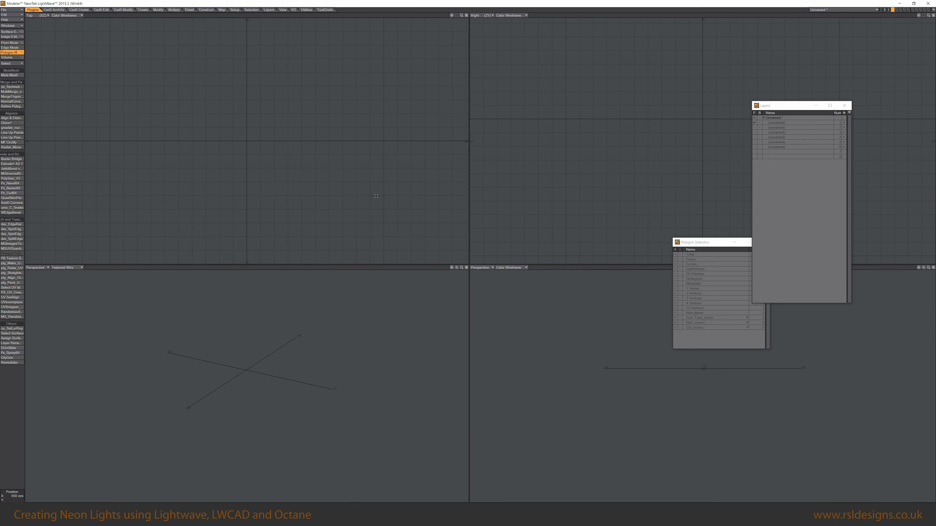
# Create a thin rectangular box in the top and side views to serve as the base plate.
pyautogui.keyDown('ctrl'); pyautogui.keyDown('shift'); pyautogui.click(331, 158); pyautogui.keyUp('shift'); pyautogui.keyUp('ctrl')
pyautogui.click(331, 156)
pyautogui.moveTo(189, 100); pyautogui.dragTo(299, 190)
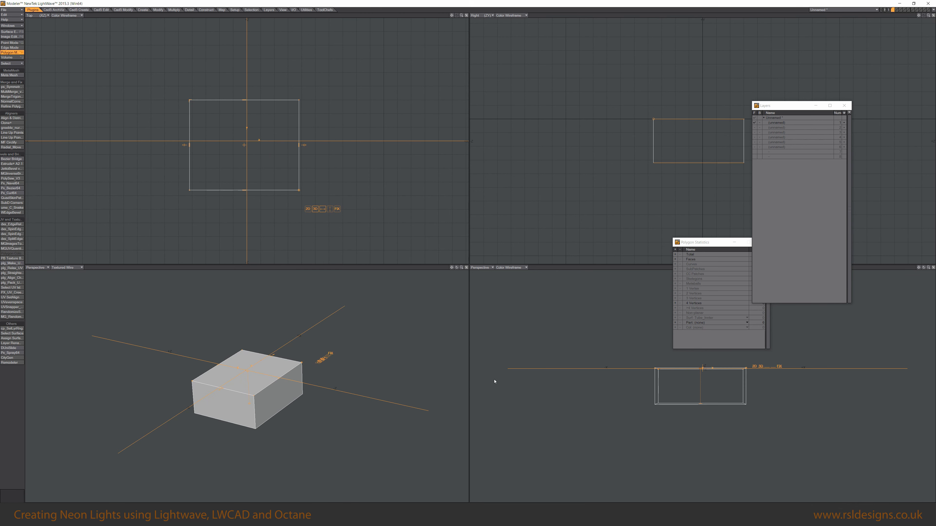
pyautogui.moveTo(660, 162); pyautogui.dragTo(668, 122)
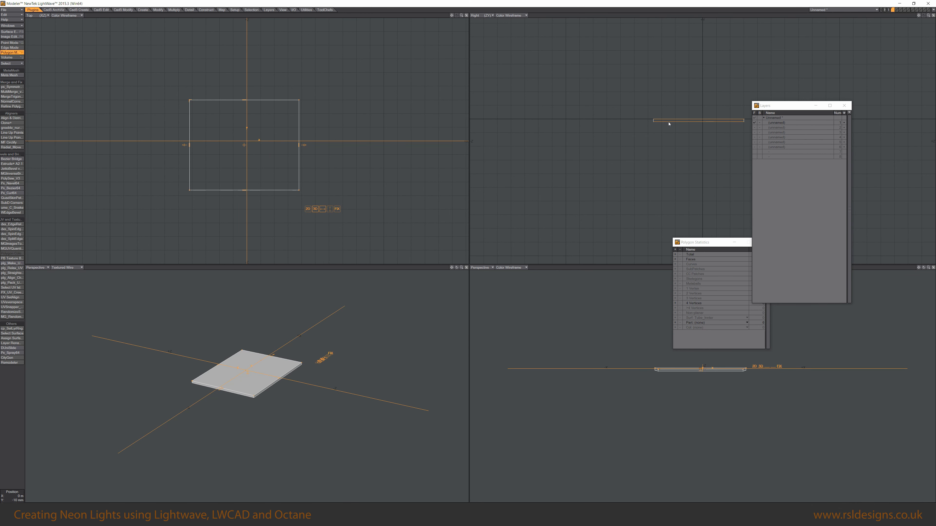
pyautogui.press('space')
# Rest the base plate on the ground with Rest On Ground and fit it in all views.
pyautogui.press('F3')
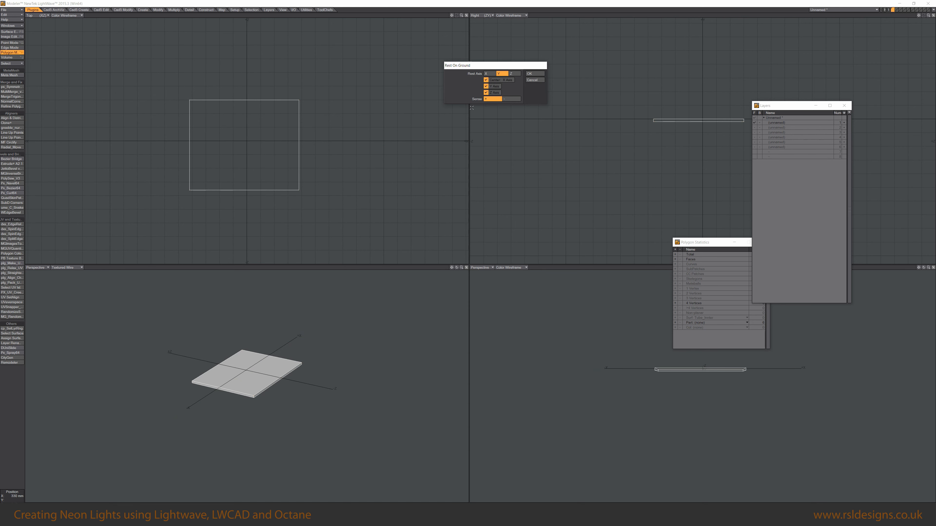
pyautogui.click(534, 74)
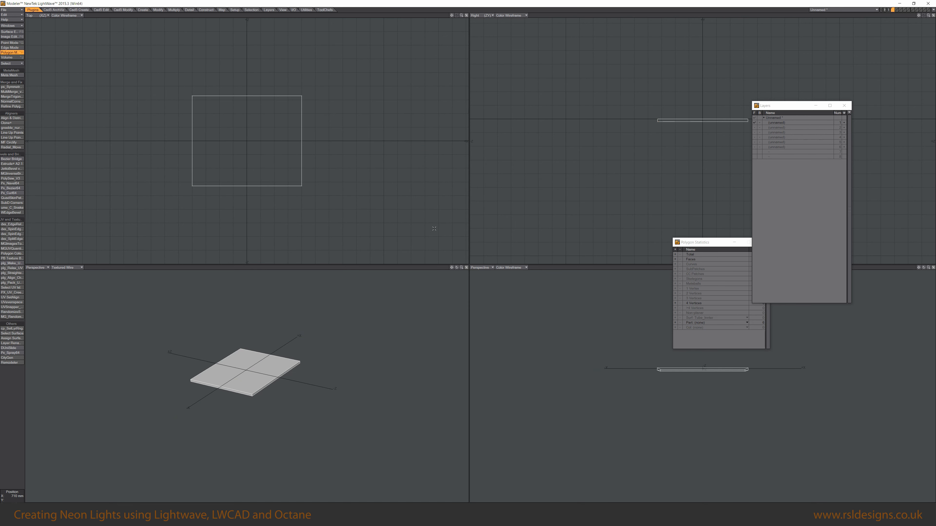
pyautogui.press('a')
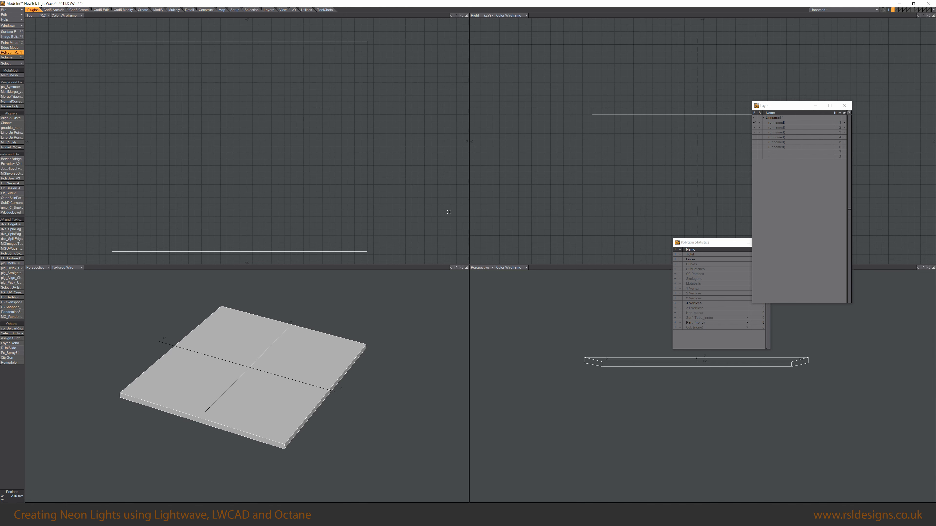
# Start the LWCAD freehand tube tool and sketch a trial tube path of four points over the plate.
pyautogui.keyDown('ctrl'); pyautogui.keyDown('shift'); pyautogui.click(375, 147); pyautogui.keyUp('shift'); pyautogui.keyUp('ctrl')
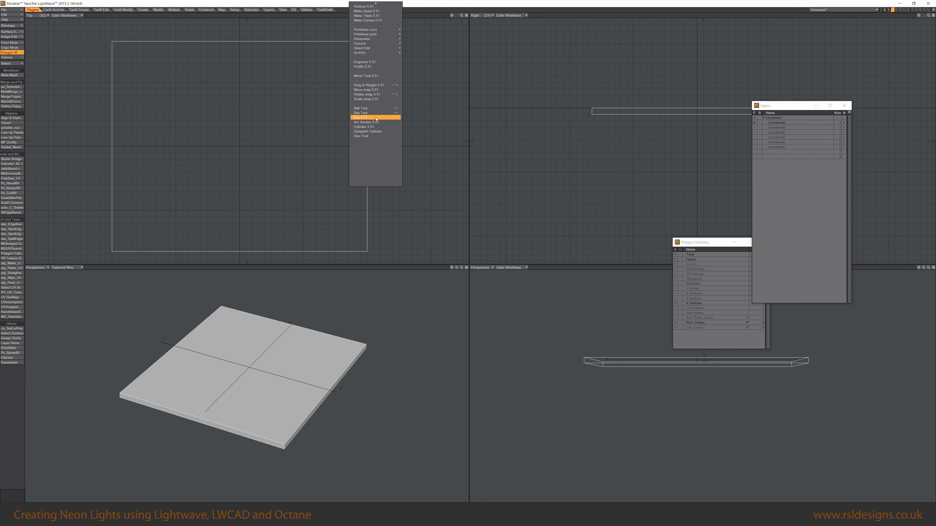
pyautogui.moveTo(384, 34)
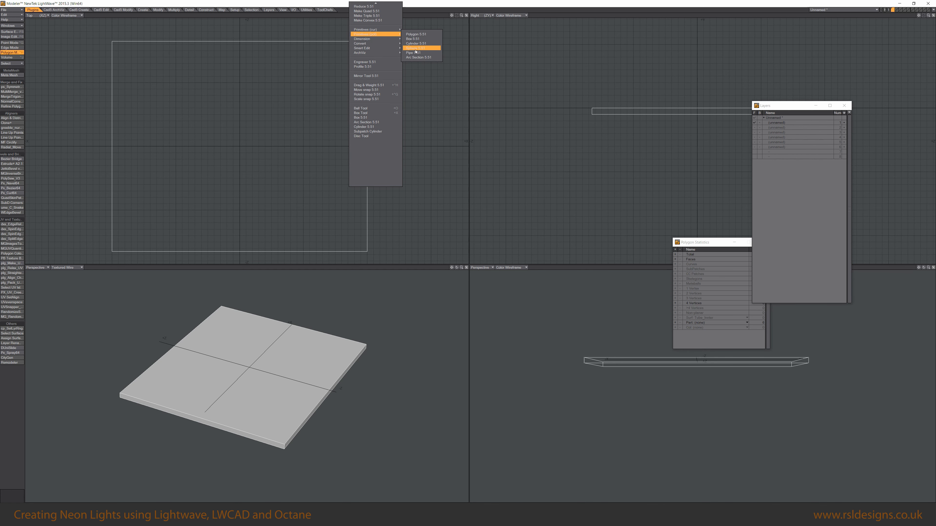
pyautogui.click(417, 56)
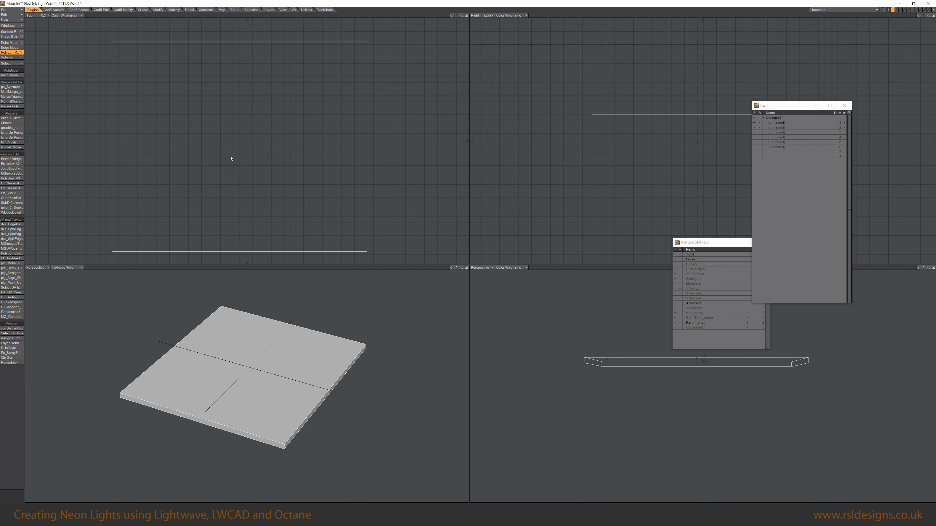
pyautogui.click(154, 203)
pyautogui.click(153, 139)
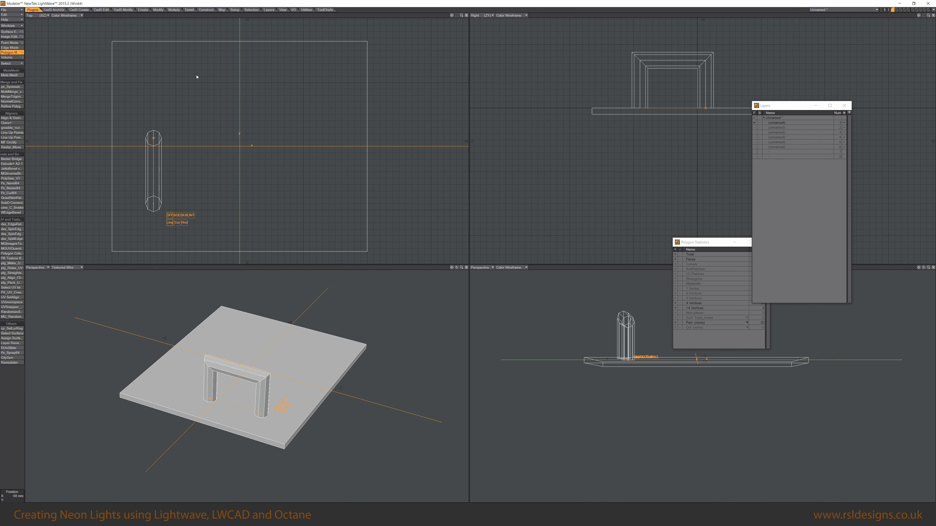
pyautogui.click(195, 75)
pyautogui.click(321, 74)
pyautogui.click(297, 156)
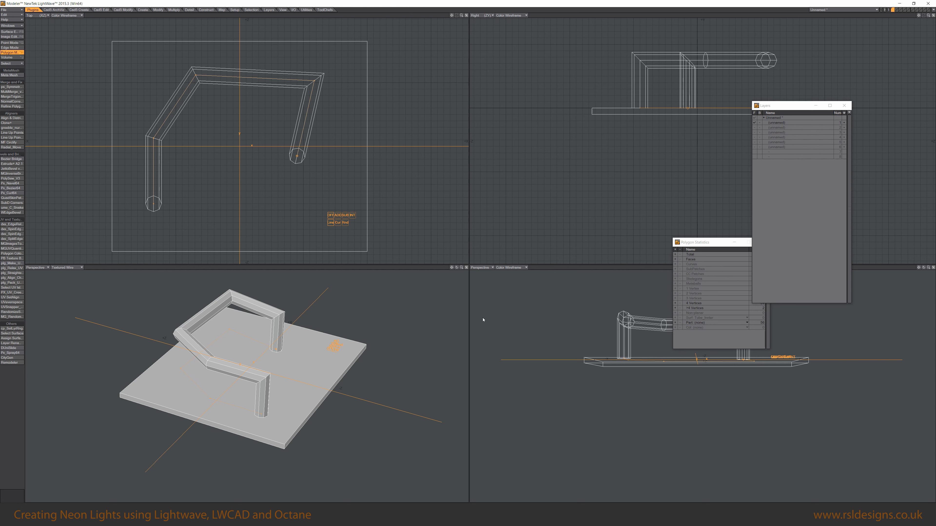
# Open the tool's numeric panel and try the tube's Offset Mode options off, Offset and Handle.
pyautogui.keyDown('alt'); pyautogui.moveTo(411, 393); pyautogui.dragTo(312, 348); pyautogui.keyUp('alt')
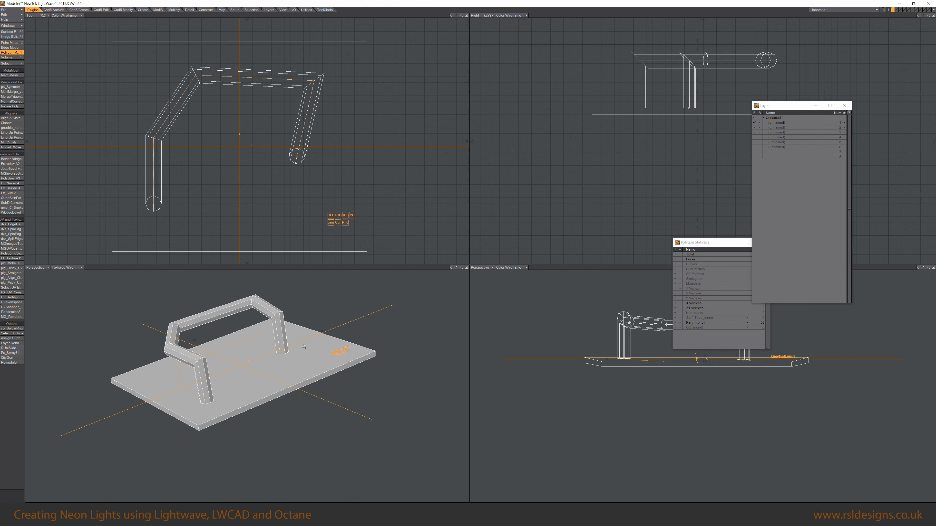
pyautogui.scroll(2, 312, 348)
pyautogui.press('n')
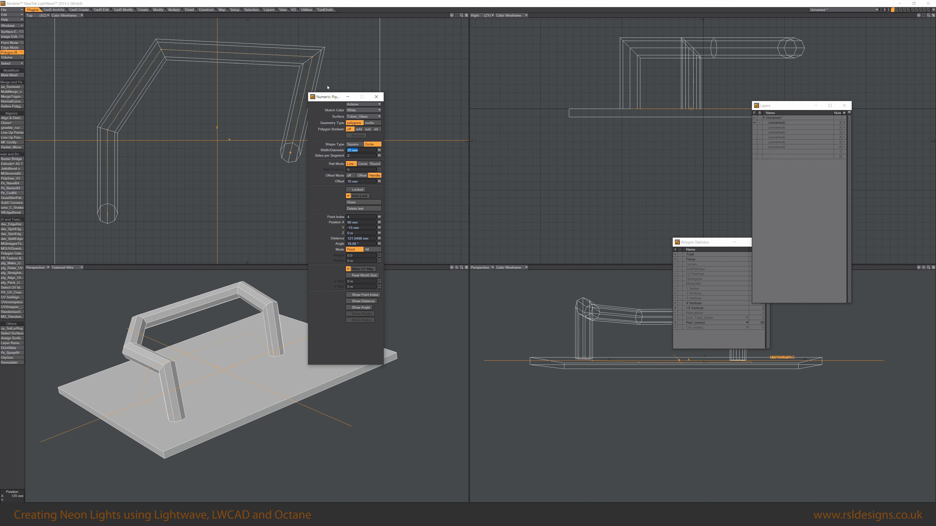
pyautogui.moveTo(329, 98); pyautogui.dragTo(496, 87)
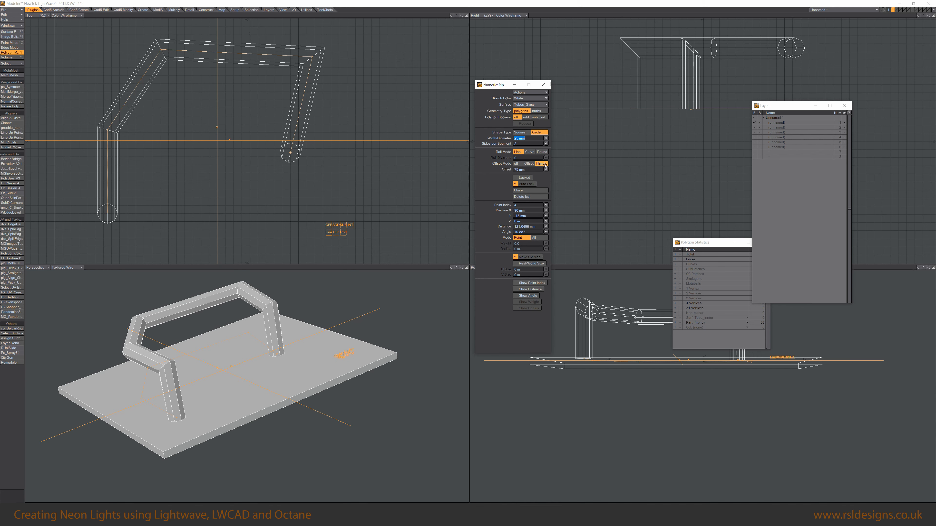
pyautogui.click(529, 163)
pyautogui.click(520, 163)
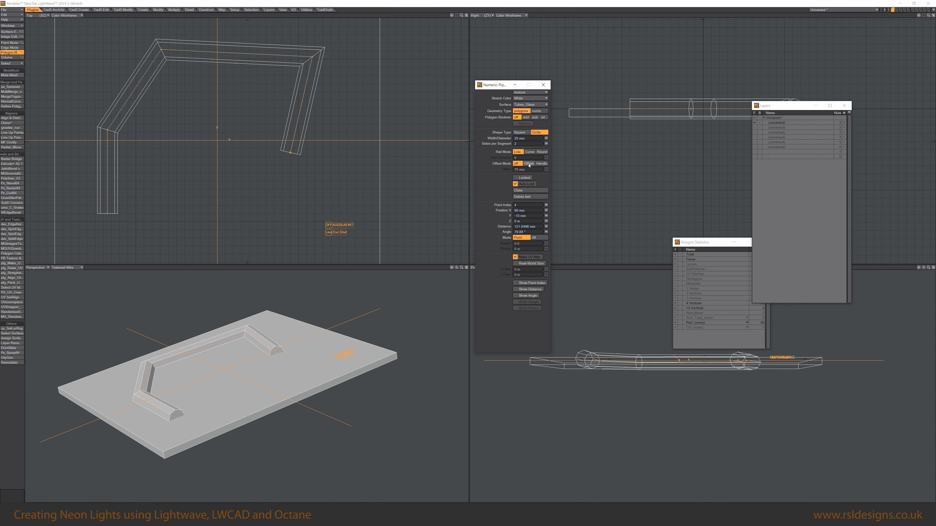
pyautogui.click(528, 164)
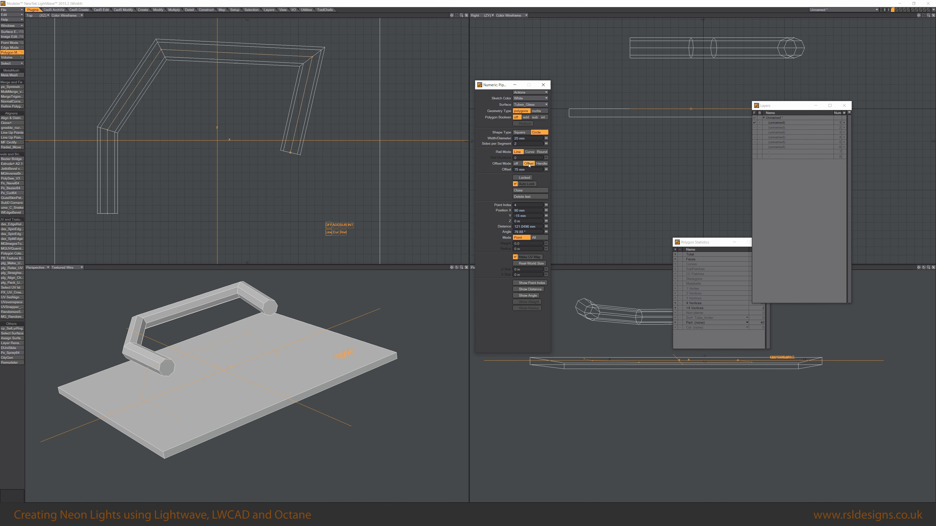
pyautogui.click(541, 164)
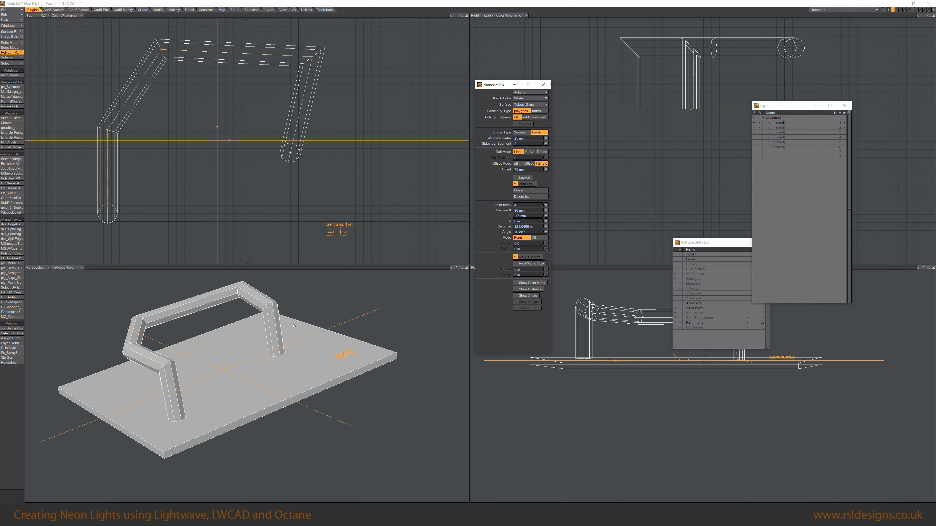
# Undo the trial tube.
pyautogui.keyDown('alt'); pyautogui.moveTo(250, 354); pyautogui.dragTo(277, 388); pyautogui.keyUp('alt')
pyautogui.scroll(-2, 277, 389)
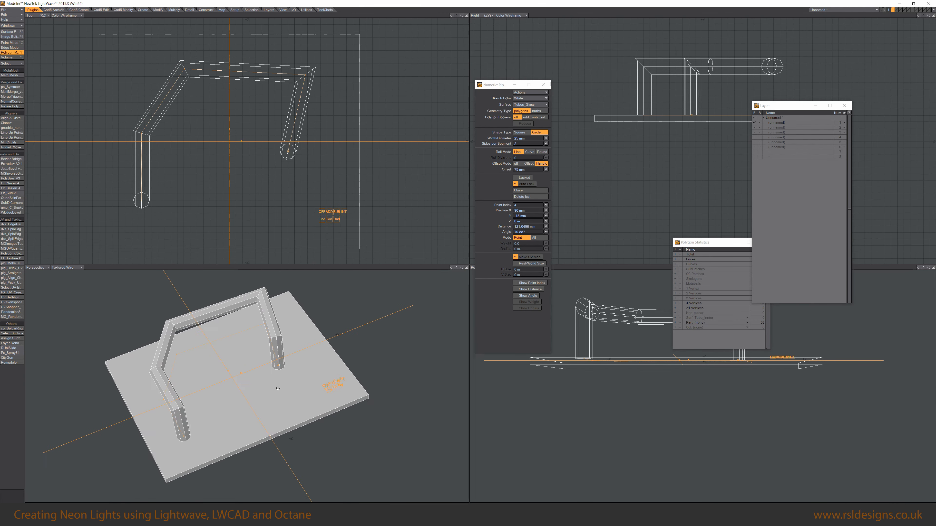
pyautogui.hotkey('ctrl', 'z')
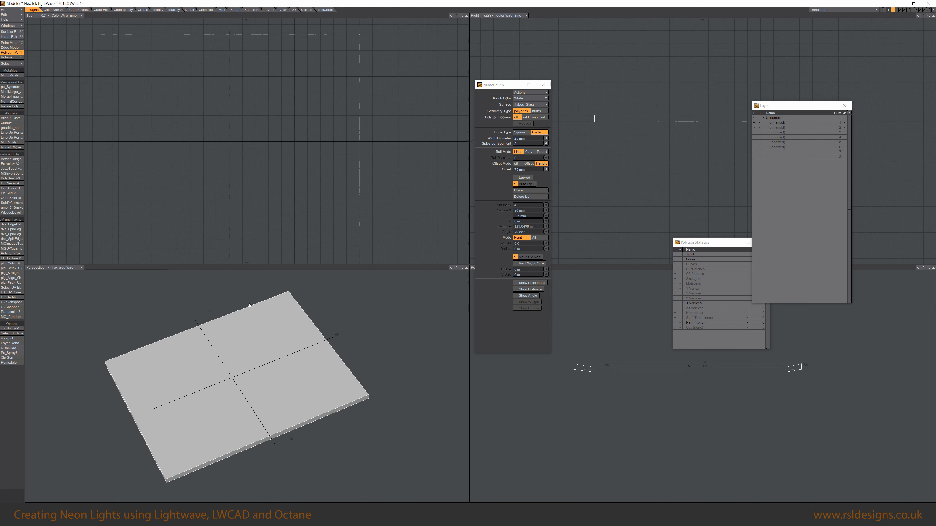
# Start a new tube at the plate's upper left, running it upward and turning right along the top.
pyautogui.click(165, 125)
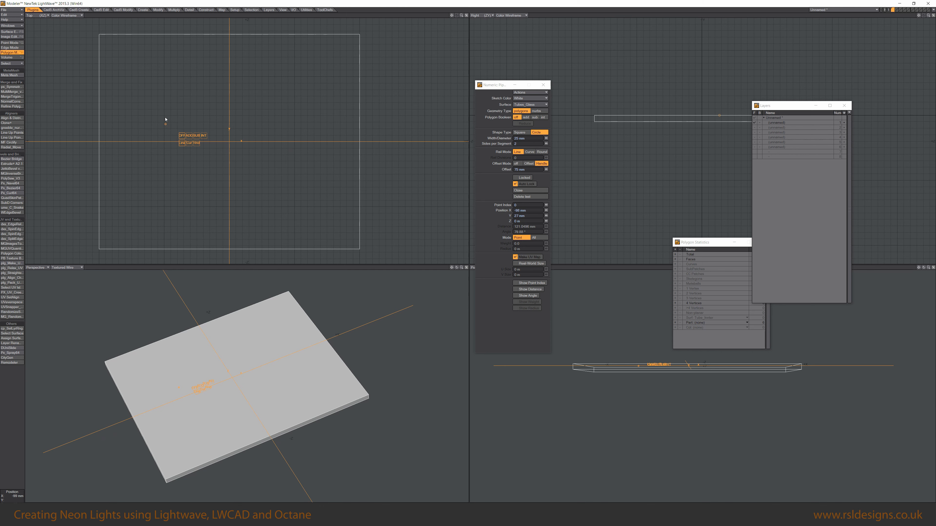
pyautogui.click(165, 119)
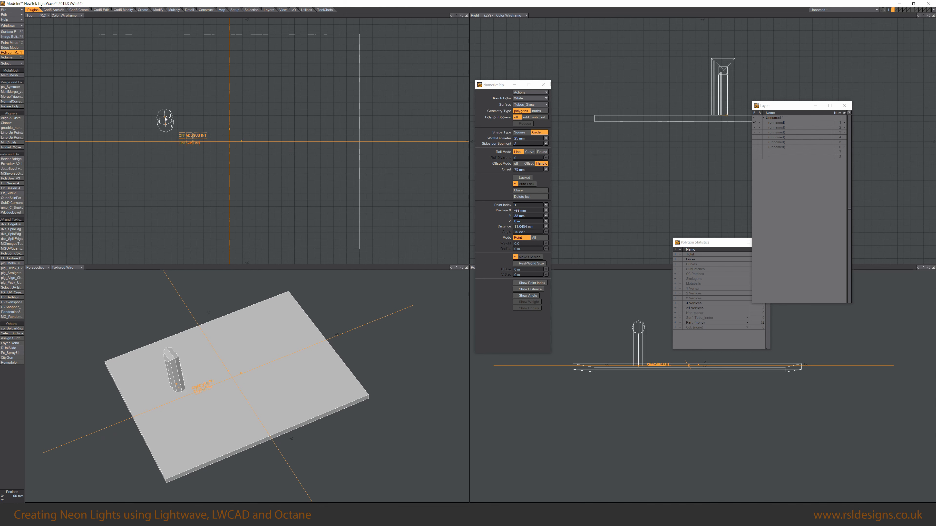
pyautogui.moveTo(165, 118); pyautogui.dragTo(166, 117)
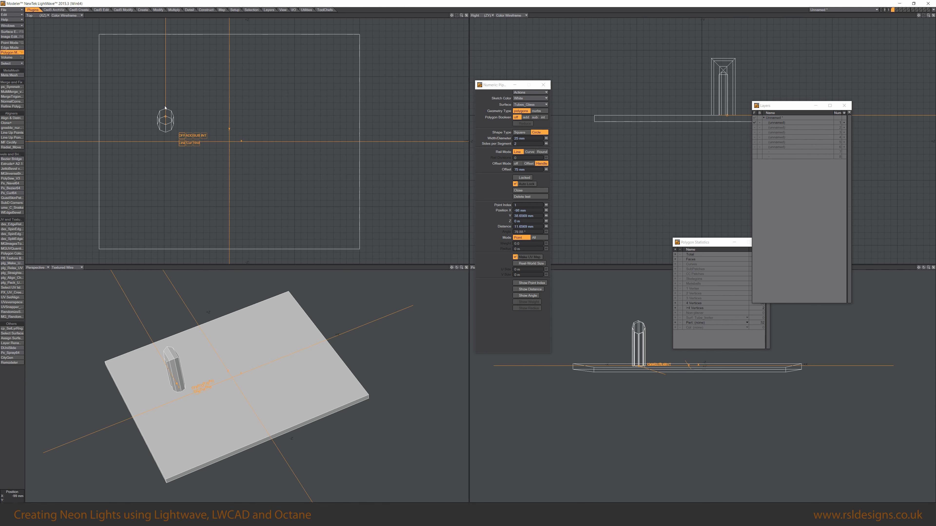
pyautogui.click(165, 75)
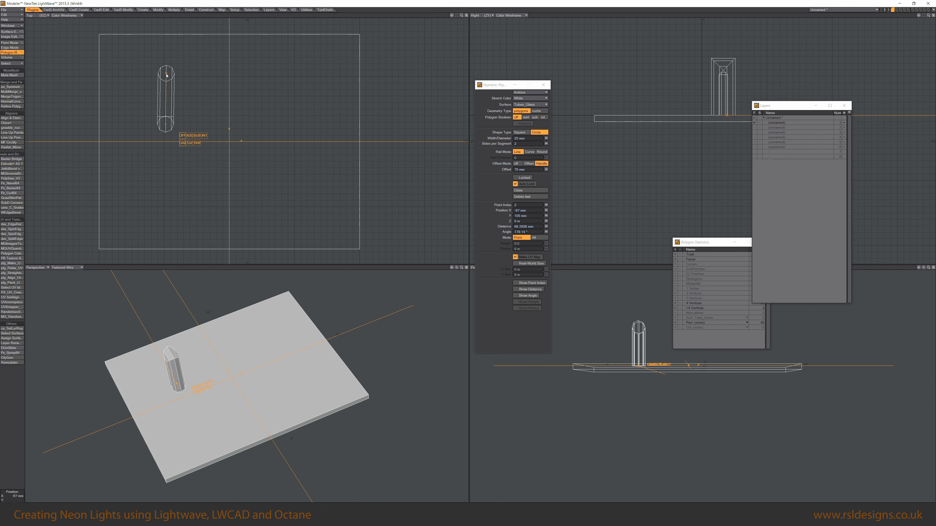
pyautogui.click(165, 67)
pyautogui.moveTo(166, 66); pyautogui.dragTo(166, 66)
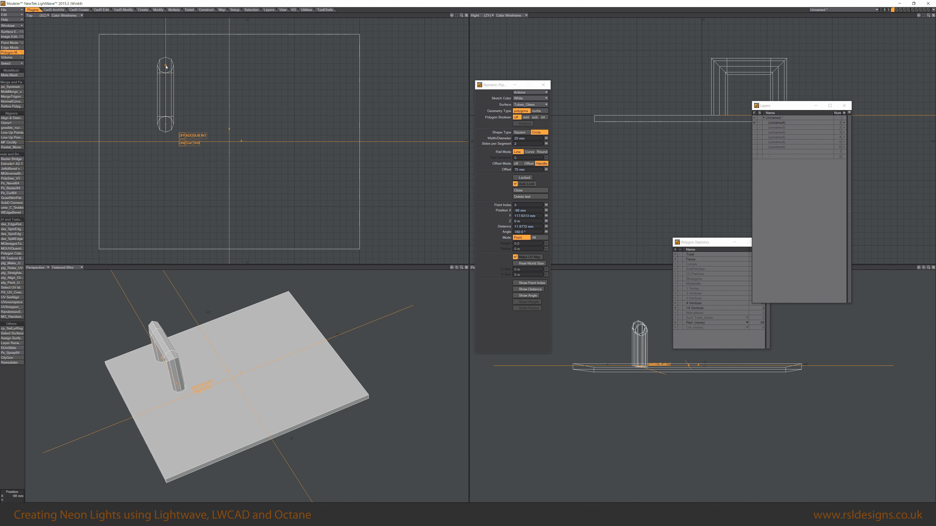
pyautogui.click(178, 66)
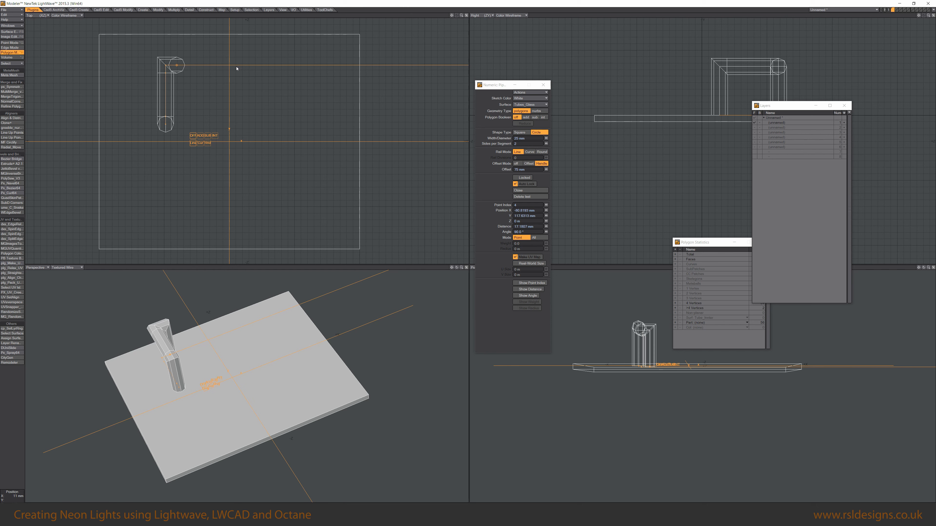
# Continue the tube across the top and bend it down the right side toward the middle.
pyautogui.moveTo(155, 354)
pyautogui.keyDown('alt'); pyautogui.mouseDown()
pyautogui.moveTo(223, 362)
pyautogui.moveTo(148, 344)
pyautogui.mouseUp(); pyautogui.keyUp('alt')
pyautogui.click(229, 66)
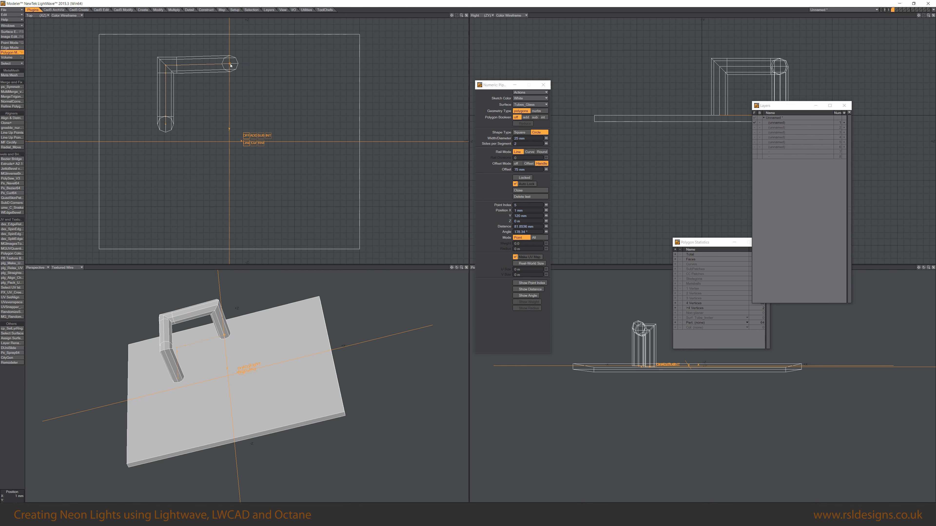
pyautogui.click(240, 73)
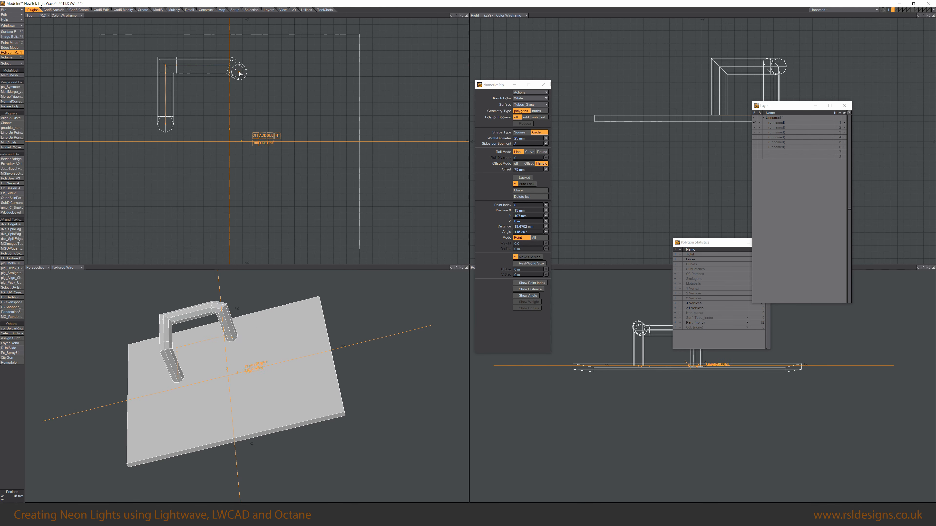
pyautogui.click(242, 86)
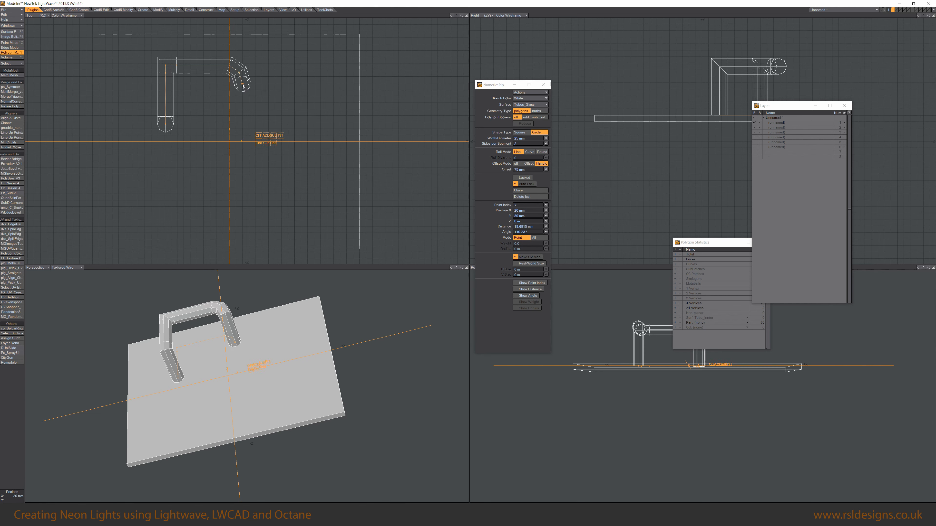
pyautogui.click(243, 110)
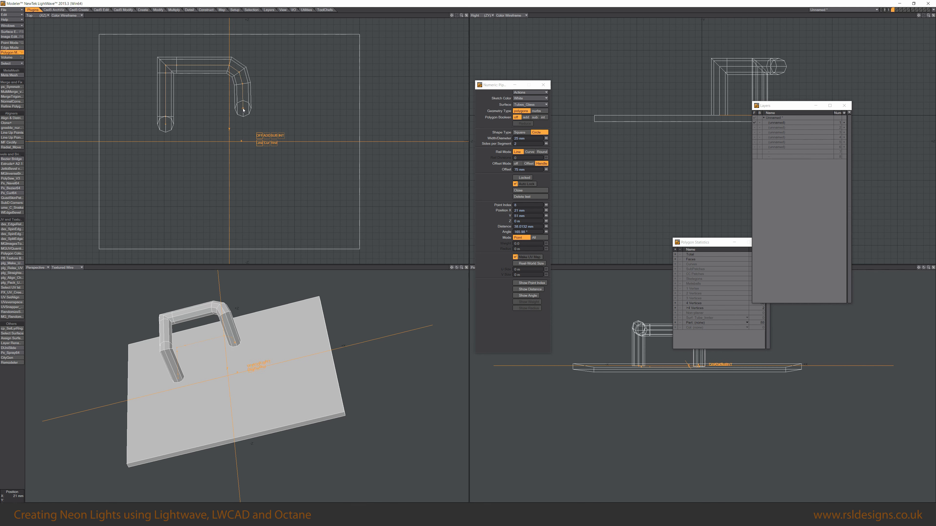
# Add points bending the tube inward and back out to form the middle of a 3.
pyautogui.click(222, 124)
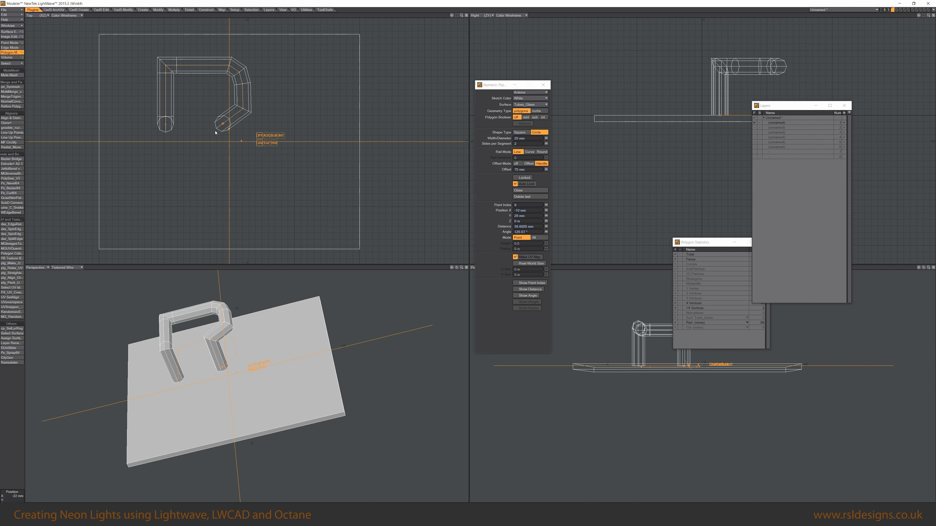
pyautogui.click(216, 132)
pyautogui.click(222, 139)
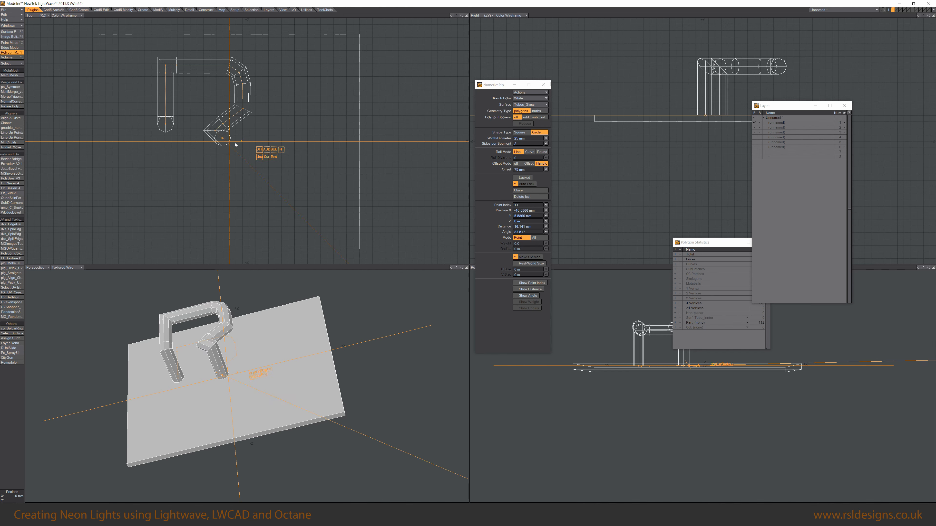
pyautogui.click(242, 152)
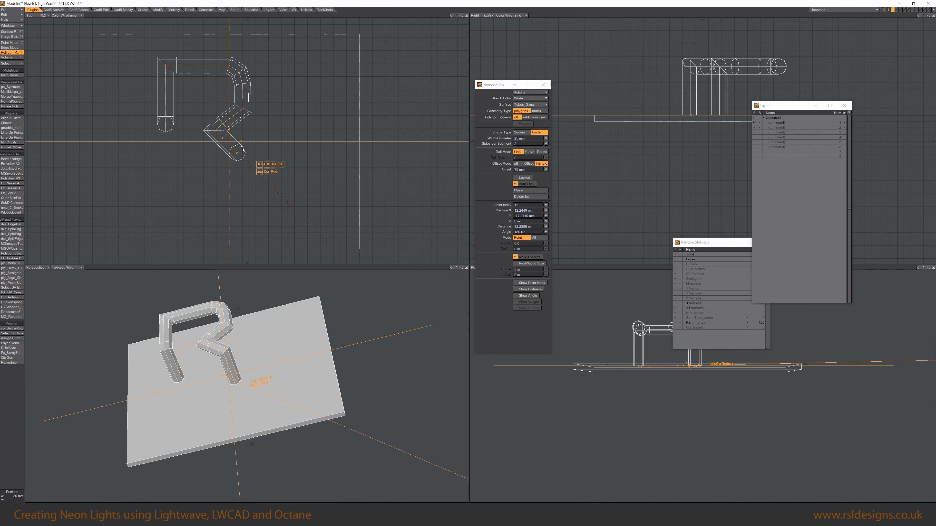
# Run the tube down the lower right and back left along the bottom to complete the 3 shape.
pyautogui.click(242, 190)
pyautogui.click(235, 198)
pyautogui.click(223, 205)
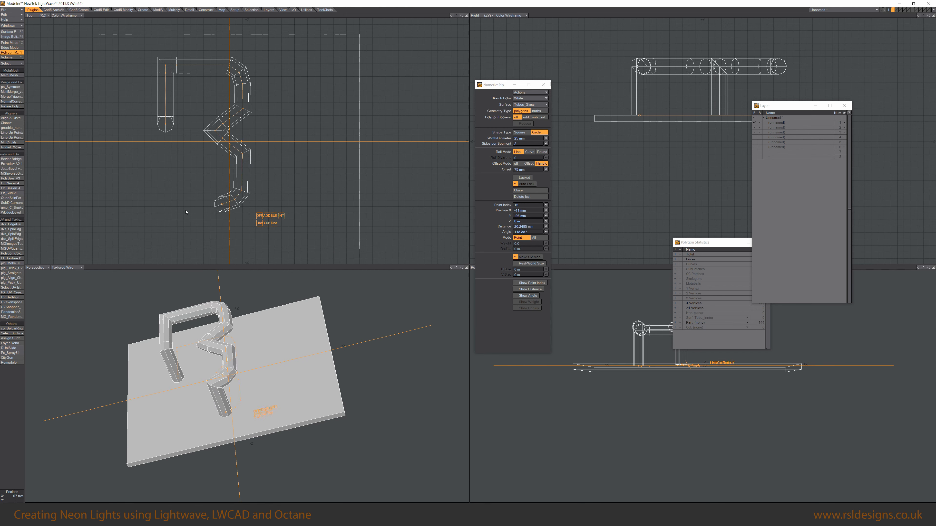
pyautogui.click(165, 204)
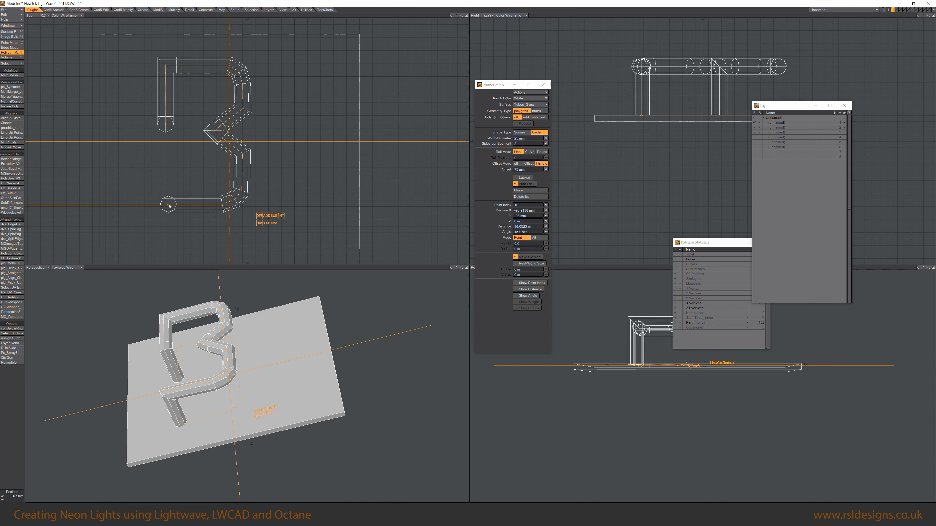
pyautogui.moveTo(165, 204); pyautogui.dragTo(172, 204)
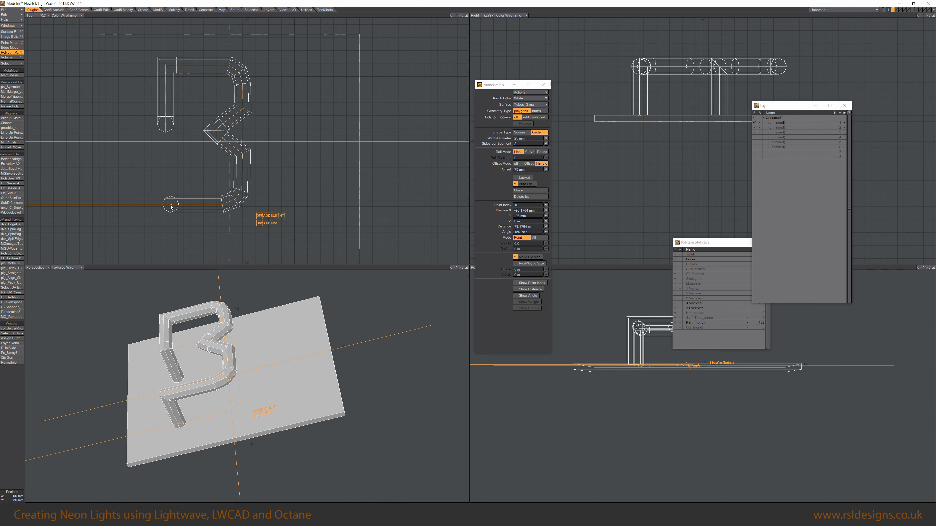
# Extend the tube's lower end up the left side of the plate to the middle of the 3.
pyautogui.click(167, 206)
pyautogui.click(167, 198)
pyautogui.moveTo(167, 198); pyautogui.dragTo(166, 191)
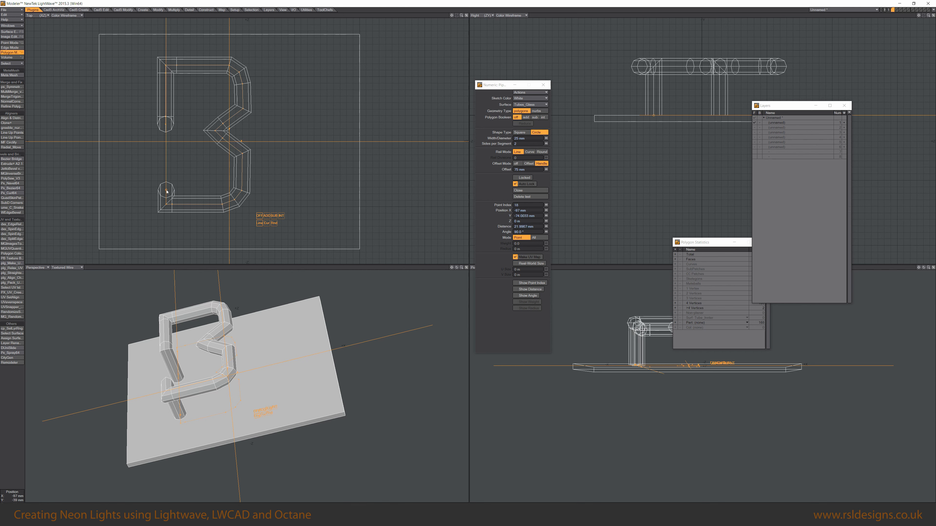
pyautogui.click(166, 156)
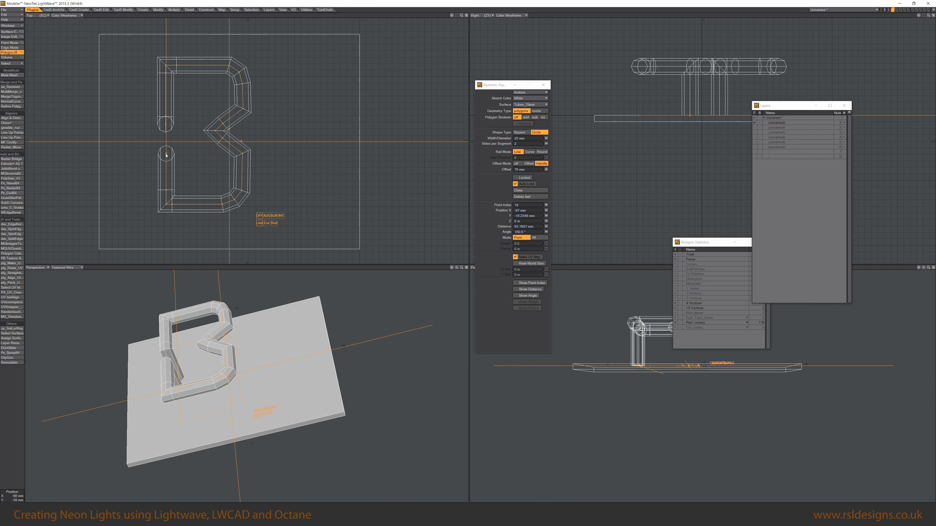
pyautogui.click(166, 151)
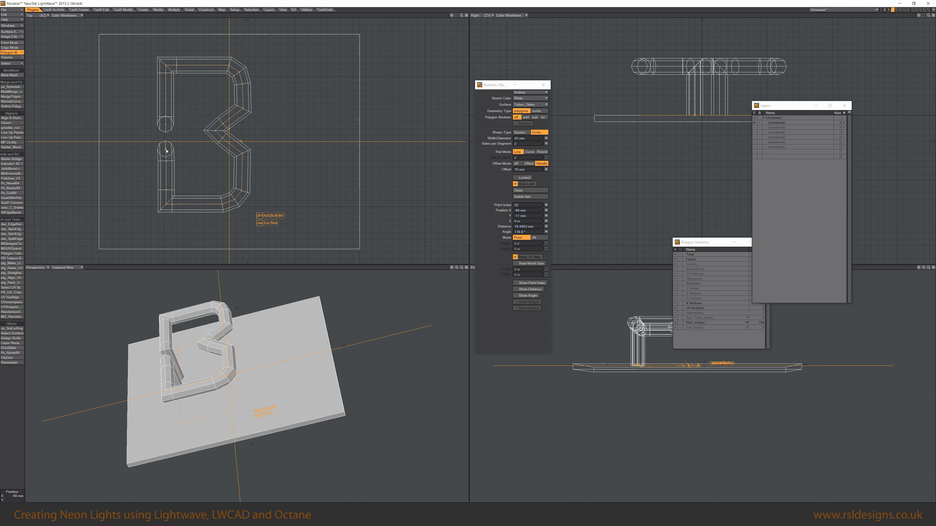
pyautogui.moveTo(166, 150); pyautogui.dragTo(167, 152)
# Adjust the two tube ends on the left so they stop just short of each other near the middle.
pyautogui.keyDown('alt'); pyautogui.moveTo(204, 401); pyautogui.dragTo(324, 368); pyautogui.keyUp('alt')
pyautogui.scroll(2, 324, 368)
pyautogui.keyDown('alt'); pyautogui.moveTo(226, 410); pyautogui.dragTo(213, 393); pyautogui.keyUp('alt')
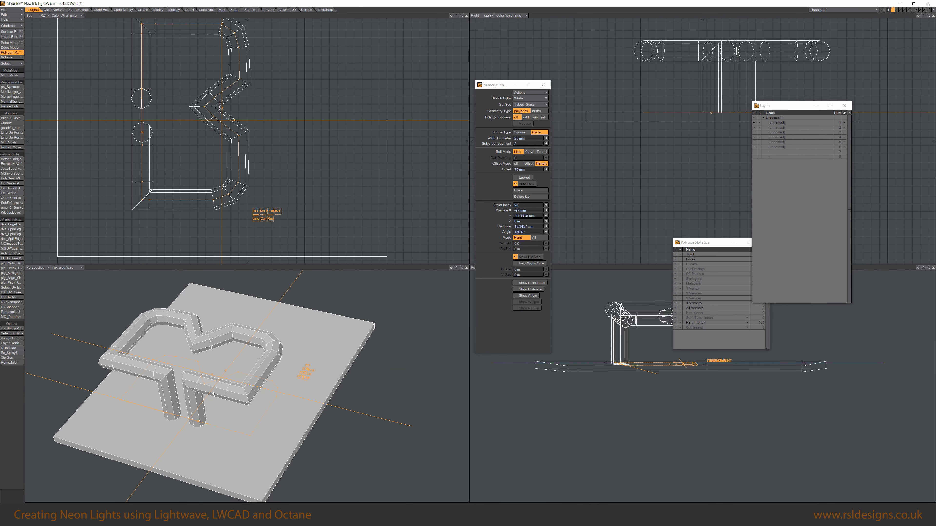
pyautogui.scroll(2, 146, 118)
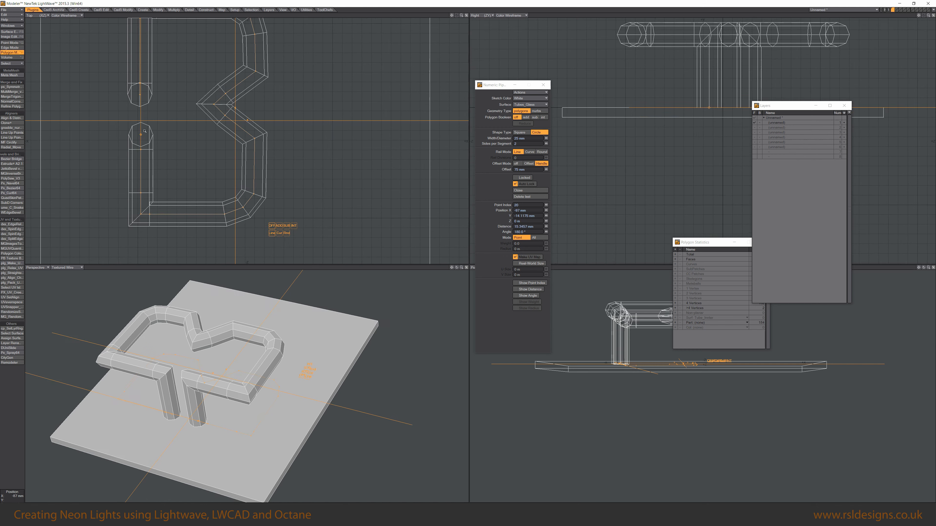
pyautogui.moveTo(141, 135); pyautogui.dragTo(141, 137)
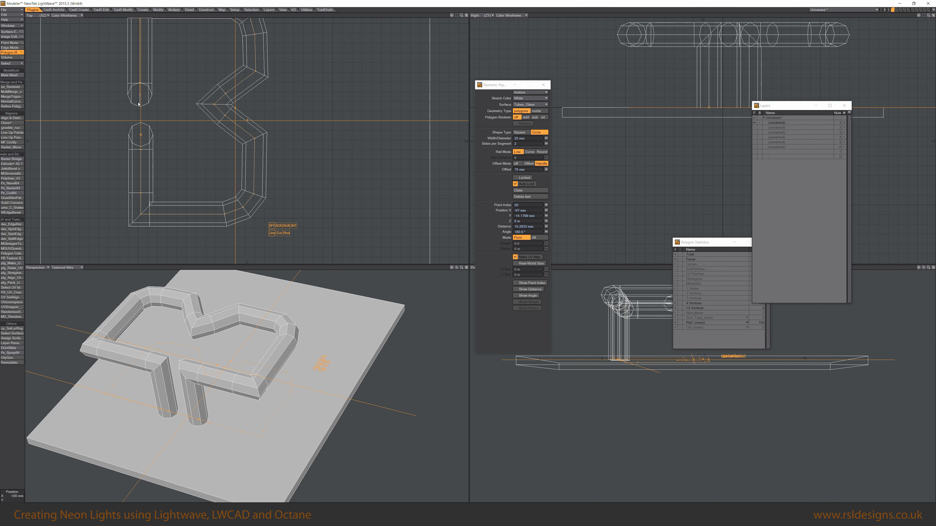
pyautogui.moveTo(140, 95); pyautogui.dragTo(140, 91)
pyautogui.keyDown('alt'); pyautogui.moveTo(160, 358); pyautogui.dragTo(187, 356); pyautogui.keyUp('alt')
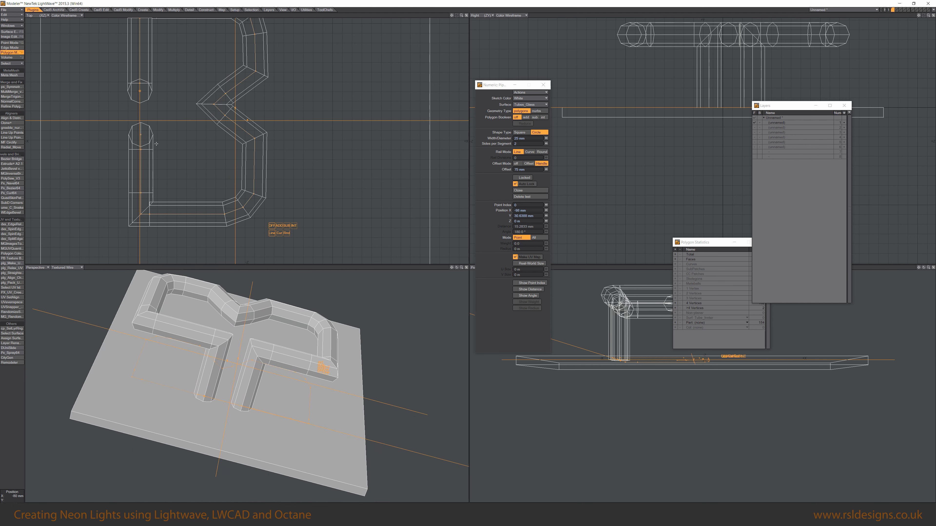
pyautogui.moveTo(140, 93); pyautogui.dragTo(141, 98)
pyautogui.keyDown('alt'); pyautogui.moveTo(236, 332); pyautogui.dragTo(238, 378); pyautogui.keyUp('alt')
pyautogui.scroll(3, 255, 315)
# Leave the tube tool, select the base plate and cut it from the layer.
pyautogui.press('space')
pyautogui.press('space')
pyautogui.press('space')
pyautogui.press('space')
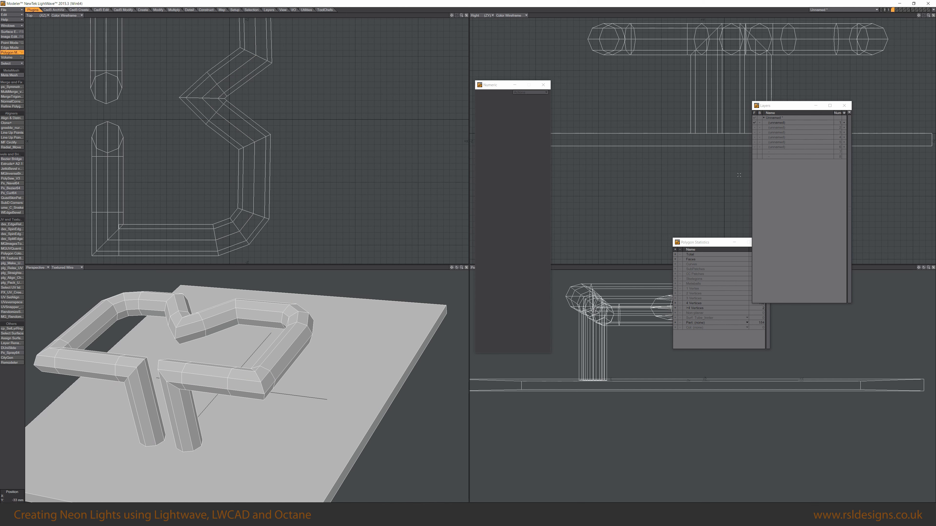
pyautogui.click(512, 379)
pyautogui.press(']')
pyautogui.hotkey('ctrl', 'x')
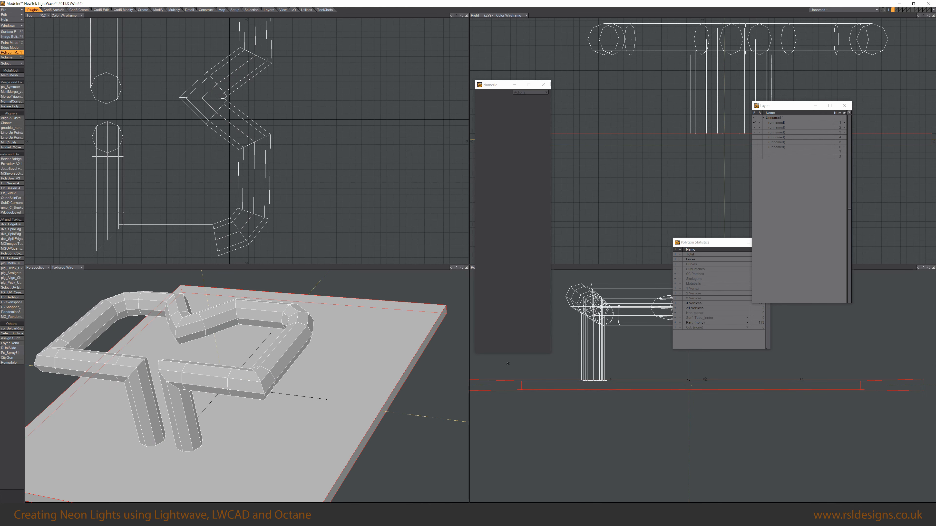
# Name an empty layer Background and paste the base plate into it.
pyautogui.doubleClick(774, 152)
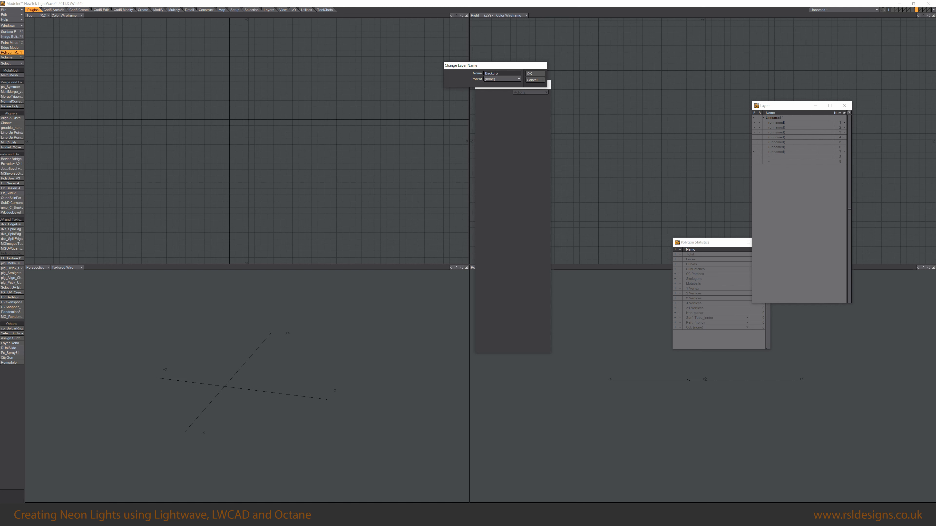
pyautogui.hotkey('ctrl', 'v')
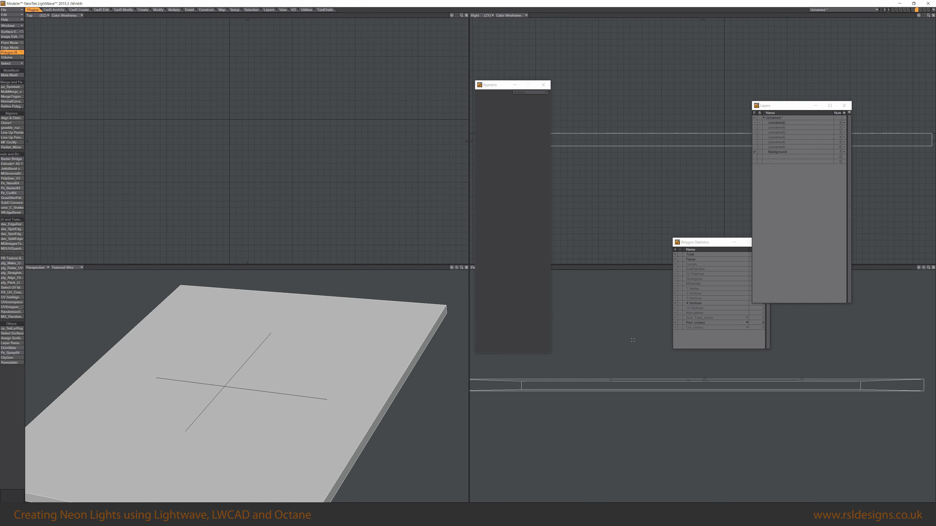
# Rename the tube layer to Tubes_Outer.
pyautogui.click(761, 123)
pyautogui.doubleClick(777, 123)
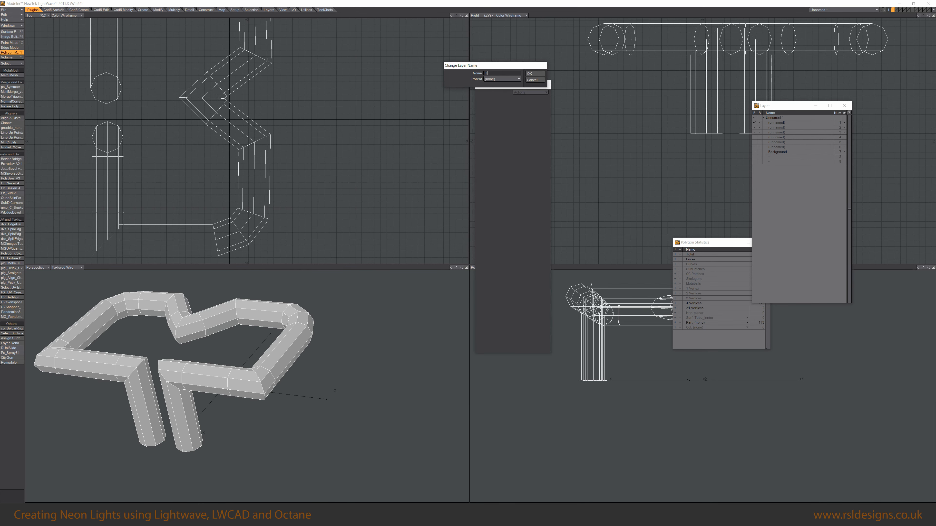
pyautogui.write('Tubes_Outer')
pyautogui.press('Return')
# Convert the tube geometry to subpatch surfaces.
pyautogui.keyDown('alt'); pyautogui.moveTo(254, 383); pyautogui.dragTo(310, 386); pyautogui.keyUp('alt')
pyautogui.press('KP_0')
pyautogui.scroll(3, 445, 226)
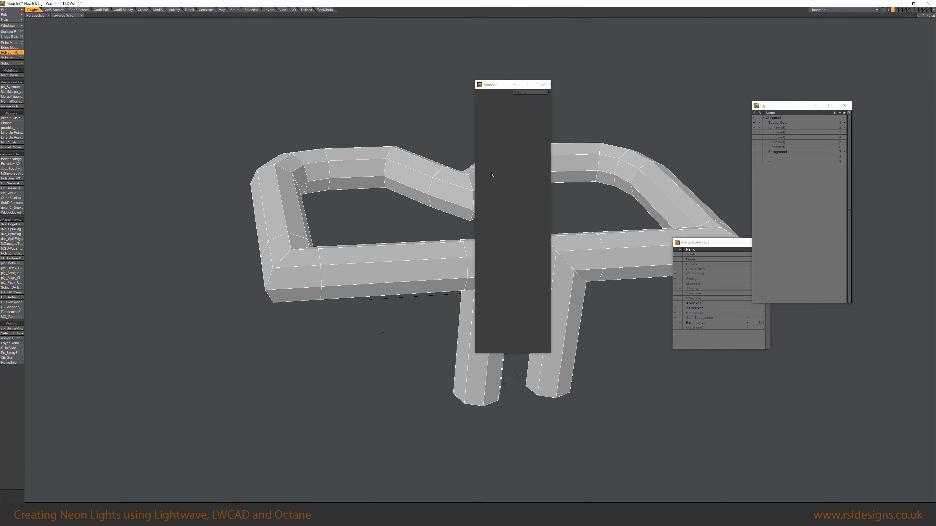
pyautogui.click(516, 85)
pyautogui.keyDown('alt'); pyautogui.moveTo(544, 346); pyautogui.dragTo(507, 294); pyautogui.keyUp('alt')
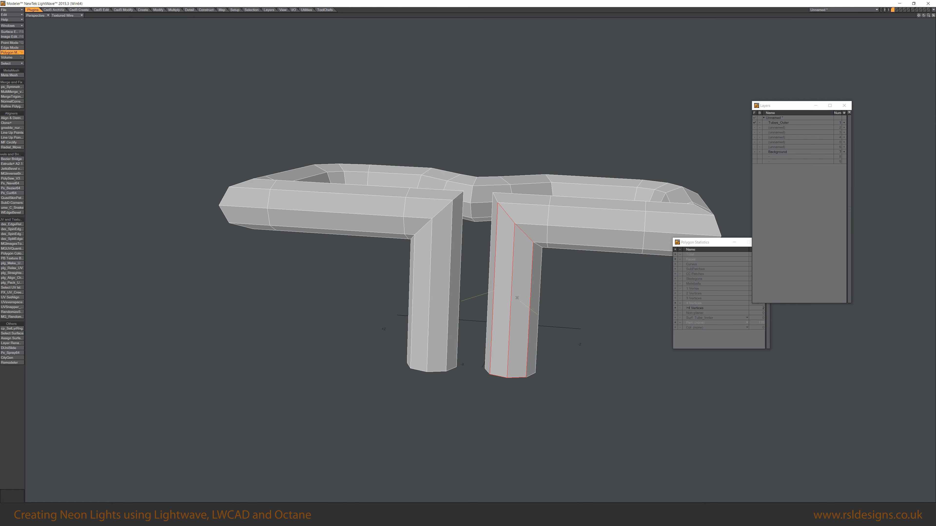
pyautogui.hotkey('ctrl', 'b')
pyautogui.press('/')
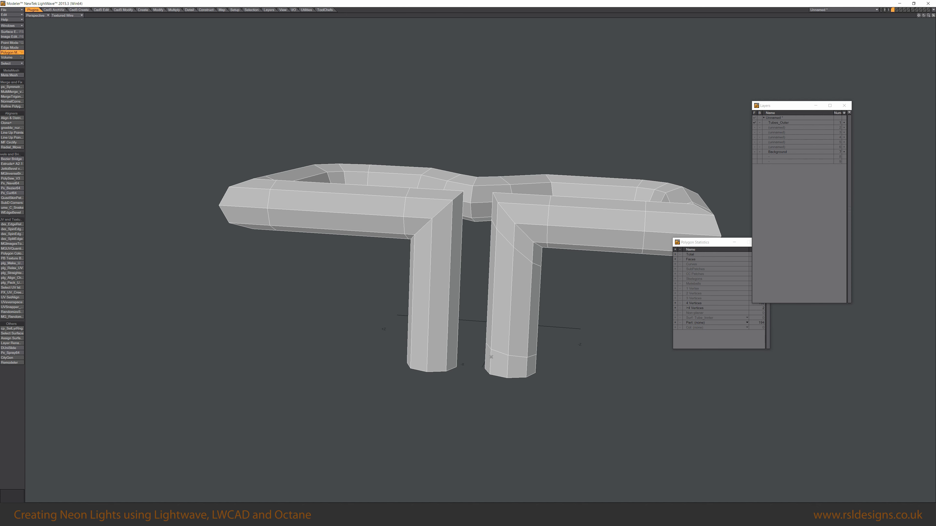
pyautogui.moveTo(453, 288); pyautogui.dragTo(421, 291)
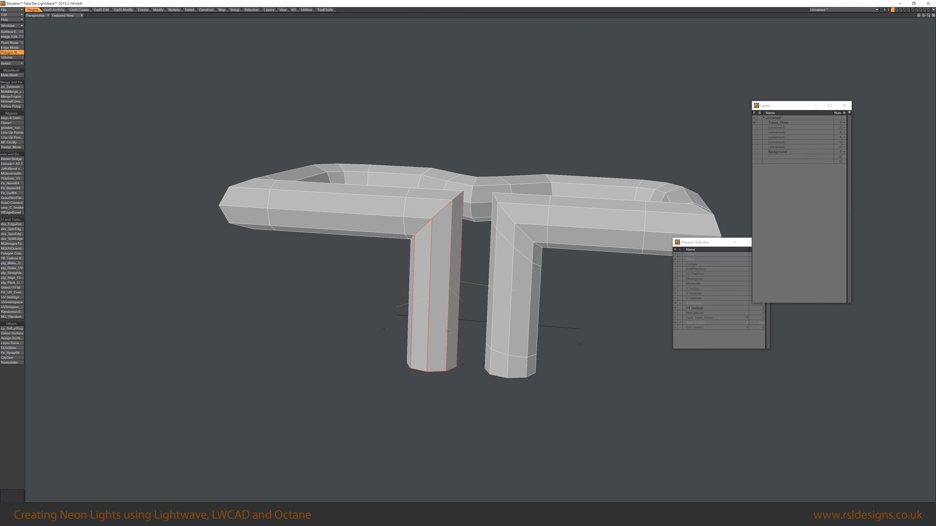
pyautogui.click(448, 331)
pyautogui.press('/')
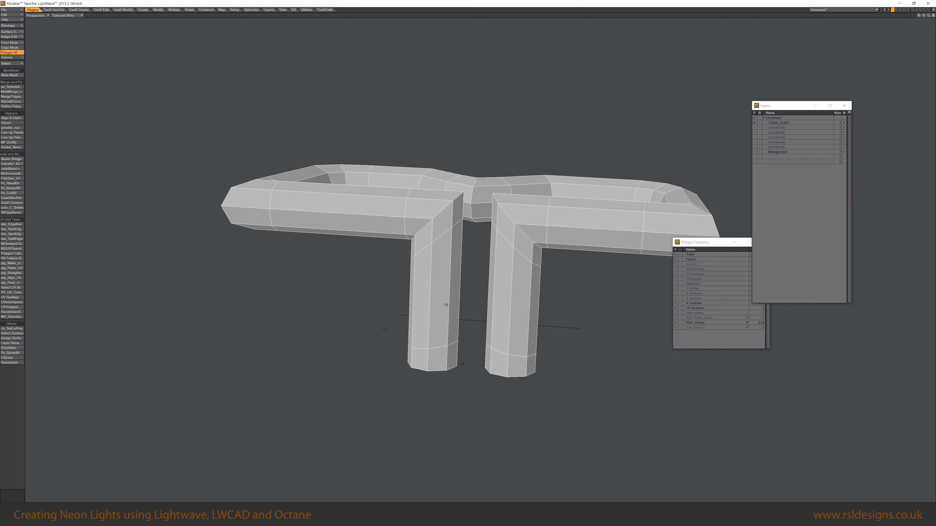
pyautogui.press('Tab')
# Select the end-cap polygons at both tube ends and delete them.
pyautogui.keyDown('alt'); pyautogui.moveTo(506, 298); pyautogui.dragTo(409, 258); pyautogui.keyUp('alt')
pyautogui.click(408, 294)
pyautogui.click(370, 304)
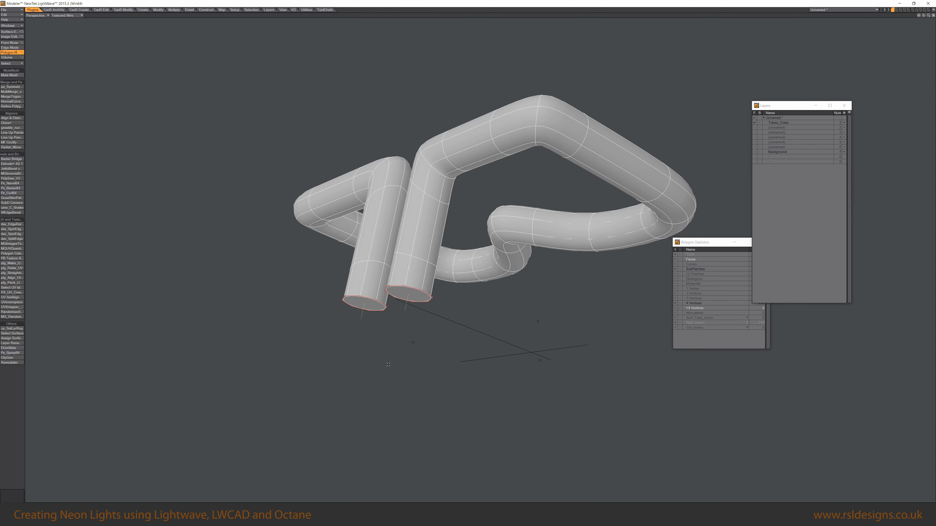
pyautogui.press('Delete')
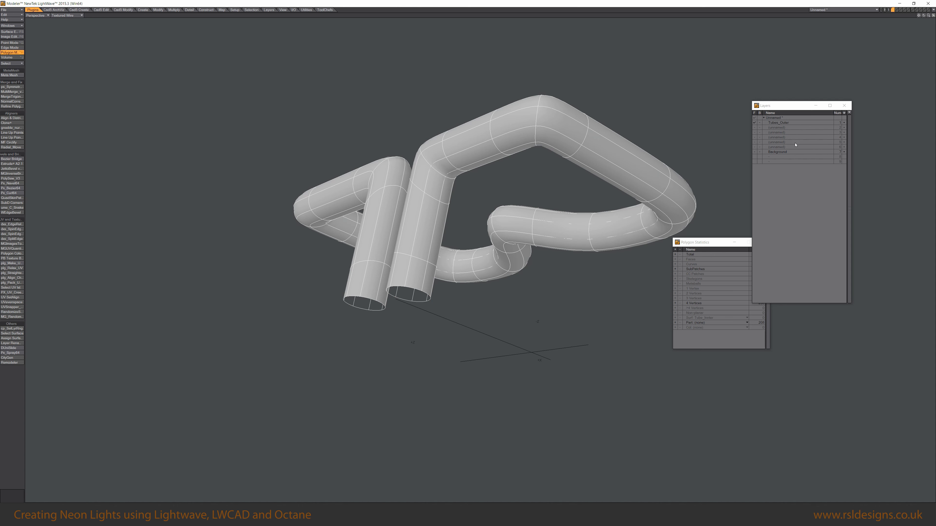
# Paste the removed end-cap polygons into another empty layer.
pyautogui.doubleClick(780, 147)
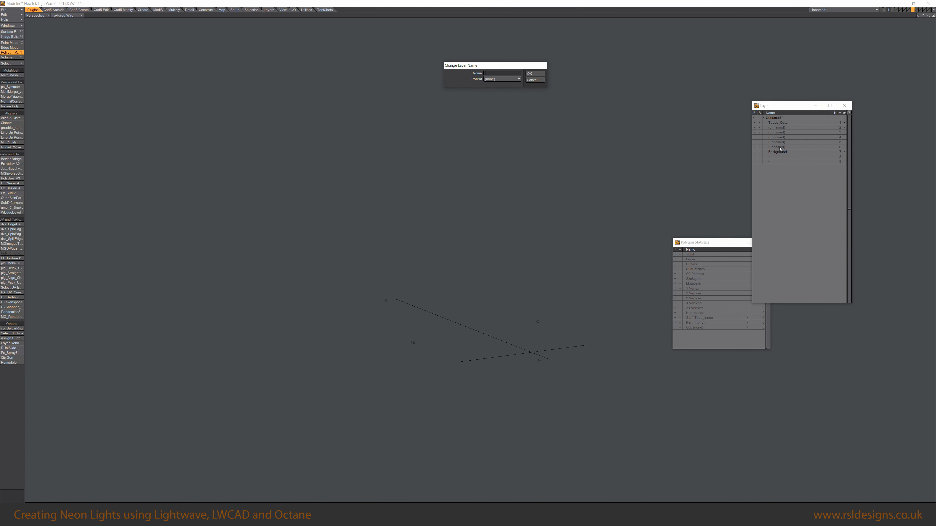
pyautogui.press('Return')
pyautogui.hotkey('ctrl', 'v')
pyautogui.keyDown('alt'); pyautogui.moveTo(467, 340); pyautogui.dragTo(457, 362); pyautogui.keyUp('alt')
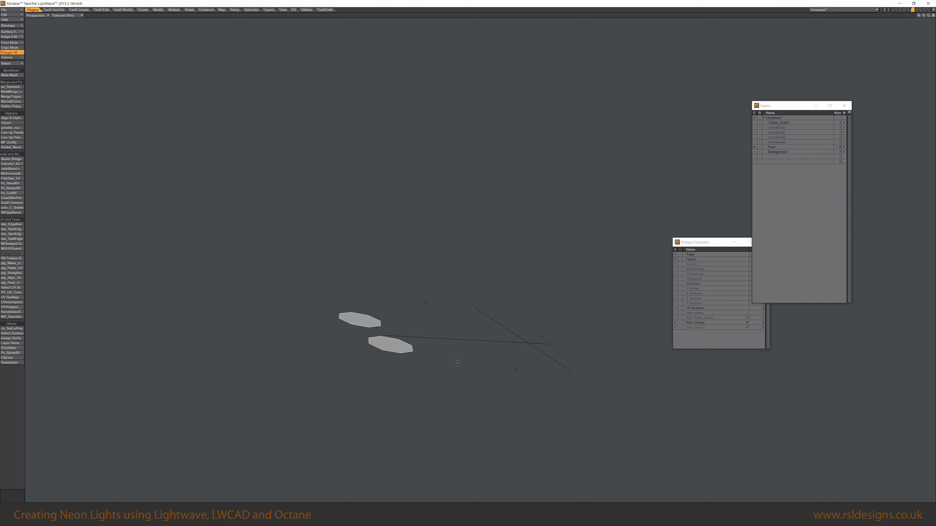
# Thicken the Tubes_Outer layer by -5 mm, giving the new inner wall the surface Tubes_Inner.
pyautogui.click(775, 124)
pyautogui.keyDown('alt'); pyautogui.moveTo(489, 295); pyautogui.dragTo(454, 251); pyautogui.keyUp('alt')
pyautogui.scroll(4, 549, 271)
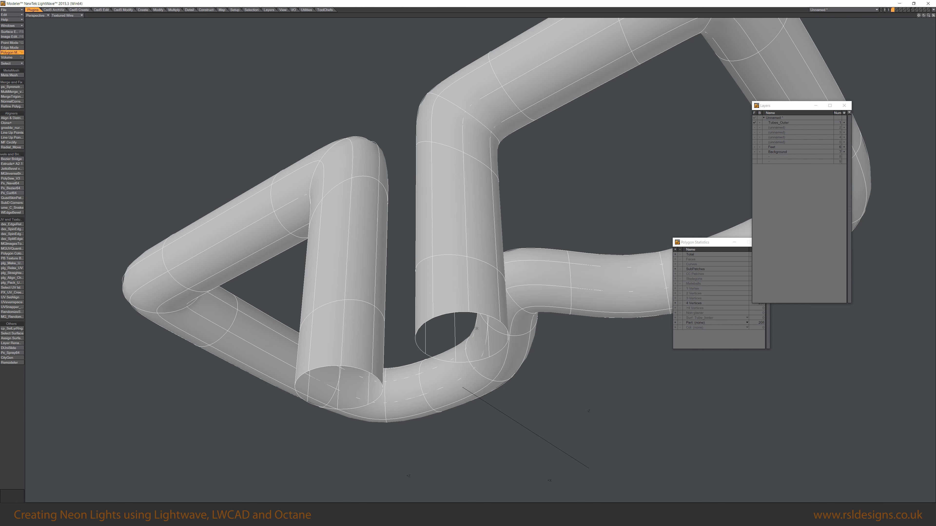
pyautogui.keyDown('ctrl'); pyautogui.keyDown('shift'); pyautogui.click(415, 173); pyautogui.keyUp('shift'); pyautogui.keyUp('ctrl')
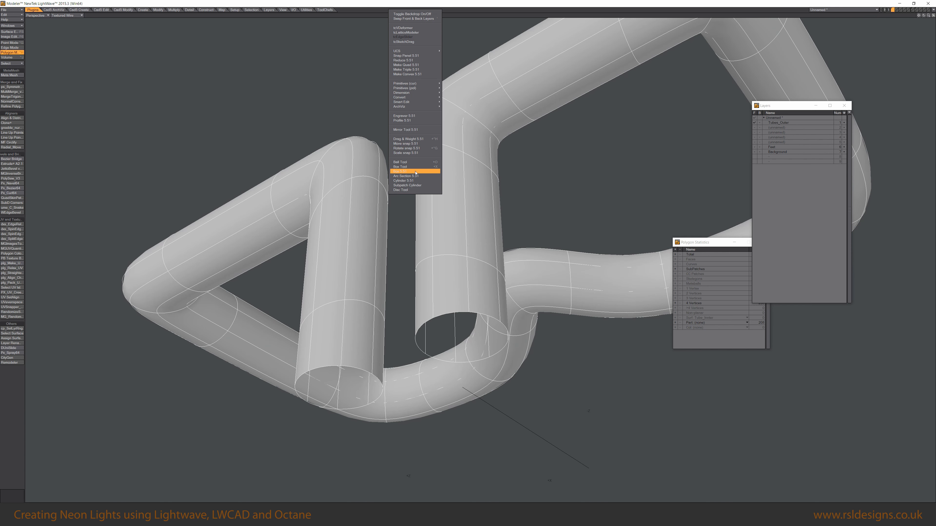
pyautogui.click(402, 217)
pyautogui.keyDown('ctrl'); pyautogui.keyDown('shift'); pyautogui.rightClick(400, 262); pyautogui.keyUp('shift'); pyautogui.keyUp('ctrl')
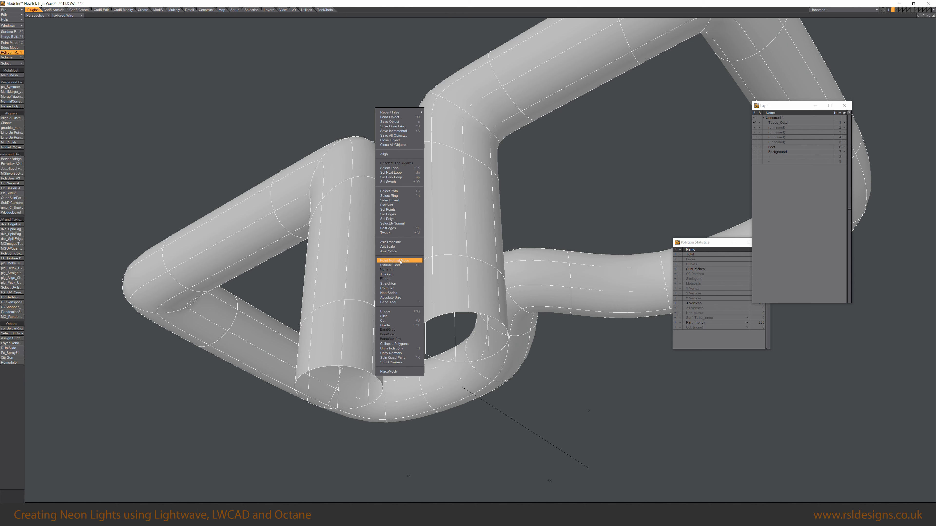
pyautogui.click(402, 274)
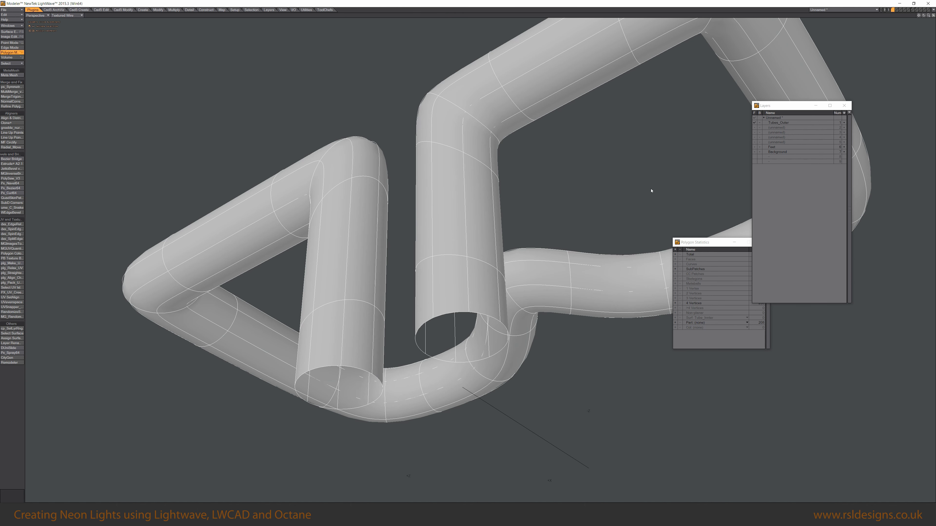
pyautogui.moveTo(331, 98); pyautogui.dragTo(552, 133)
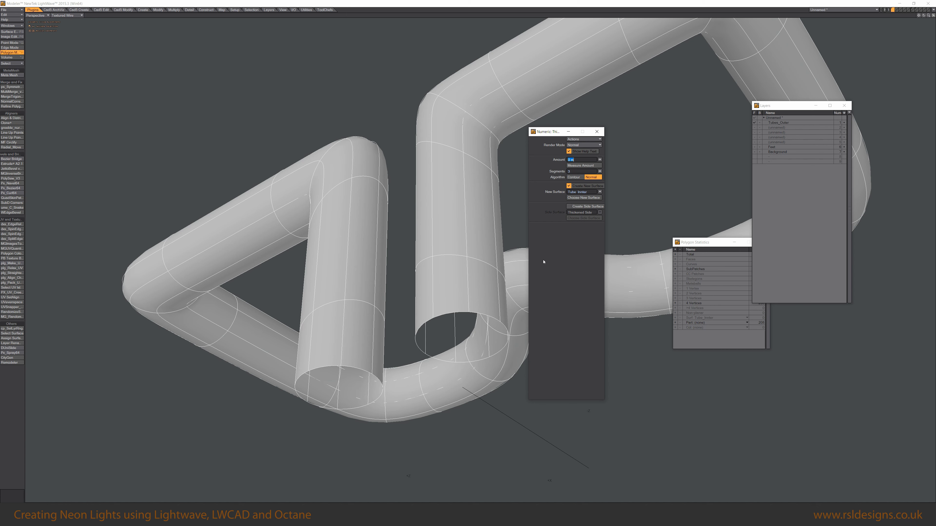
pyautogui.click(584, 193)
pyautogui.moveTo(438, 334); pyautogui.dragTo(459, 321)
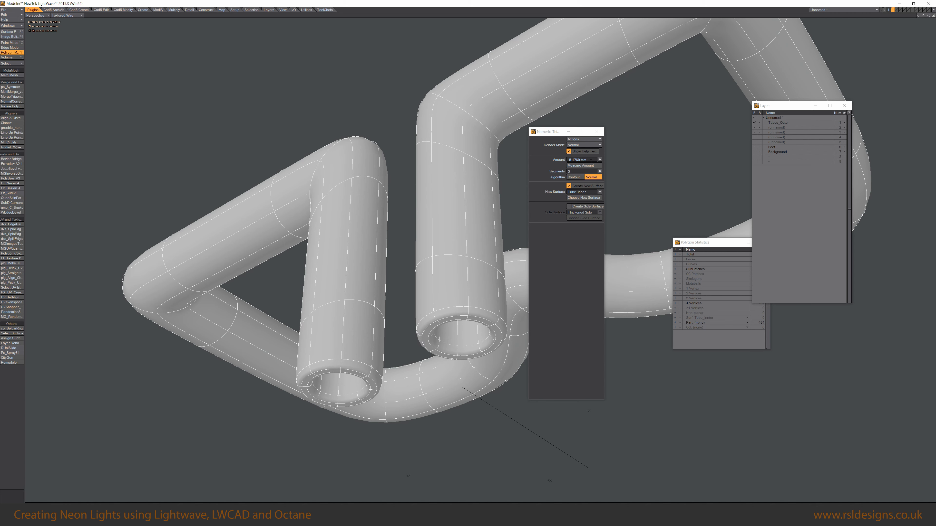
pyautogui.click(581, 160)
pyautogui.write('-')
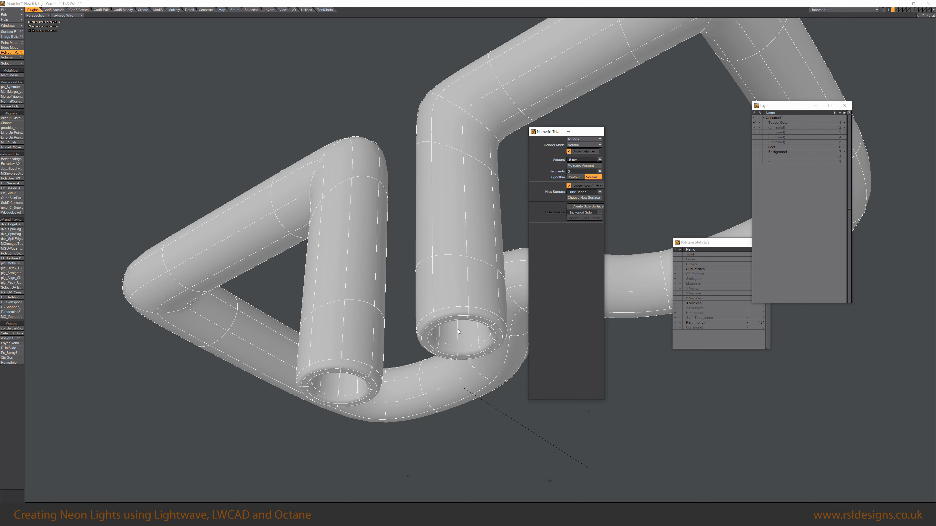
pyautogui.press('space')
# Select all polygons carrying the Tubes_Inner surface.
pyautogui.click(446, 318)
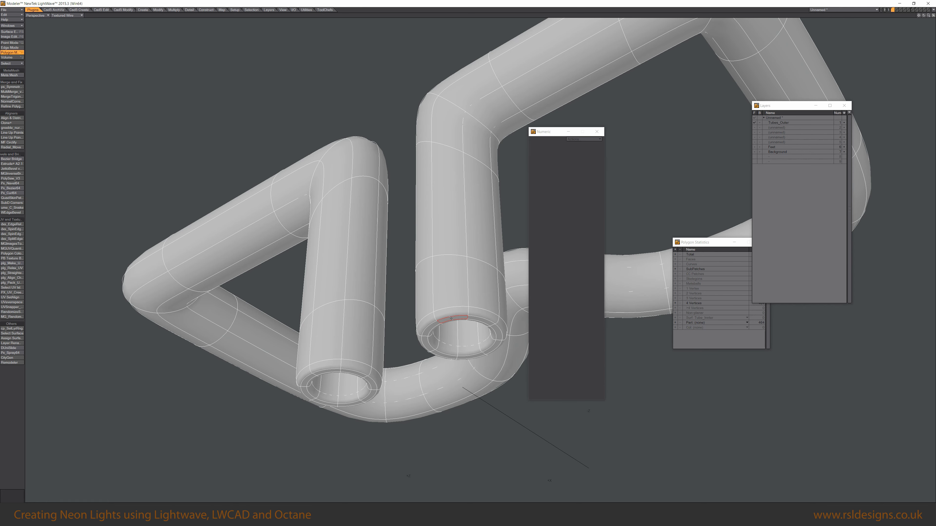
pyautogui.hotkey('shift', 'a')
pyautogui.keyDown('alt'); pyautogui.moveTo(474, 370); pyautogui.dragTo(397, 259); pyautogui.keyUp('alt')
pyautogui.scroll(-5, 372, 268)
pyautogui.keyDown('alt'); pyautogui.moveTo(459, 293); pyautogui.dragTo(450, 316); pyautogui.keyUp('alt')
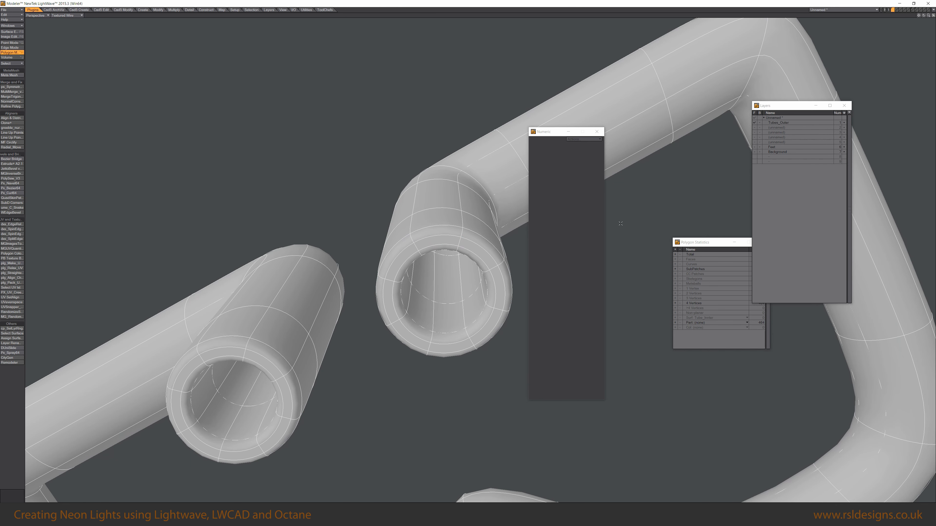
pyautogui.moveTo(691, 243); pyautogui.dragTo(665, 224)
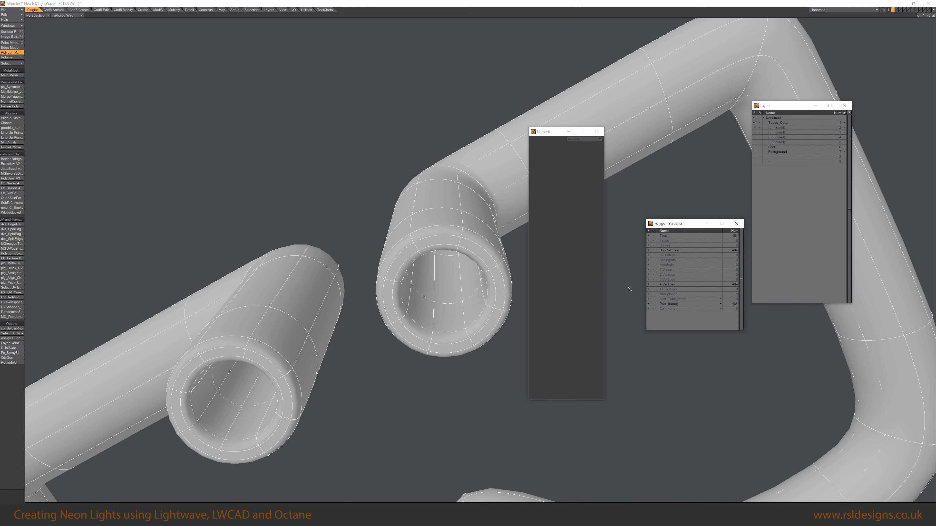
pyautogui.click(688, 300)
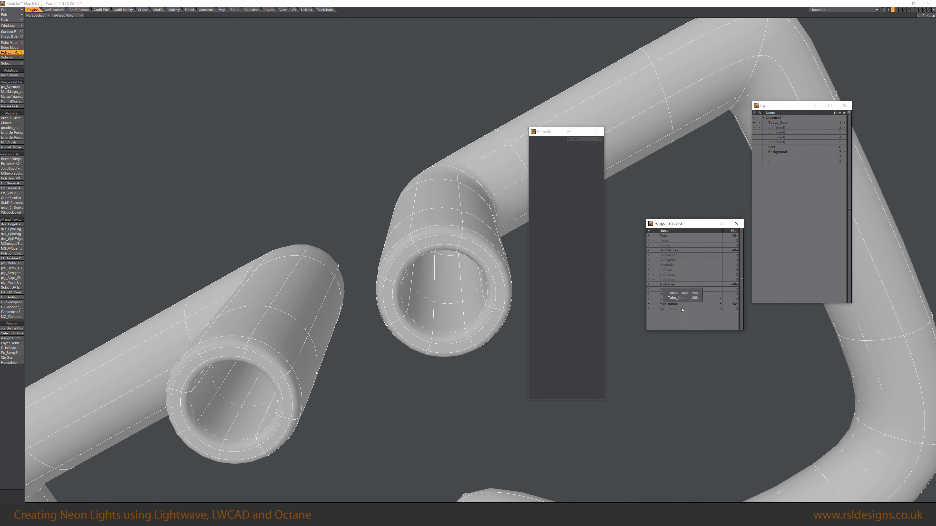
pyautogui.click(676, 298)
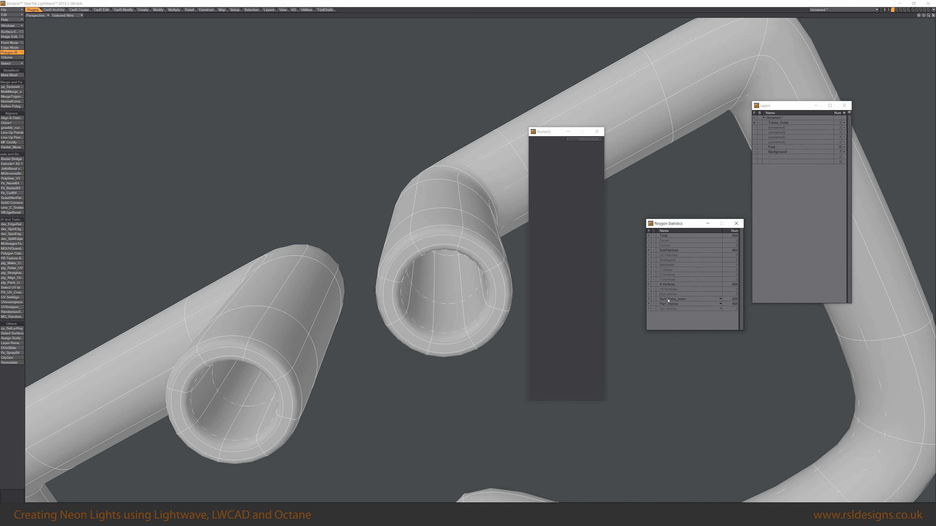
pyautogui.click(649, 300)
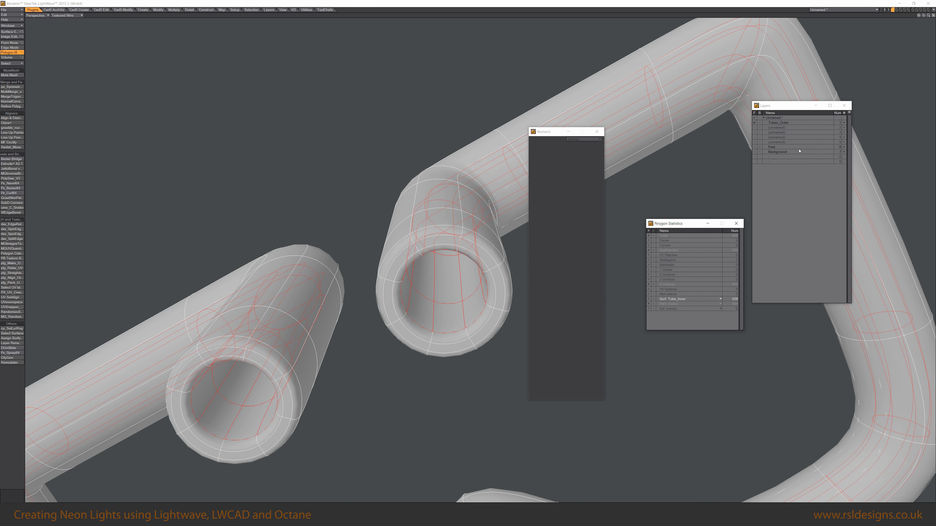
# Rename an empty layer to Tubes_Inner and paste the cut inner-wall polygons into it.
pyautogui.doubleClick(783, 128)
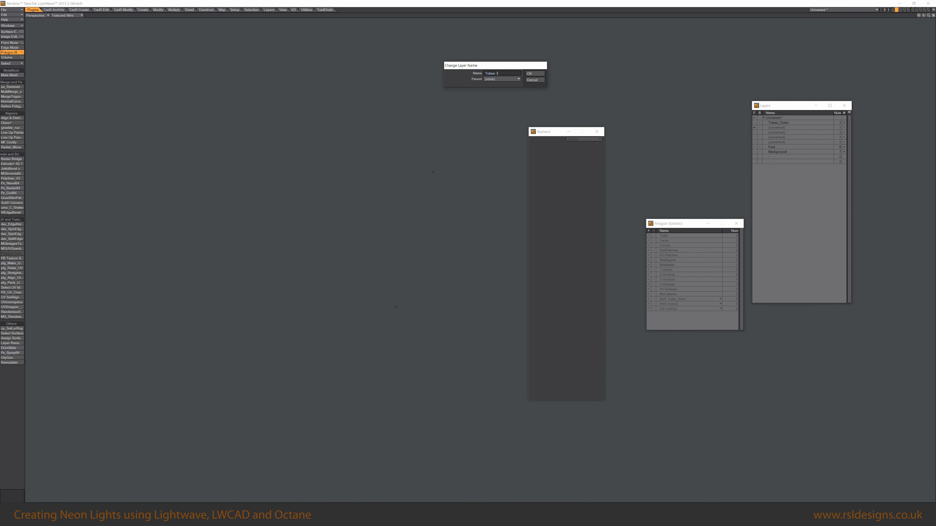
pyautogui.write('Tubes_Inner')
pyautogui.press('Return')
pyautogui.hotkey('ctrl', 'v')
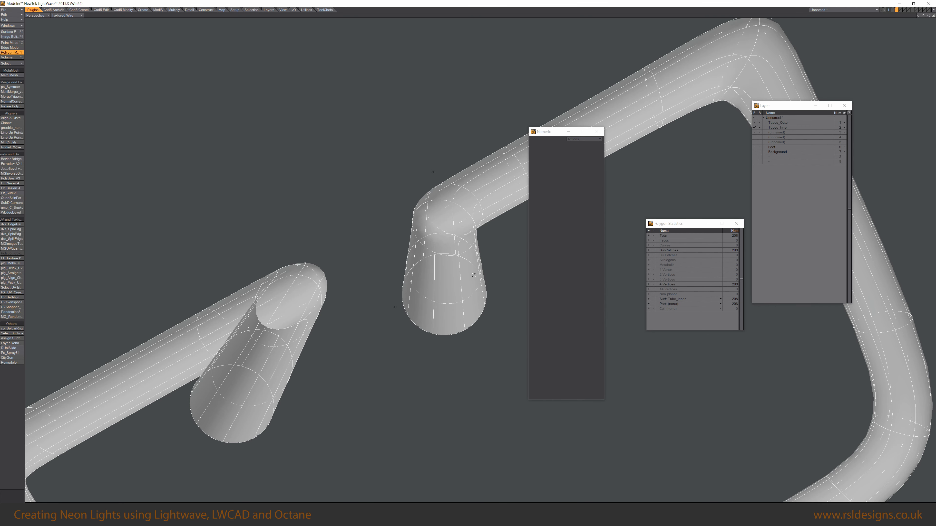
# Flip the normals of the pasted inner-wall polygons.
pyautogui.press('f')
pyautogui.keyDown('alt'); pyautogui.moveTo(434, 254); pyautogui.dragTo(457, 264); pyautogui.keyUp('alt')
# Switch to the Tubes_Outer layer and change its polygons' surface to Tubes_Glass.
pyautogui.keyDown('shift'); pyautogui.click(782, 123); pyautogui.keyUp('shift')
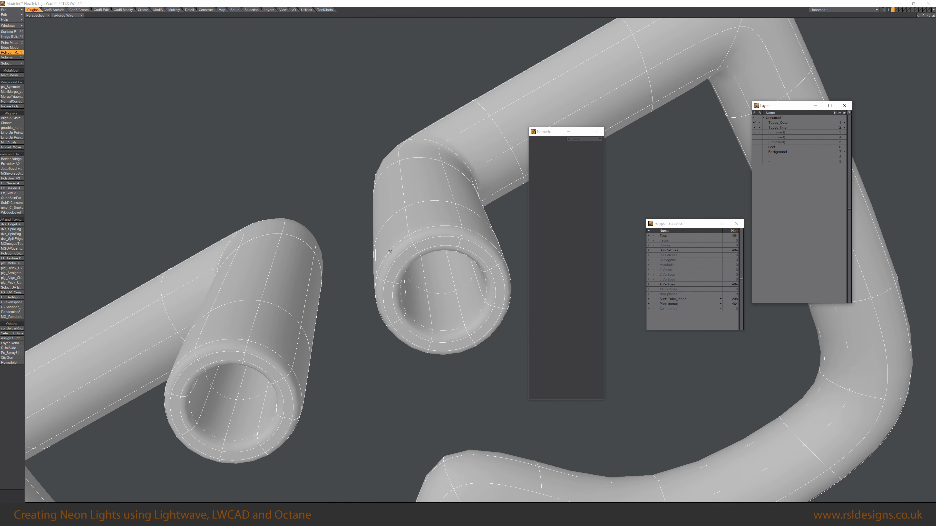
pyautogui.press('q')
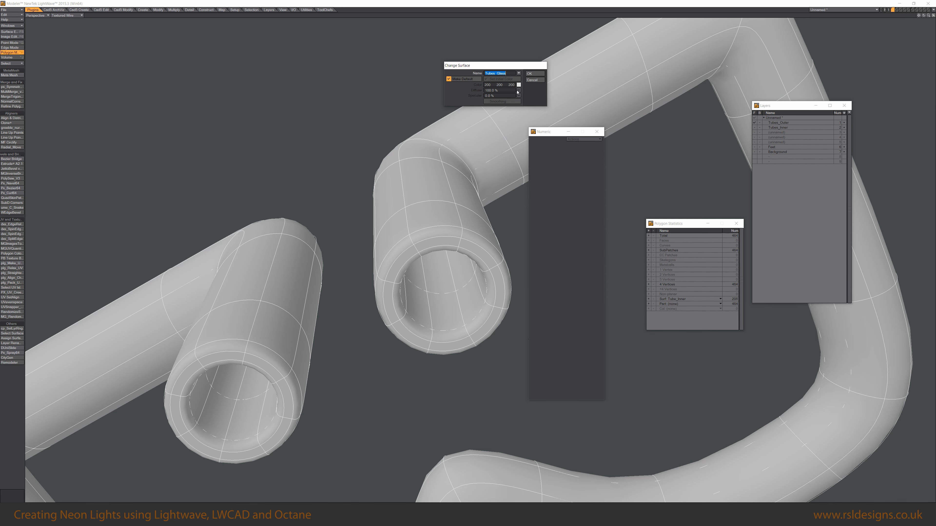
pyautogui.click(518, 73)
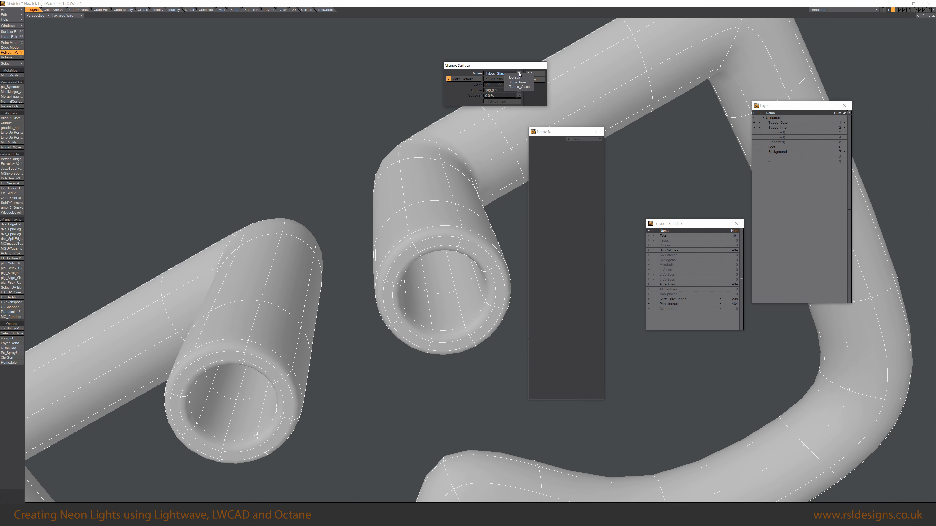
pyautogui.click(522, 88)
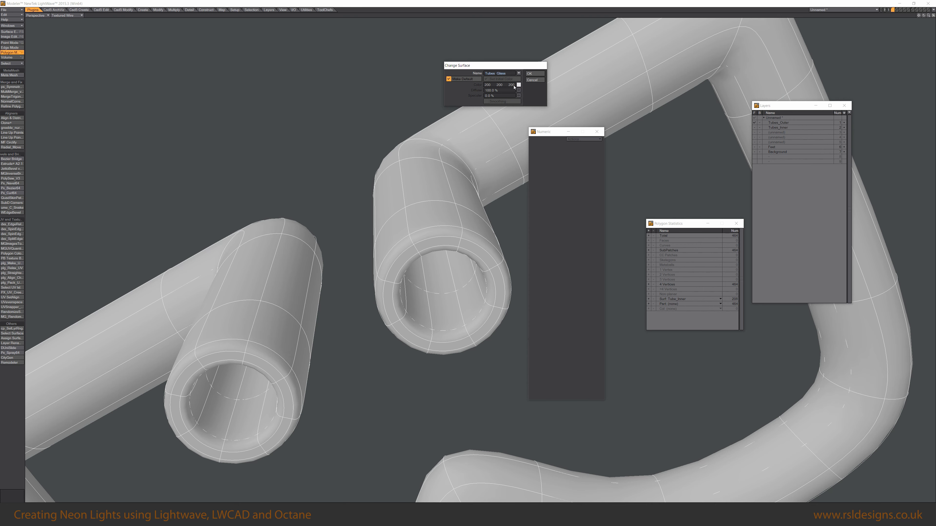
pyautogui.click(533, 74)
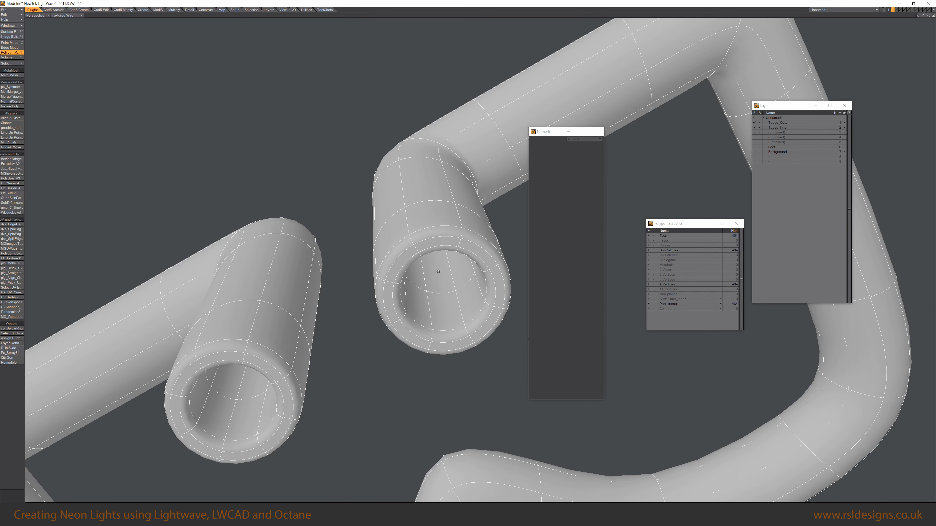
# Give the Tubes_Glass surface a teal colour in the Surface Editor.
pyautogui.press('F5')
pyautogui.click(541, 271)
pyautogui.moveTo(616, 286); pyautogui.dragTo(595, 286)
pyautogui.moveTo(606, 287); pyautogui.dragTo(613, 286)
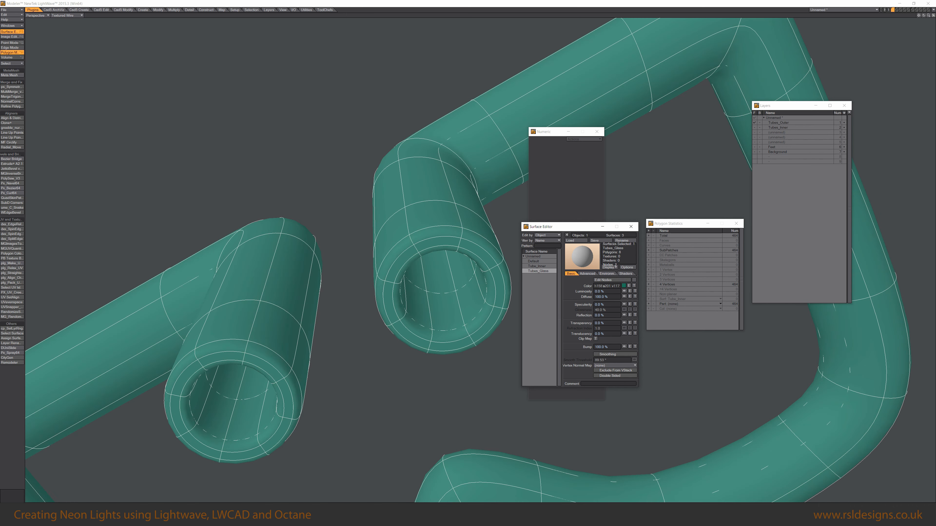
pyautogui.click(629, 226)
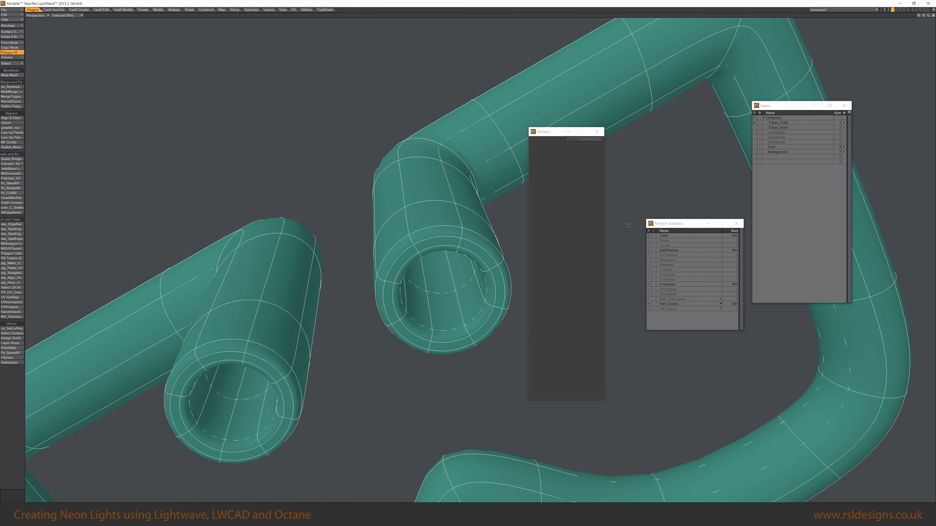
# Inspect where the inner tube wall pokes through the outer tube at the bends, toggling the tube layers between foreground and background.
pyautogui.keyDown('alt'); pyautogui.moveTo(446, 293); pyautogui.dragTo(411, 294); pyautogui.keyUp('alt')
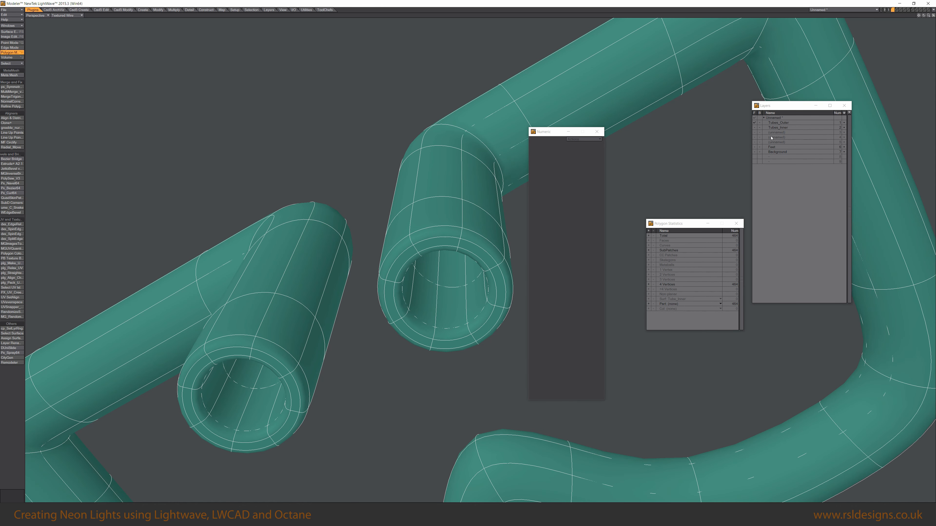
pyautogui.click(774, 128)
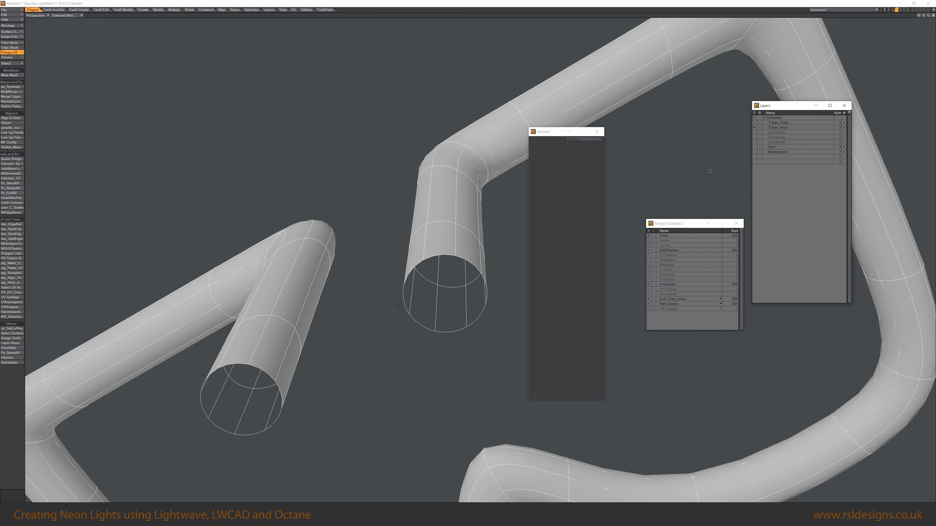
pyautogui.click(759, 123)
pyautogui.click(454, 254)
pyautogui.press(']')
pyautogui.keyDown('alt'); pyautogui.moveTo(465, 279); pyautogui.dragTo(740, 189); pyautogui.keyUp('alt')
pyautogui.keyDown('shift'); pyautogui.click(754, 123); pyautogui.keyUp('shift')
pyautogui.keyDown('alt'); pyautogui.moveTo(439, 256); pyautogui.dragTo(433, 226); pyautogui.keyUp('alt')
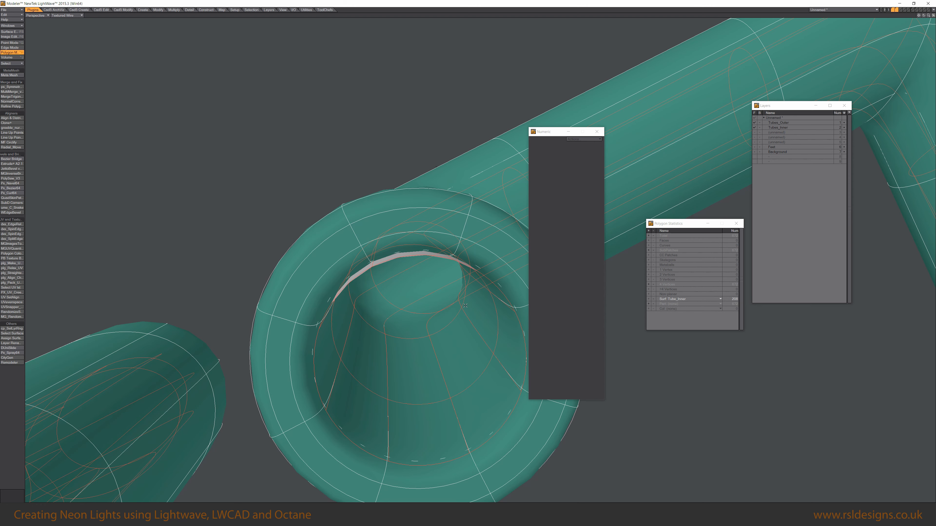
pyautogui.keyDown('alt'); pyautogui.moveTo(465, 306); pyautogui.dragTo(448, 328); pyautogui.keyUp('alt')
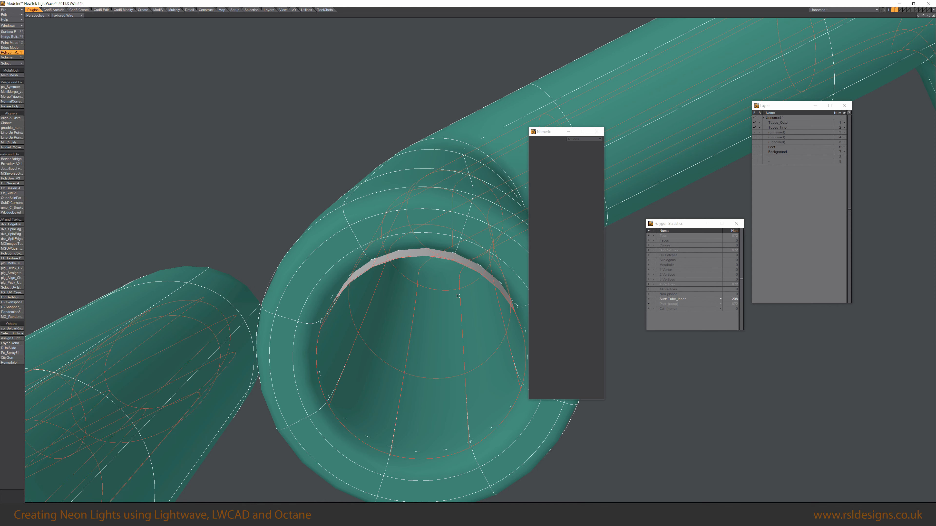
pyautogui.keyDown('ctrl'); pyautogui.keyDown('shift'); pyautogui.click(460, 198); pyautogui.keyUp('shift'); pyautogui.keyUp('ctrl')
pyautogui.click(460, 179)
pyautogui.moveTo(446, 253); pyautogui.dragTo(450, 229)
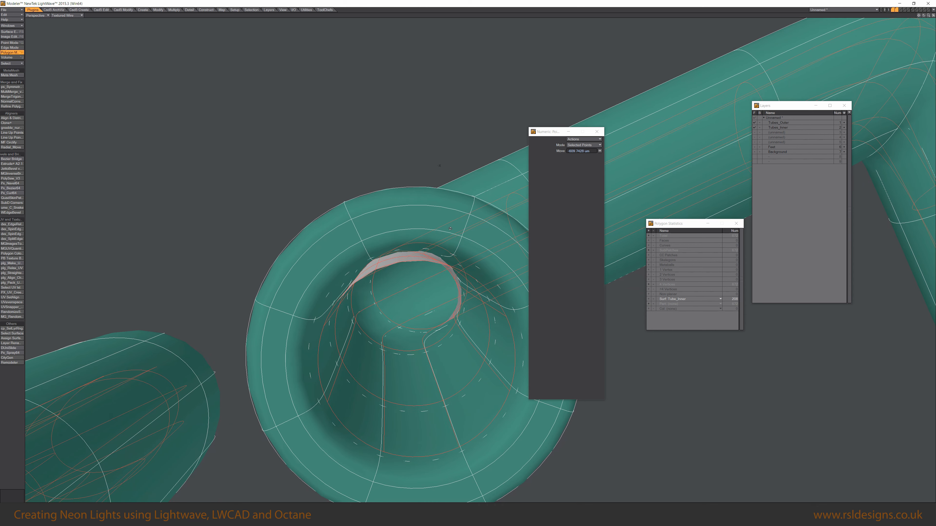
pyautogui.keyDown('alt'); pyautogui.moveTo(442, 279); pyautogui.dragTo(425, 262); pyautogui.keyUp('alt')
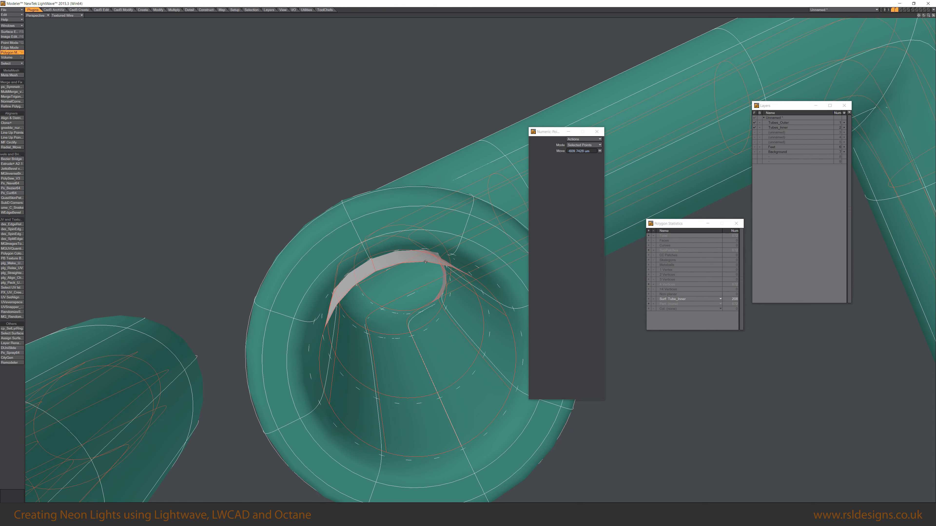
pyautogui.click(754, 125)
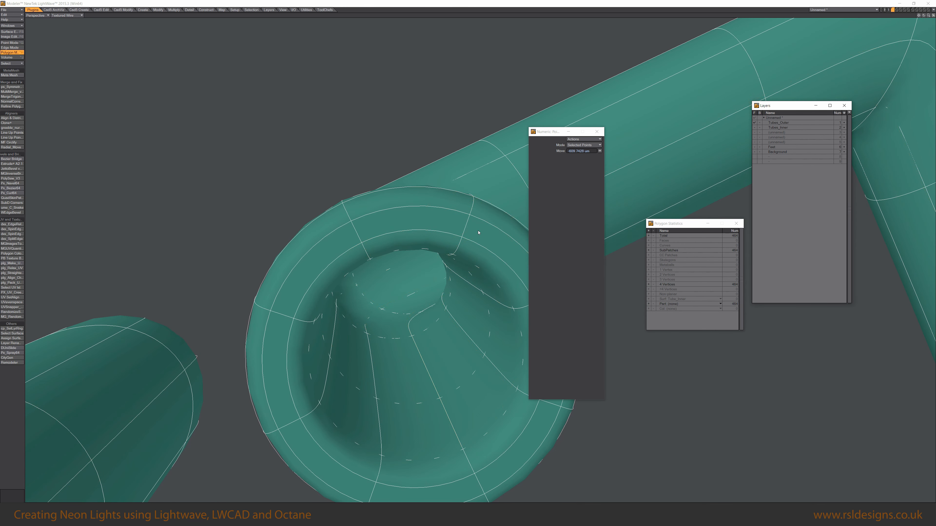
pyautogui.click(755, 128)
pyautogui.keyDown('alt'); pyautogui.moveTo(464, 314); pyautogui.dragTo(440, 191); pyautogui.keyUp('alt')
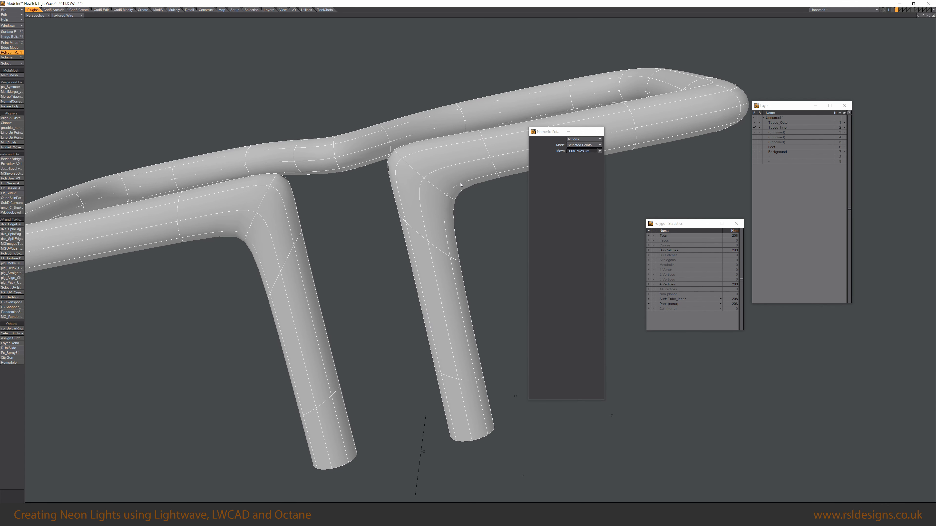
# Select the edge loop at the inner tube's right-leg bend and scale it down with the Size tool.
pyautogui.press('space')
pyautogui.press('Tab')
pyautogui.press('space')
pyautogui.press('space')
pyautogui.click(402, 166)
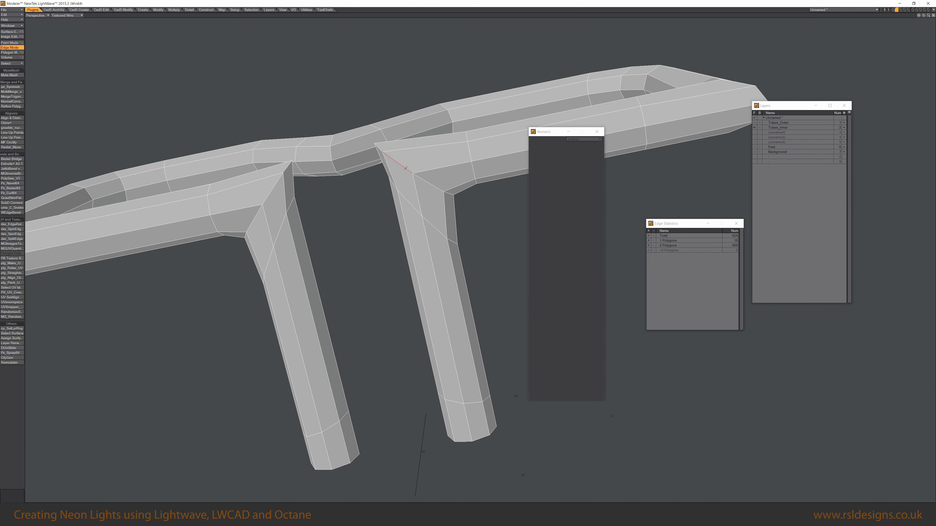
pyautogui.keyDown('shift'); pyautogui.click(428, 183); pyautogui.keyUp('shift')
pyautogui.keyDown('shift'); pyautogui.click(273, 187); pyautogui.keyUp('shift')
pyautogui.hotkey('ctrl', 'l')
pyautogui.press('/')
pyautogui.click(430, 184)
pyautogui.hotkey('ctrl', 'l')
pyautogui.hotkey('shift', 'h')
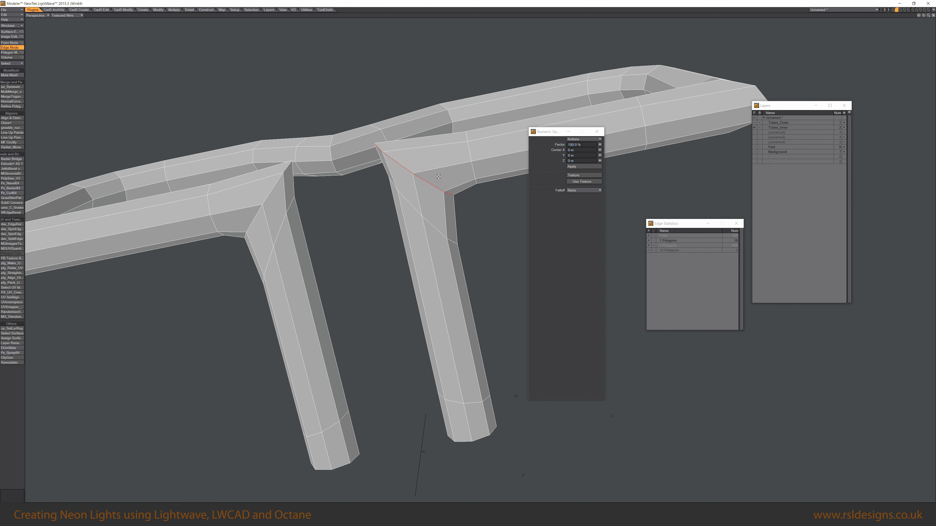
pyautogui.moveTo(439, 177); pyautogui.dragTo(423, 180)
pyautogui.press('space')
pyautogui.press('/')
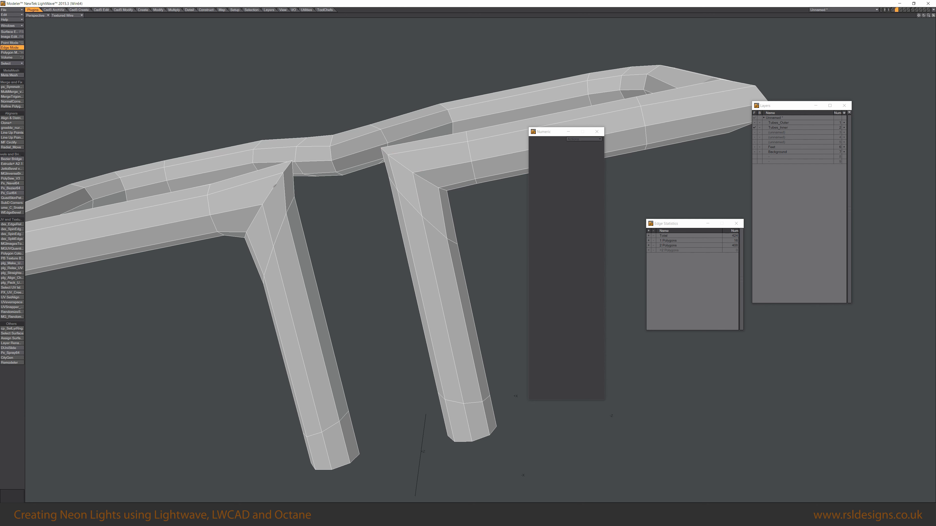
# Select the edge loop at the inner tube's left-leg bend and scale it to about 81.5%.
pyautogui.click(273, 184)
pyautogui.press('l')
pyautogui.hotkey('shift', 'h')
pyautogui.moveTo(290, 189); pyautogui.dragTo(277, 191)
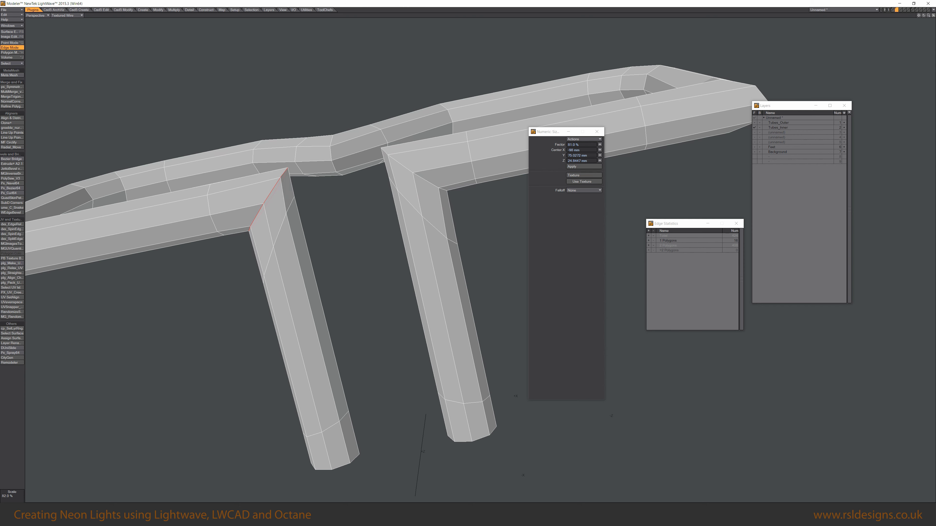
pyautogui.press('space')
pyautogui.press('/')
pyautogui.press('Tab')
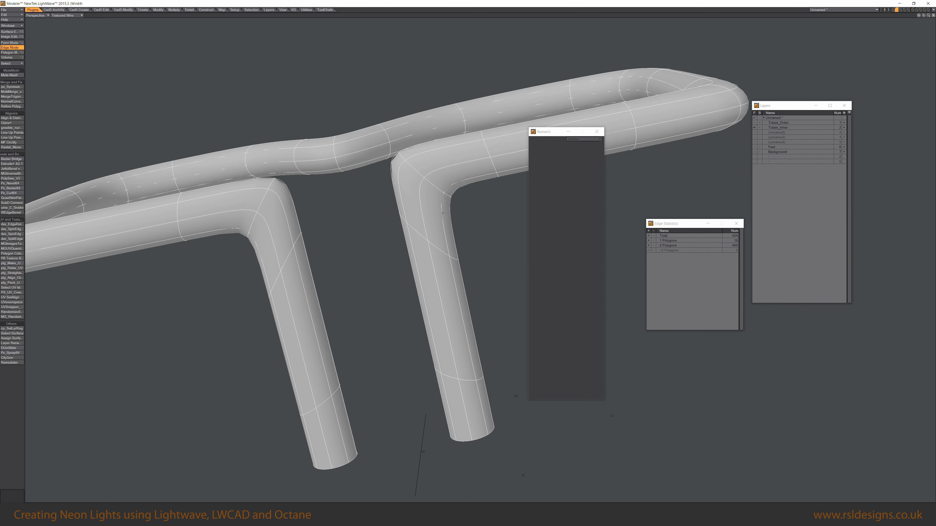
# Select the lowest ring of polygons on one tube leg, showing the Plate layer in the background.
pyautogui.keyDown('alt'); pyautogui.moveTo(403, 243); pyautogui.dragTo(340, 235); pyautogui.keyUp('alt')
pyautogui.keyDown('shift'); pyautogui.click(754, 122); pyautogui.keyUp('shift')
pyautogui.moveTo(429, 221)
pyautogui.keyDown('alt'); pyautogui.mouseDown()
pyautogui.moveTo(436, 130)
pyautogui.moveTo(427, 205)
pyautogui.mouseUp(); pyautogui.keyUp('alt')
pyautogui.keyDown('alt'); pyautogui.moveTo(369, 229); pyautogui.dragTo(490, 235); pyautogui.keyUp('alt')
pyautogui.scroll(-3, 423, 264)
pyautogui.click(568, 132)
pyautogui.keyDown('alt'); pyautogui.moveTo(560, 413); pyautogui.dragTo(575, 394); pyautogui.keyUp('alt')
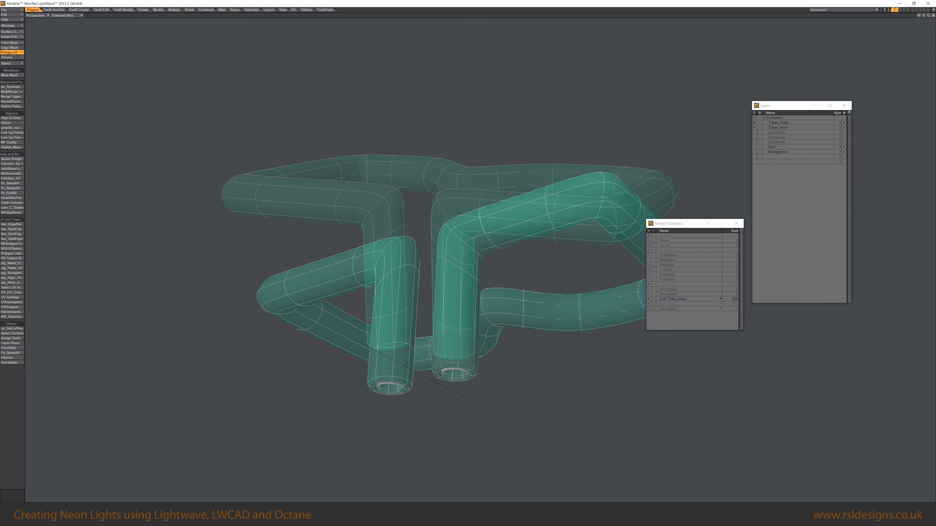
pyautogui.keyDown('alt'); pyautogui.moveTo(475, 354); pyautogui.dragTo(438, 469); pyautogui.keyUp('alt')
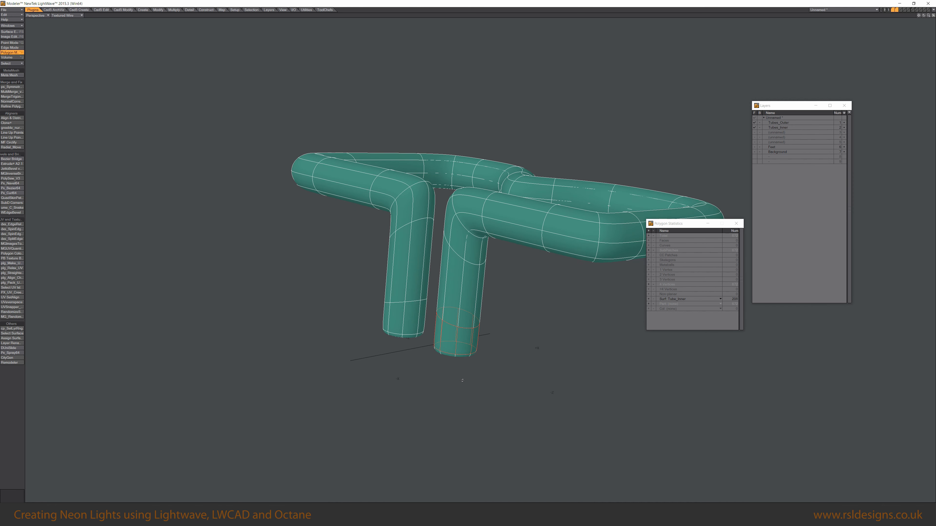
pyautogui.keyDown('alt'); pyautogui.moveTo(463, 334); pyautogui.dragTo(461, 351); pyautogui.keyUp('alt')
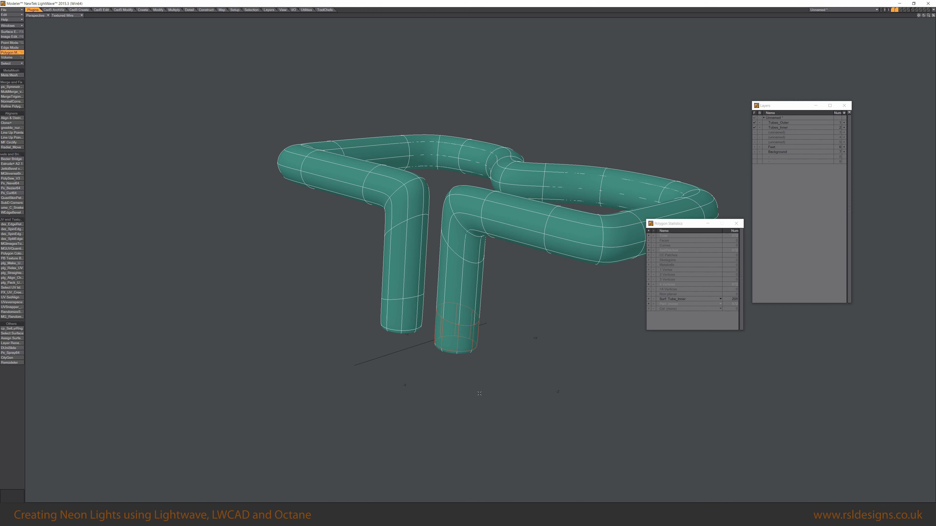
pyautogui.click(754, 153)
pyautogui.keyDown('alt'); pyautogui.moveTo(480, 378); pyautogui.dragTo(507, 337); pyautogui.keyUp('alt')
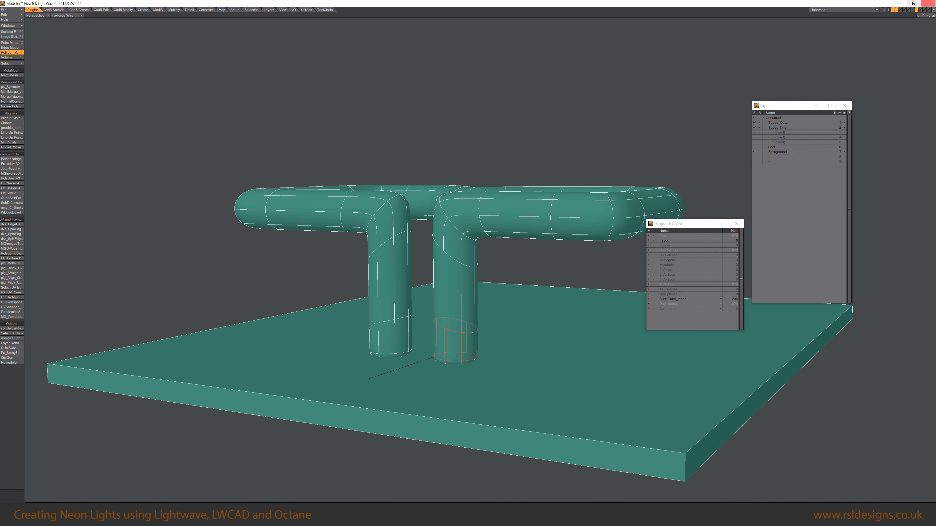
# Paste the copied leg ring into an empty layer and centre it at the origin.
pyautogui.click(774, 142)
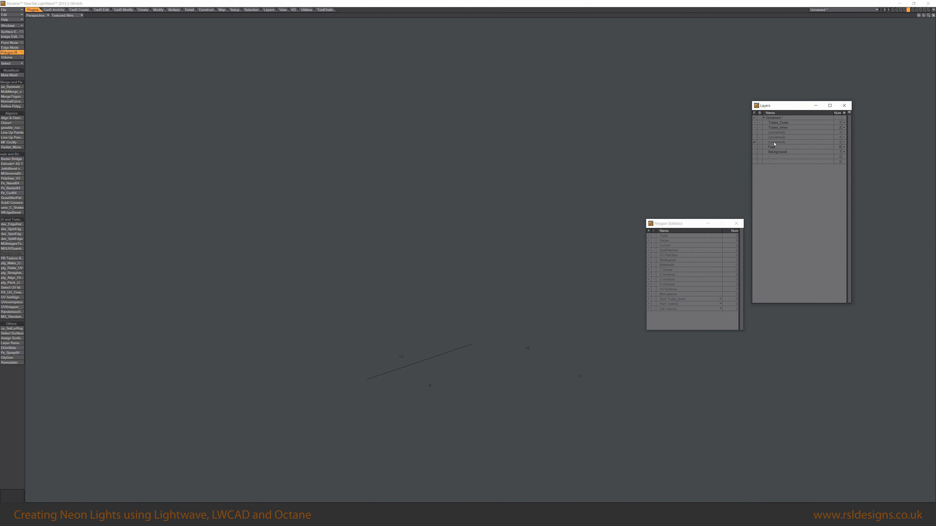
pyautogui.hotkey('ctrl', 'v')
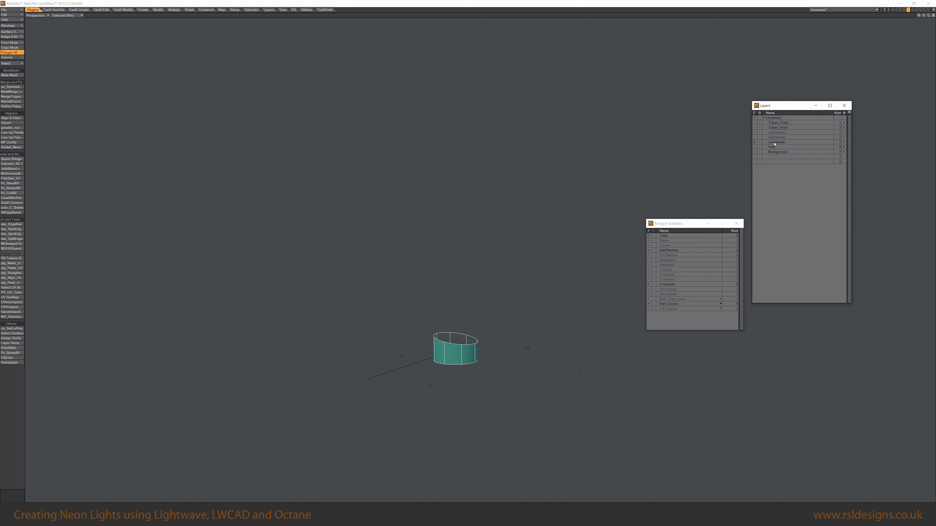
pyautogui.press('F2')
pyautogui.press('a')
pyautogui.keyDown('alt'); pyautogui.moveTo(474, 282); pyautogui.dragTo(599, 226); pyautogui.keyUp('alt')
pyautogui.scroll(-3, 465, 307)
pyautogui.press('4')
pyautogui.hotkey('alt', '5')
pyautogui.keyDown('alt'); pyautogui.moveTo(659, 387); pyautogui.dragTo(590, 313); pyautogui.keyUp('alt')
# Create a subpatch cylinder with the Subpatch Cylinder script, adjusting its radius to fit around the ring.
pyautogui.keyDown('ctrl'); pyautogui.keyDown('shift'); pyautogui.click(560, 234); pyautogui.keyUp('shift'); pyautogui.keyUp('ctrl')
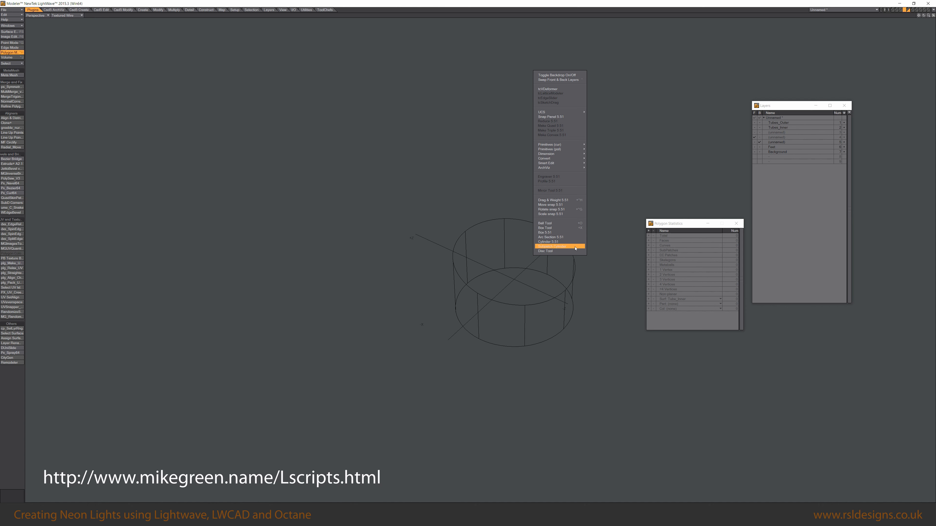
pyautogui.click(574, 247)
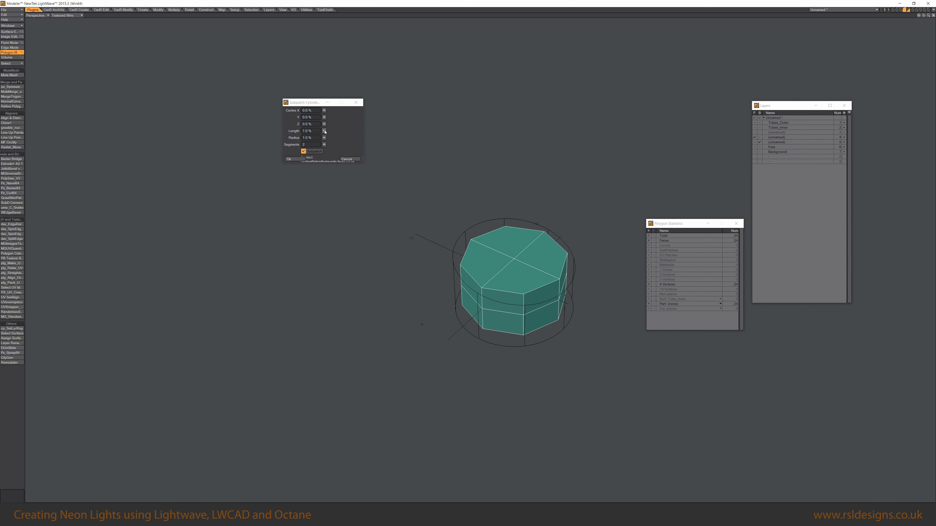
pyautogui.moveTo(324, 137); pyautogui.dragTo(334, 138)
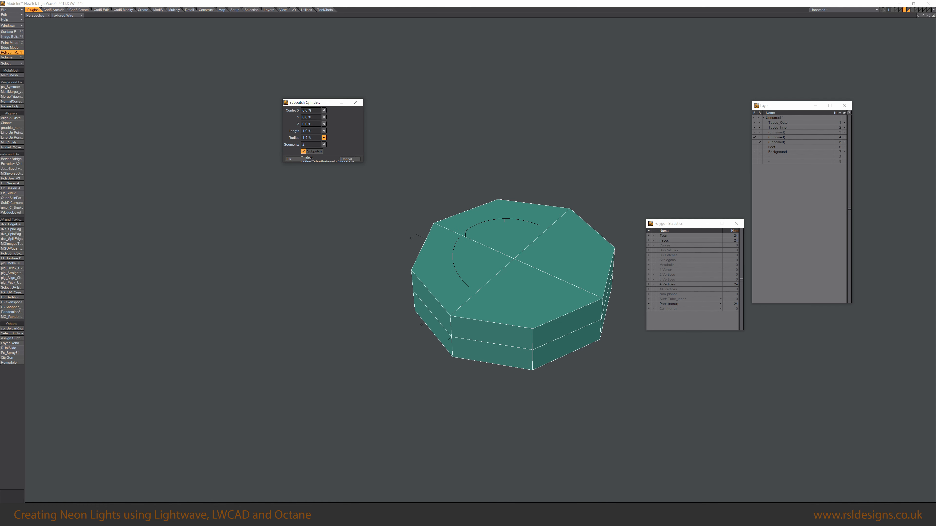
pyautogui.moveTo(324, 137); pyautogui.dragTo(322, 137)
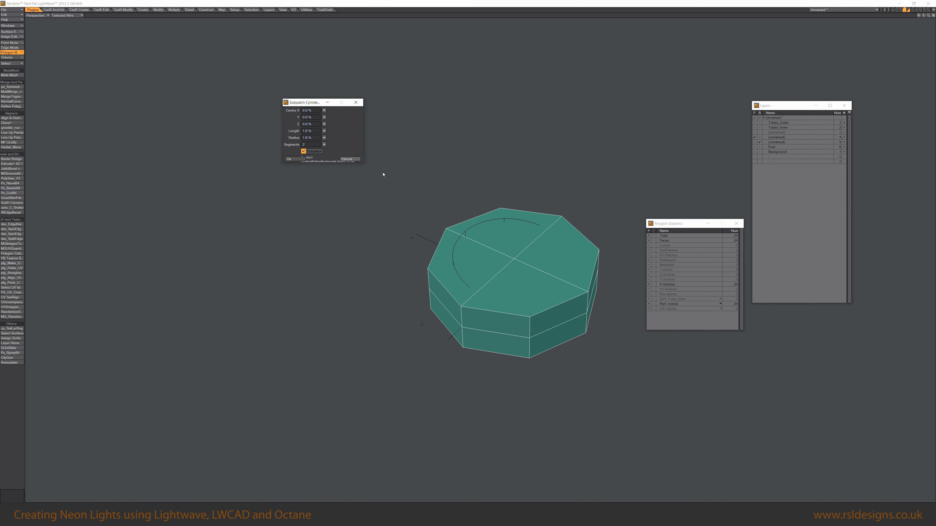
pyautogui.click(288, 159)
# Finish adjusting the subpatch cylinder's size and close the Subpatch Cylinder dialog.
pyautogui.moveTo(507, 284)
pyautogui.keyDown('alt'); pyautogui.mouseDown()
pyautogui.moveTo(502, 269)
pyautogui.moveTo(516, 287)
pyautogui.mouseUp(); pyautogui.keyUp('alt')
pyautogui.hotkey('ctrl', 'g')
pyautogui.press('Tab')
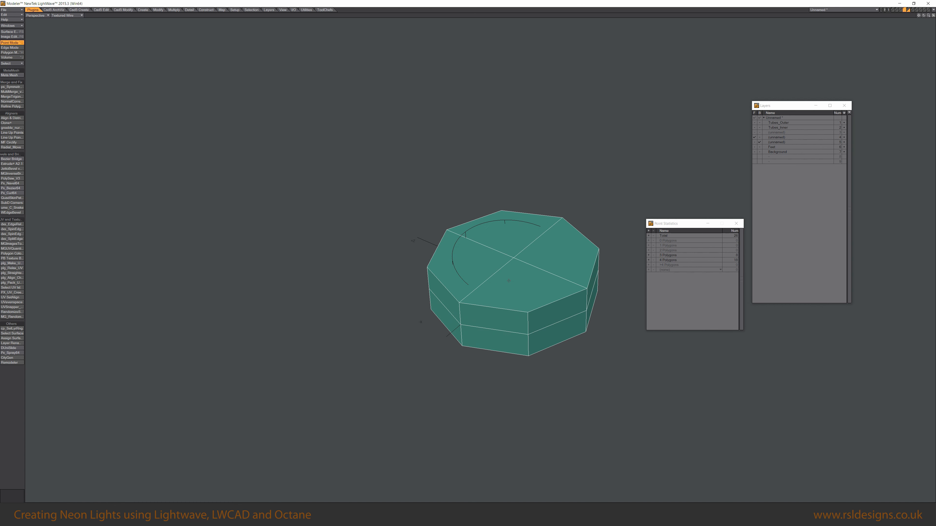
# Select the cylinder's top polygon, then inset and extrude it downward to hollow the cylinder into a cup-shaped cap.
pyautogui.press('space')
pyautogui.press('space')
pyautogui.moveTo(514, 242); pyautogui.dragTo(537, 261)
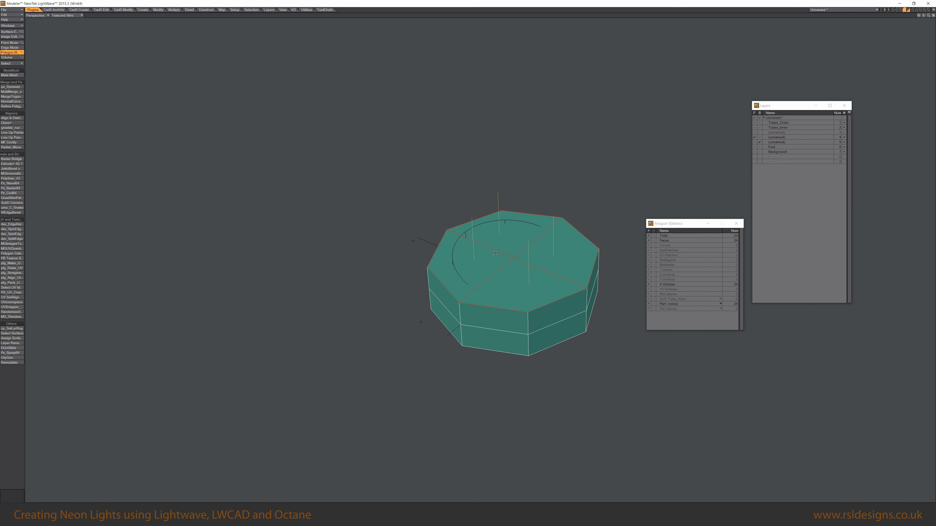
pyautogui.keyDown('ctrl'); pyautogui.keyDown('shift'); pyautogui.click(545, 230); pyautogui.keyUp('shift'); pyautogui.keyUp('ctrl')
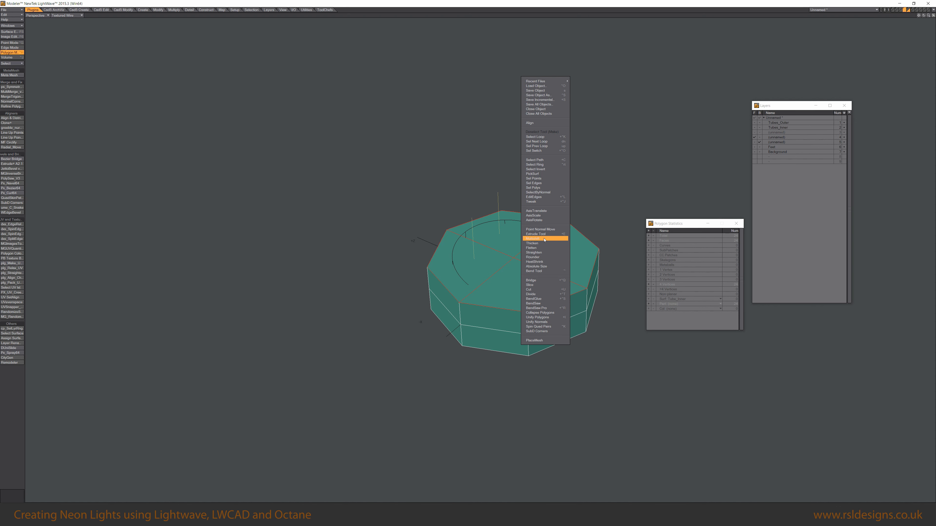
pyautogui.click(546, 231)
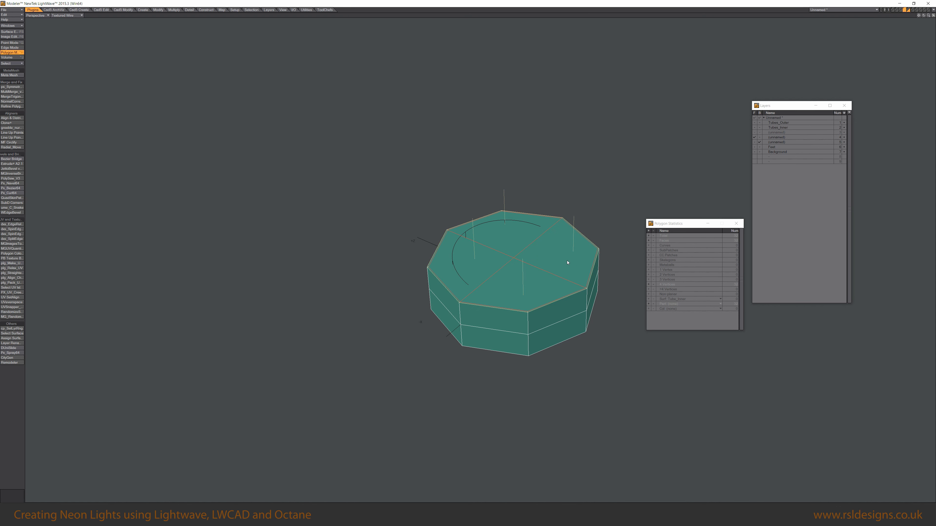
pyautogui.moveTo(569, 263); pyautogui.dragTo(515, 262)
pyautogui.rightClick(531, 264)
pyautogui.moveTo(530, 263); pyautogui.dragTo(525, 262)
pyautogui.moveTo(519, 262); pyautogui.dragTo(438, 266)
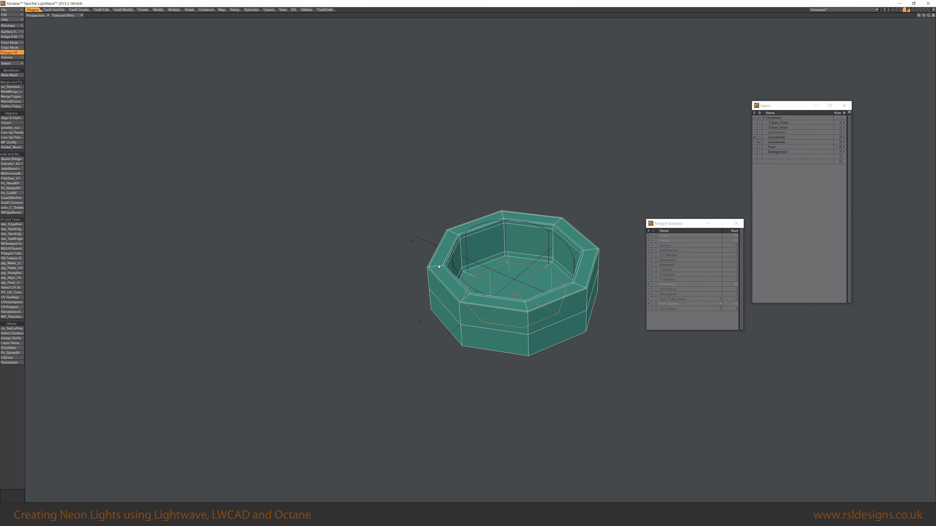
# Inspect the hollowed cap from several angles, including from underneath.
pyautogui.keyDown('alt'); pyautogui.moveTo(561, 294); pyautogui.dragTo(521, 330); pyautogui.keyUp('alt')
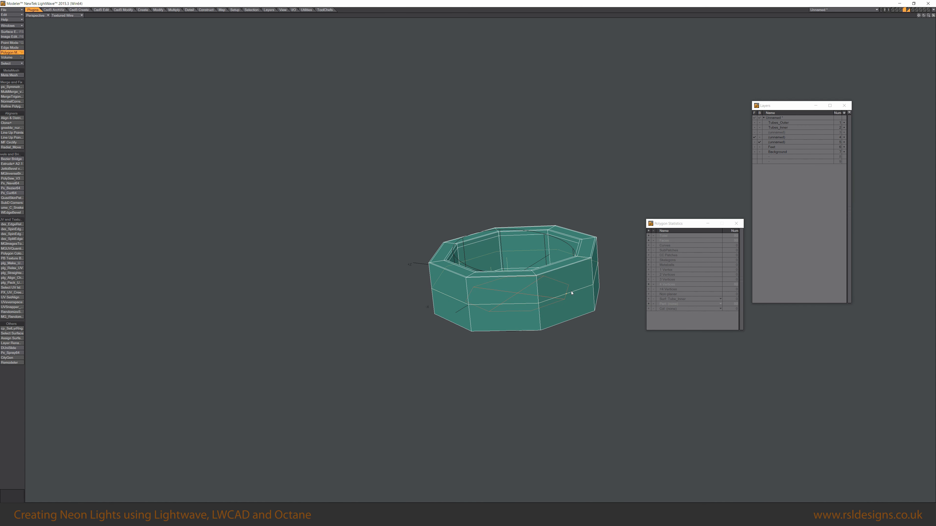
pyautogui.keyDown('alt'); pyautogui.moveTo(571, 293); pyautogui.dragTo(574, 336); pyautogui.keyUp('alt')
pyautogui.click(537, 287)
pyautogui.moveTo(550, 298); pyautogui.dragTo(548, 257)
pyautogui.keyDown('alt'); pyautogui.moveTo(510, 292); pyautogui.dragTo(490, 274); pyautogui.keyUp('alt')
pyautogui.keyDown('alt'); pyautogui.moveTo(529, 230); pyautogui.dragTo(533, 295); pyautogui.keyUp('alt')
pyautogui.press('/')
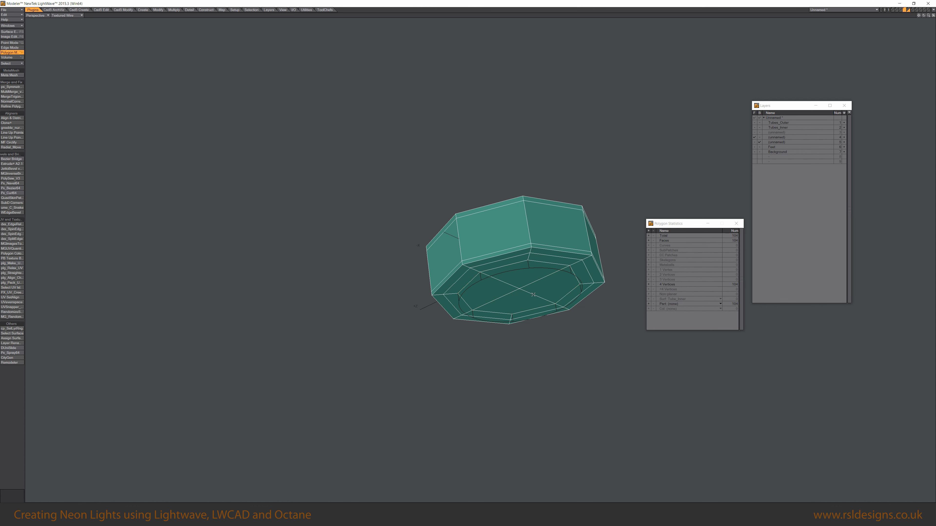
pyautogui.keyDown('alt'); pyautogui.moveTo(533, 339); pyautogui.dragTo(536, 409); pyautogui.keyUp('alt')
pyautogui.hotkey('shift', "'")
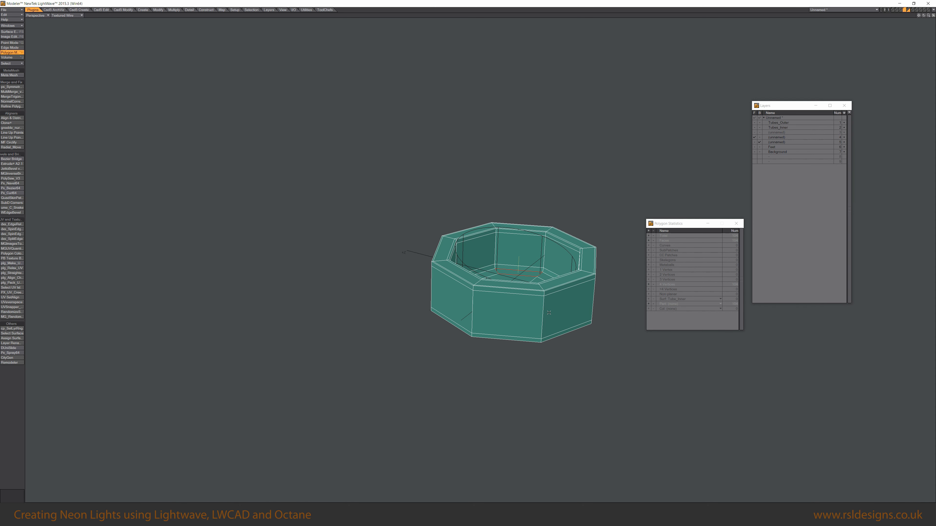
# Switch the cap to subpatch display and rest it on the ground plane with Rest On Ground.
pyautogui.press('Tab')
pyautogui.keyDown('alt'); pyautogui.moveTo(462, 231); pyautogui.dragTo(476, 350); pyautogui.keyUp('alt')
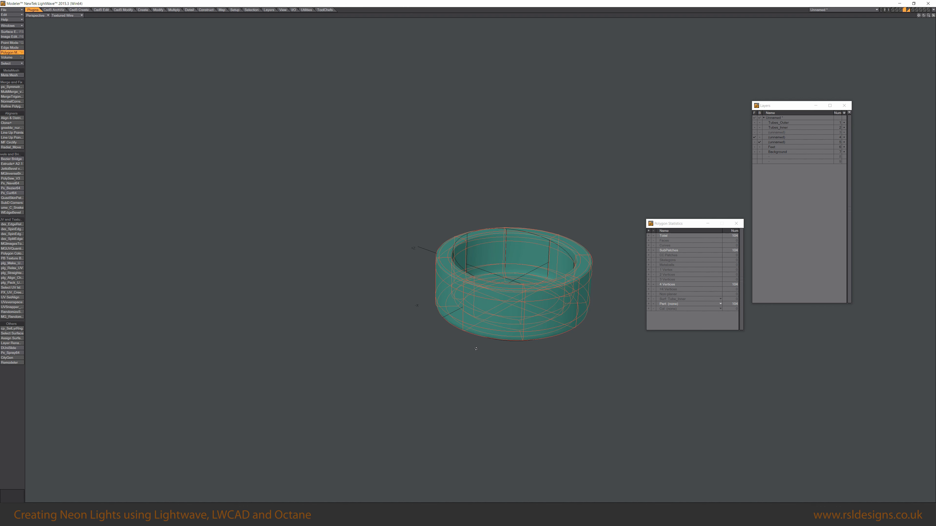
pyautogui.press('F3')
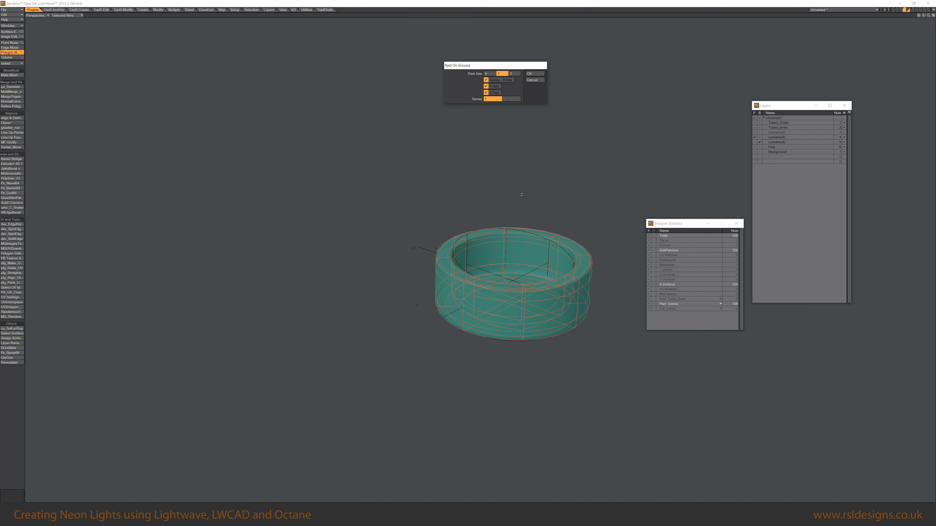
pyautogui.click(532, 74)
# Rename the cap's layer to Feet_Geometry.
pyautogui.moveTo(515, 292)
pyautogui.keyDown('alt'); pyautogui.mouseDown()
pyautogui.moveTo(511, 275)
pyautogui.moveTo(511, 285)
pyautogui.mouseUp(); pyautogui.keyUp('alt')
pyautogui.doubleClick(784, 138)
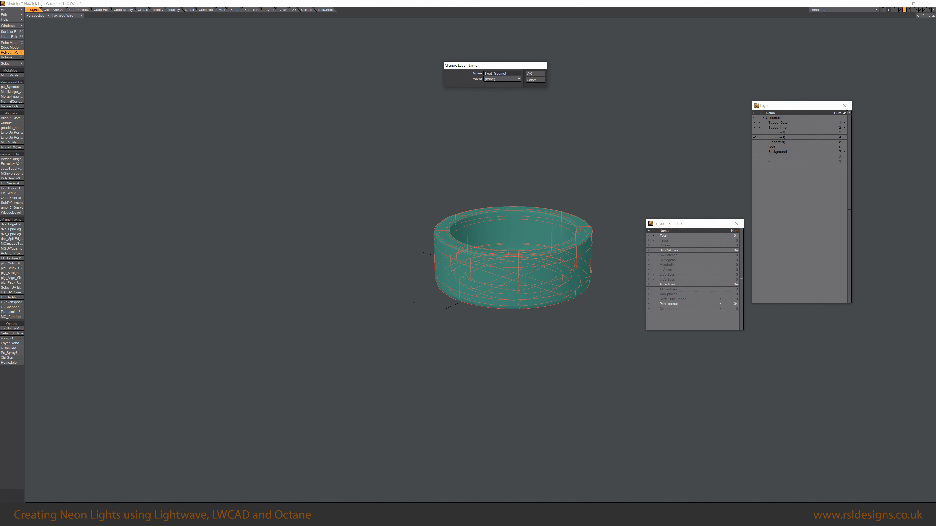
pyautogui.press('Return')
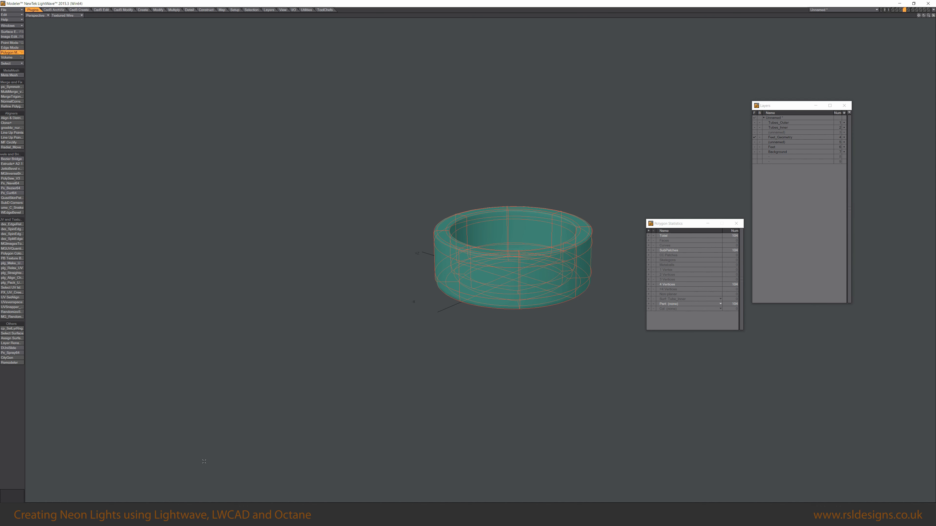
pyautogui.keyDown('alt'); pyautogui.moveTo(532, 274); pyautogui.dragTo(491, 341); pyautogui.keyUp('alt')
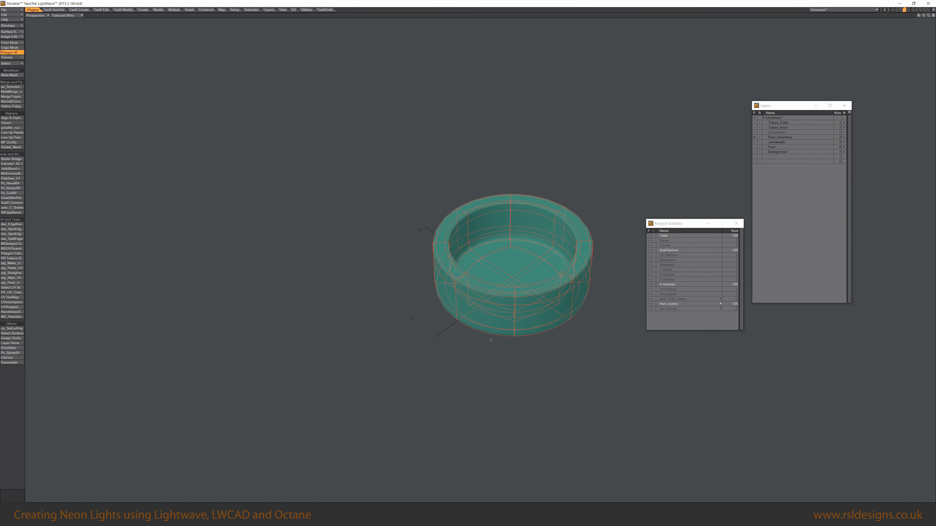
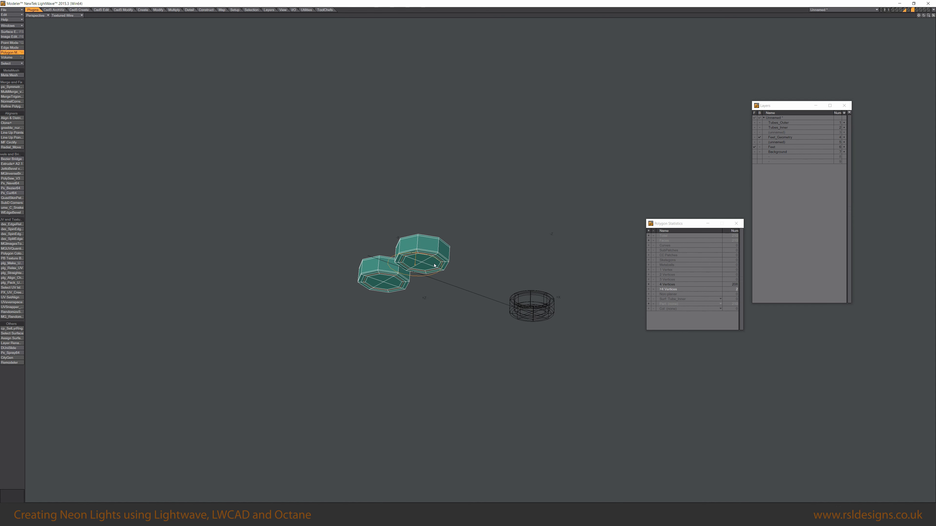
# Bring the tube layer into view with the caps, select both tube caps and assign them a new surface named Feet.
pyautogui.click(423, 281)
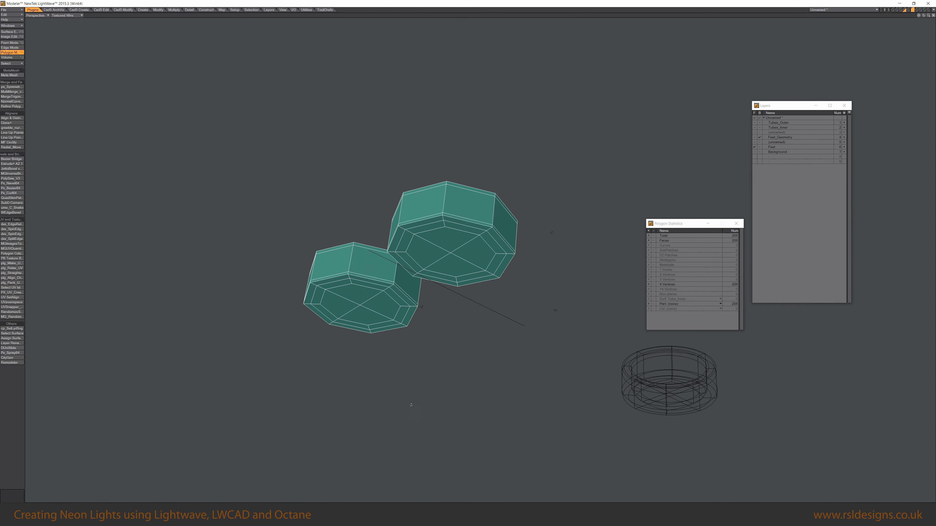
pyautogui.keyDown('alt'); pyautogui.moveTo(510, 217); pyautogui.dragTo(533, 271); pyautogui.keyUp('alt')
pyautogui.press('Tab')
pyautogui.press('a')
pyautogui.click(755, 122)
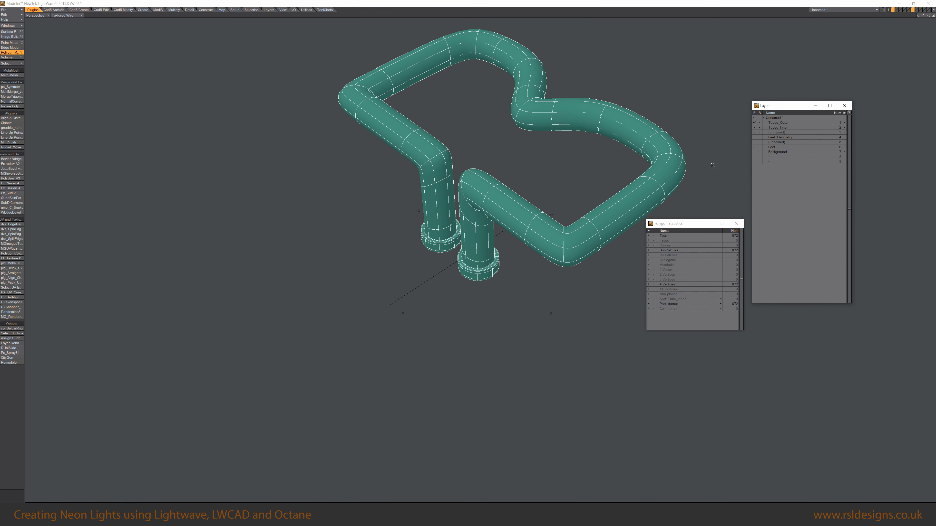
pyautogui.moveTo(475, 291)
pyautogui.keyDown('alt'); pyautogui.mouseDown()
pyautogui.moveTo(473, 271)
pyautogui.moveTo(498, 237)
pyautogui.moveTo(495, 269)
pyautogui.moveTo(526, 367)
pyautogui.moveTo(457, 124)
pyautogui.moveTo(468, 228)
pyautogui.mouseUp(); pyautogui.keyUp('alt')
pyautogui.scroll(5, 472, 270)
pyautogui.scroll(-5, 495, 271)
pyautogui.click(525, 267)
pyautogui.press(']')
pyautogui.keyDown('shift'); pyautogui.click(471, 247); pyautogui.keyUp('shift')
pyautogui.press(']')
pyautogui.press('q')
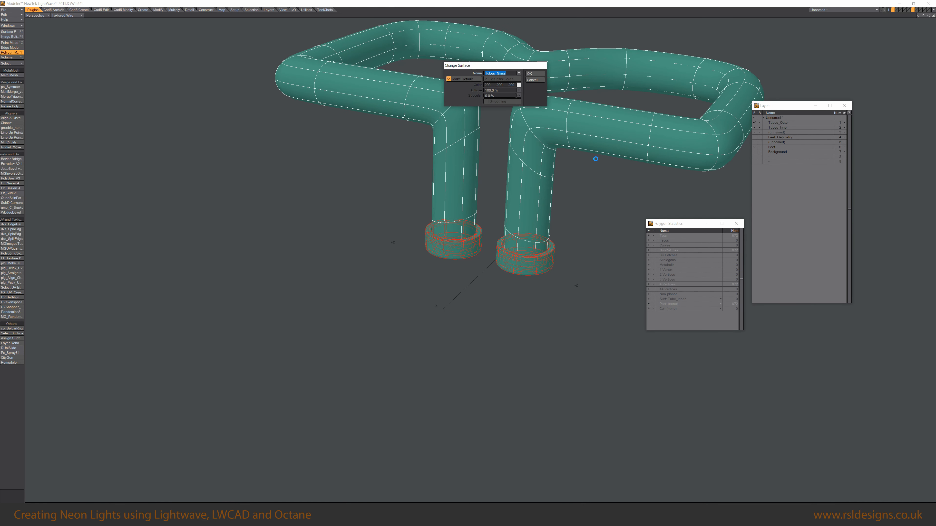
pyautogui.write('Feet')
pyautogui.press('Return')
# Copy a straight section of the neon tube's polygons and paste it into an empty layer.
pyautogui.press('space')
pyautogui.keyDown('alt'); pyautogui.moveTo(544, 276); pyautogui.dragTo(501, 348); pyautogui.keyUp('alt')
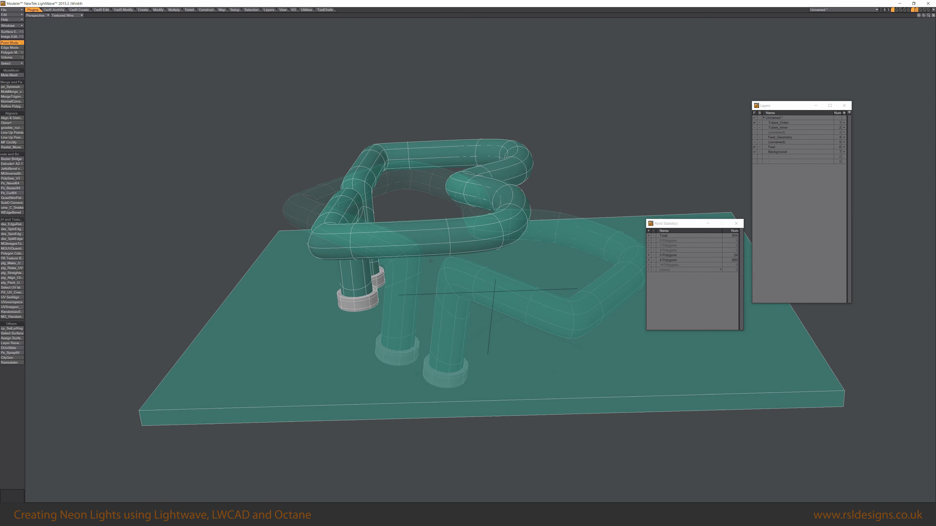
pyautogui.keyDown('alt'); pyautogui.moveTo(400, 257); pyautogui.dragTo(511, 301); pyautogui.keyUp('alt')
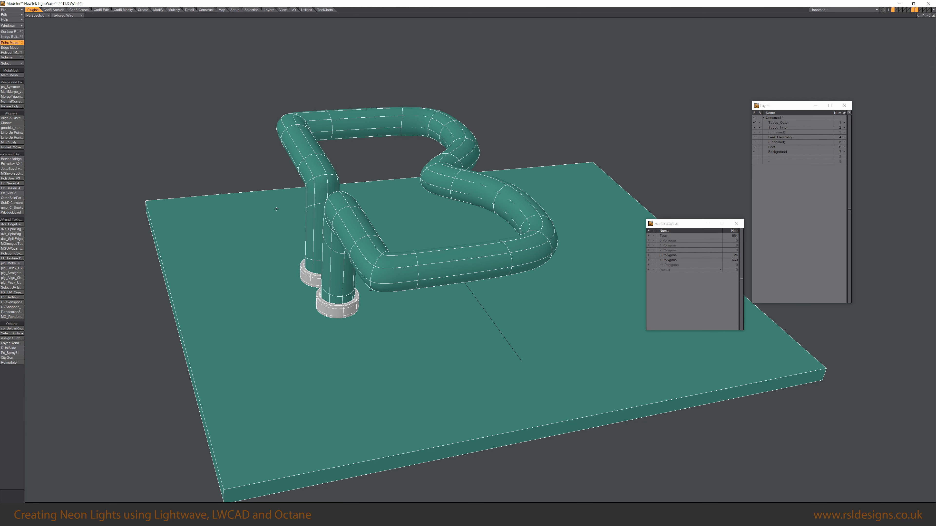
pyautogui.keyDown('alt'); pyautogui.moveTo(564, 314); pyautogui.dragTo(519, 286); pyautogui.keyUp('alt')
pyautogui.hotkey('ctrl', 'h')
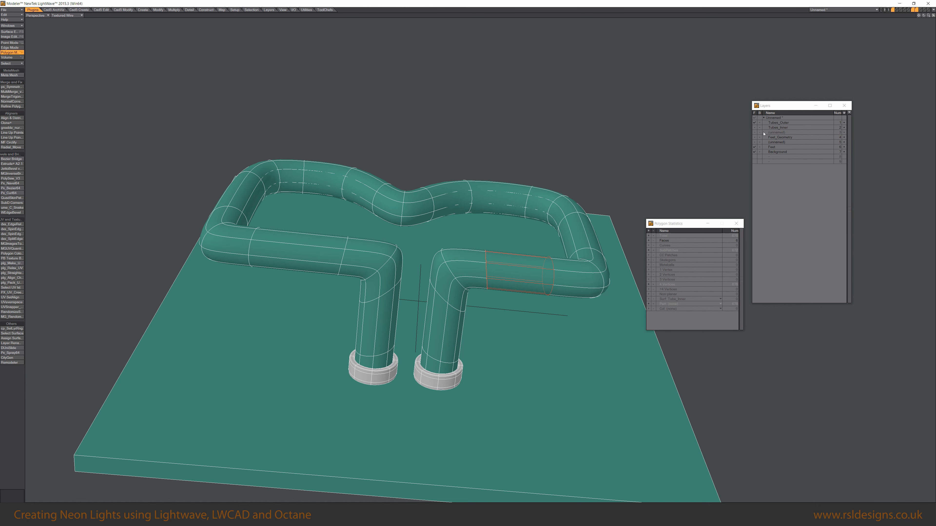
pyautogui.click(781, 133)
pyautogui.hotkey('ctrl', 'v')
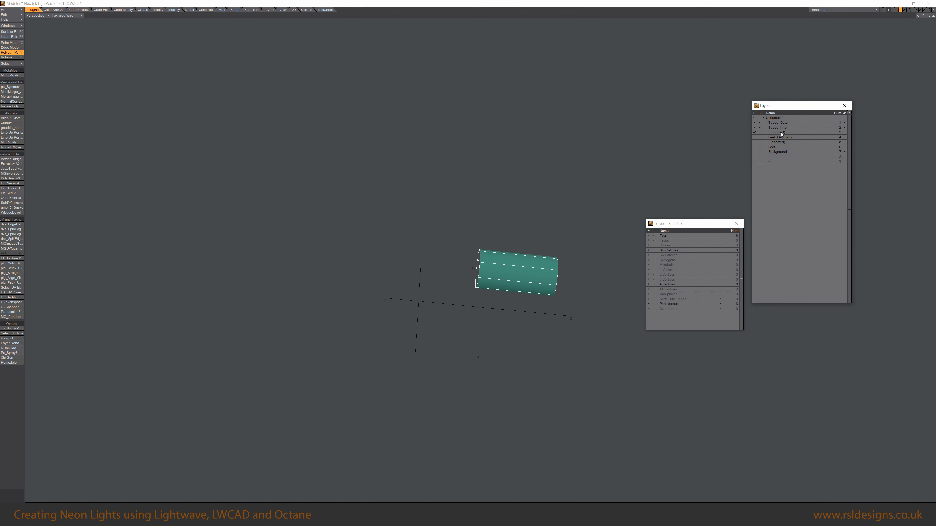
# Move the copied tube section to the origin, undoing a trial scale of it.
pyautogui.keyDown('alt'); pyautogui.moveTo(539, 282); pyautogui.dragTo(451, 274); pyautogui.keyUp('alt')
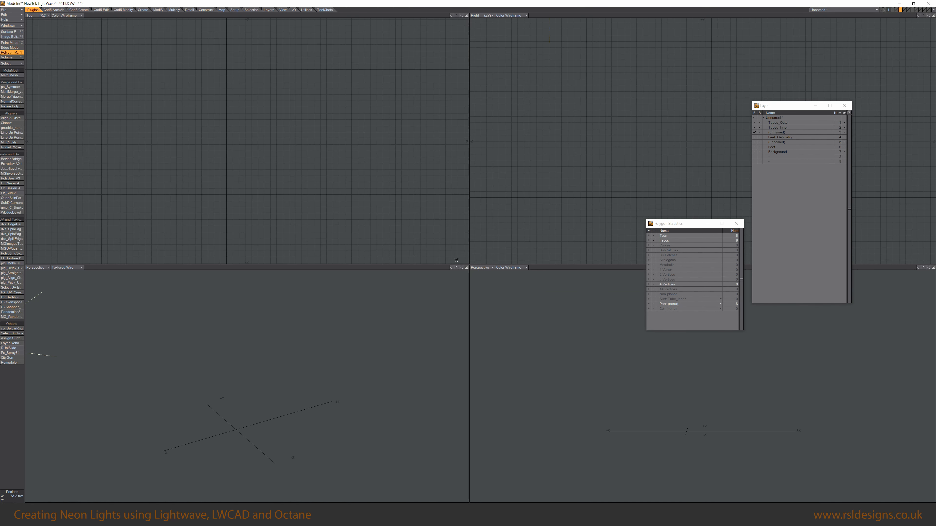
pyautogui.scroll(-5, 411, 175)
pyautogui.keyDown('alt'); pyautogui.moveTo(410, 171); pyautogui.dragTo(265, 189); pyautogui.keyUp('alt')
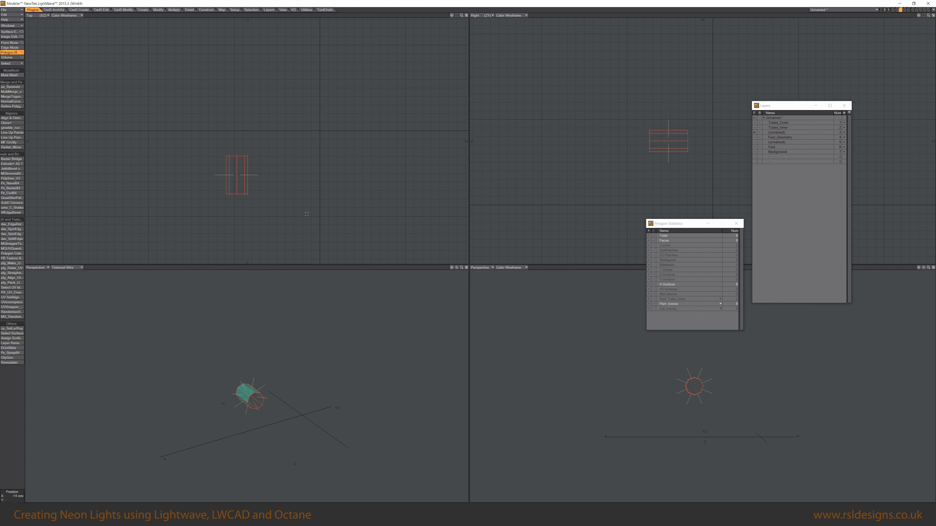
pyautogui.moveTo(257, 177); pyautogui.dragTo(320, 130)
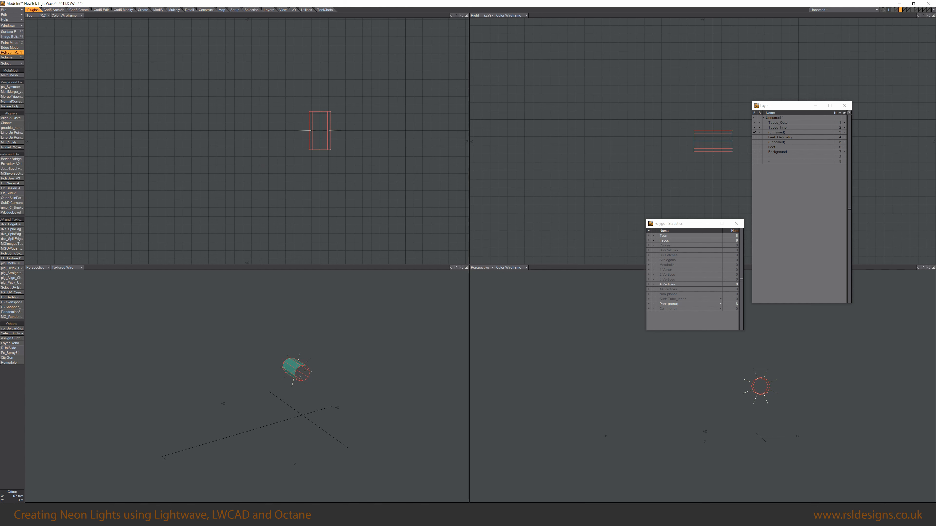
pyautogui.keyDown('alt'); pyautogui.moveTo(240, 370); pyautogui.dragTo(263, 375); pyautogui.keyUp('alt')
pyautogui.keyDown('alt'); pyautogui.moveTo(506, 310); pyautogui.dragTo(513, 332); pyautogui.keyUp('alt')
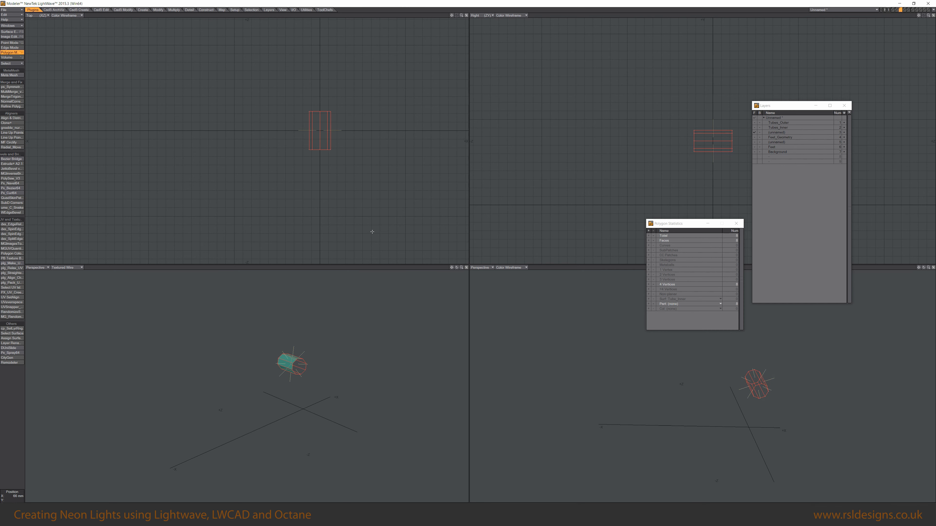
pyautogui.scroll(3, 315, 122)
pyautogui.keyDown('ctrl'); pyautogui.moveTo(331, 132); pyautogui.dragTo(331, 150); pyautogui.keyUp('ctrl')
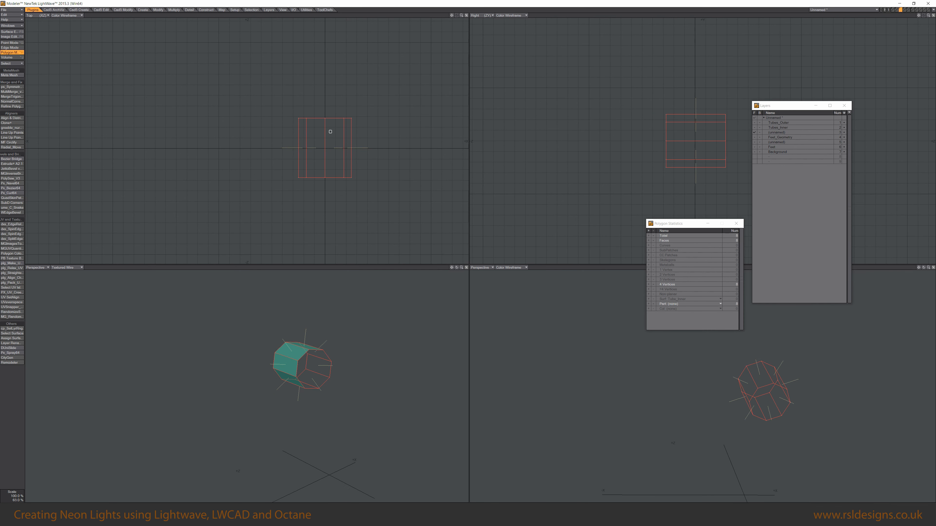
pyautogui.hotkey('ctrl', 'z')
# Thicken the tube section into a ring with wall thickness using the Thicken tool.
pyautogui.scroll(5, 305, 394)
pyautogui.keyDown('alt'); pyautogui.moveTo(304, 394); pyautogui.dragTo(312, 389); pyautogui.keyUp('alt')
pyautogui.keyDown('ctrl'); pyautogui.keyDown('shift'); pyautogui.click(356, 345); pyautogui.keyUp('shift'); pyautogui.keyUp('ctrl')
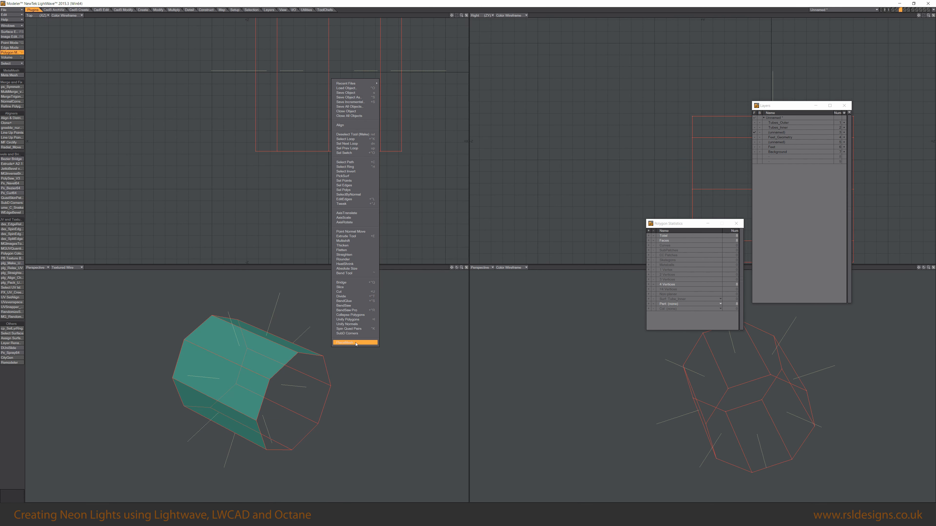
pyautogui.click(365, 246)
pyautogui.keyDown('alt'); pyautogui.moveTo(273, 343); pyautogui.dragTo(289, 336); pyautogui.keyUp('alt')
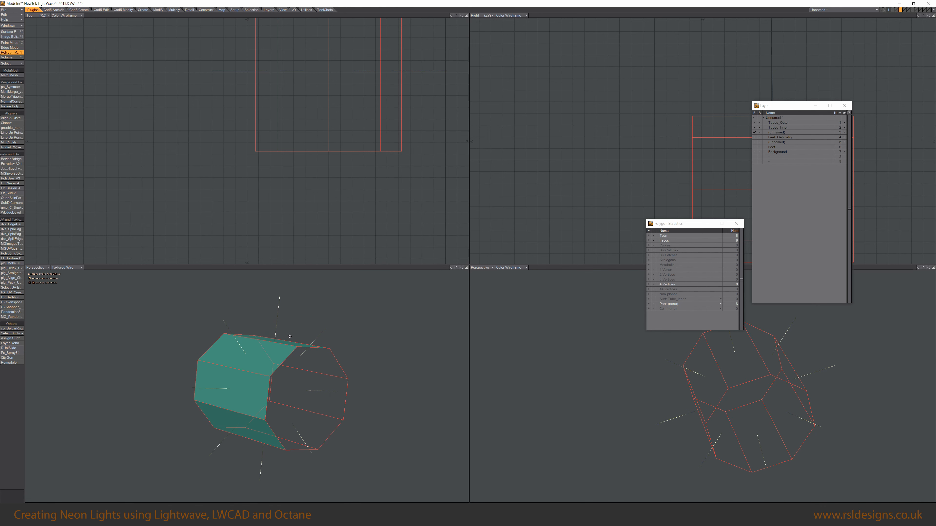
pyautogui.press('n')
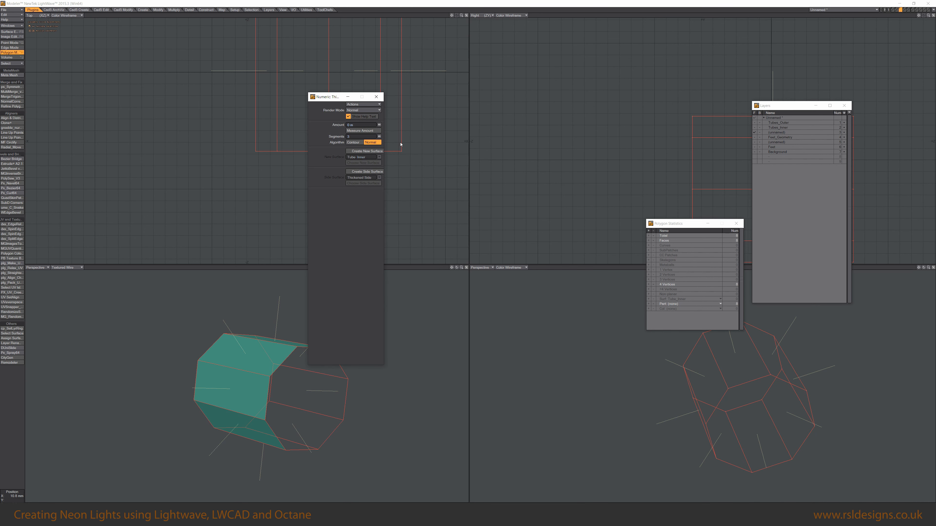
pyautogui.keyDown('alt'); pyautogui.moveTo(286, 370); pyautogui.dragTo(244, 378); pyautogui.keyUp('alt')
pyautogui.press('space')
pyautogui.press('/')
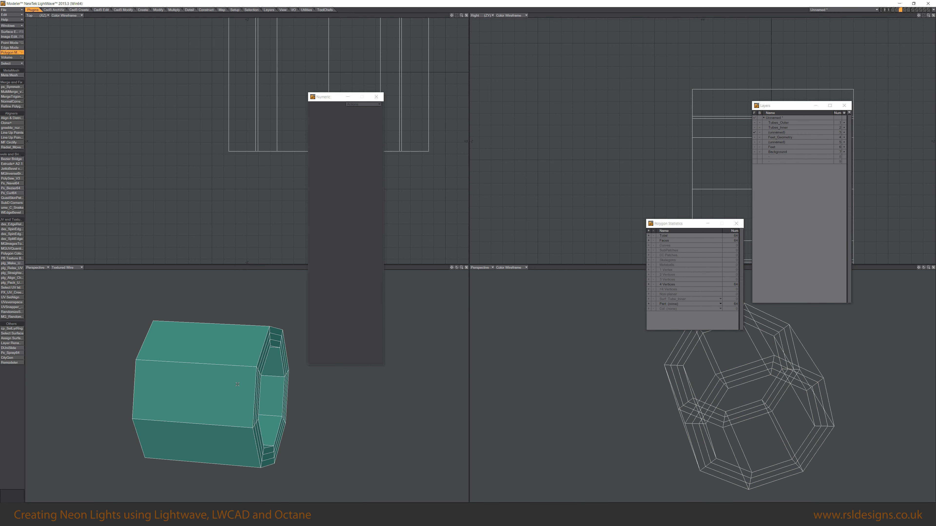
# Add edge loops around the thickened ring close to its edges.
pyautogui.hotkey('alt', 'c')
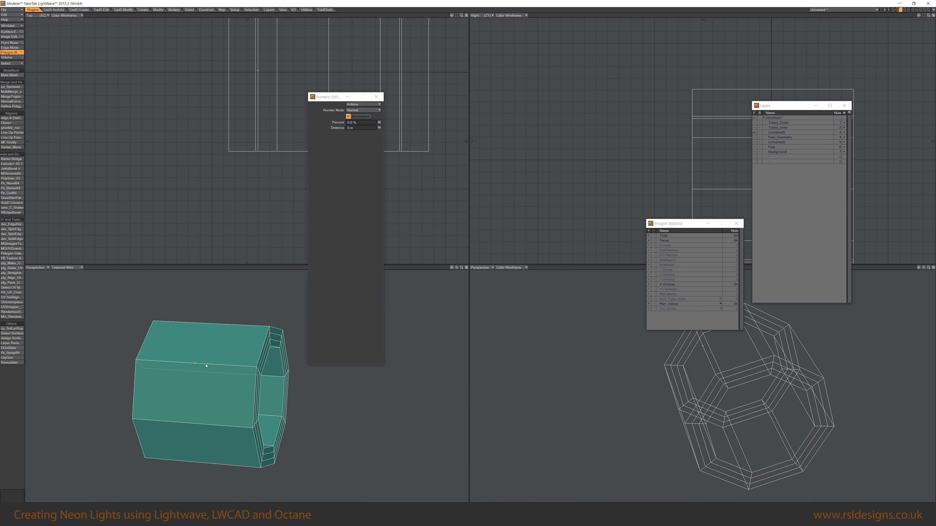
pyautogui.click(205, 364)
pyautogui.moveTo(200, 352); pyautogui.dragTo(154, 343)
pyautogui.click(202, 352)
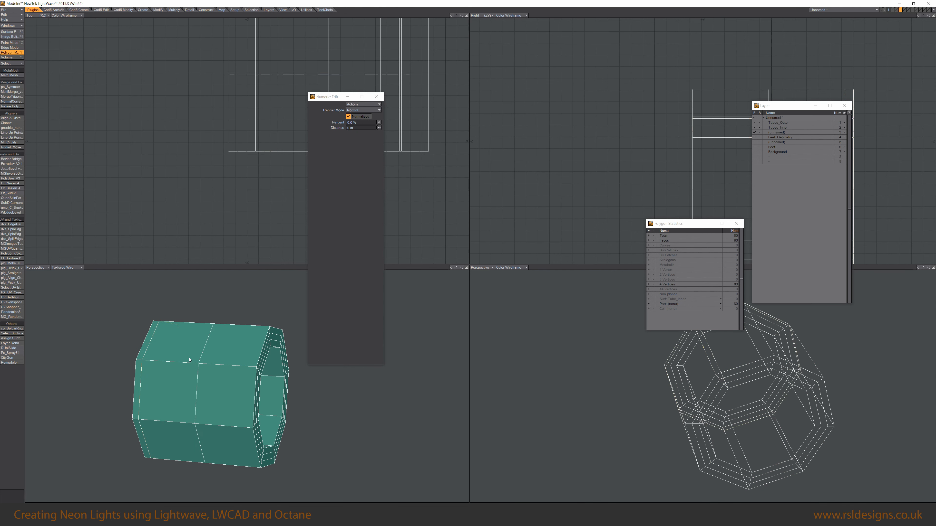
pyautogui.moveTo(203, 352); pyautogui.dragTo(160, 329)
pyautogui.keyDown('alt'); pyautogui.moveTo(190, 379); pyautogui.dragTo(286, 391); pyautogui.keyUp('alt')
pyautogui.moveTo(122, 413)
pyautogui.keyDown('alt'); pyautogui.keyDown('shift'); pyautogui.mouseDown()
pyautogui.moveTo(111, 424)
pyautogui.moveTo(195, 374)
pyautogui.moveTo(173, 401)
pyautogui.mouseUp(); pyautogui.keyUp('shift'); pyautogui.keyUp('alt')
pyautogui.press('space')
# Add support loops with Band Saw Pro and view the ring in subpatch mode.
pyautogui.hotkey('ctrl', 'b')
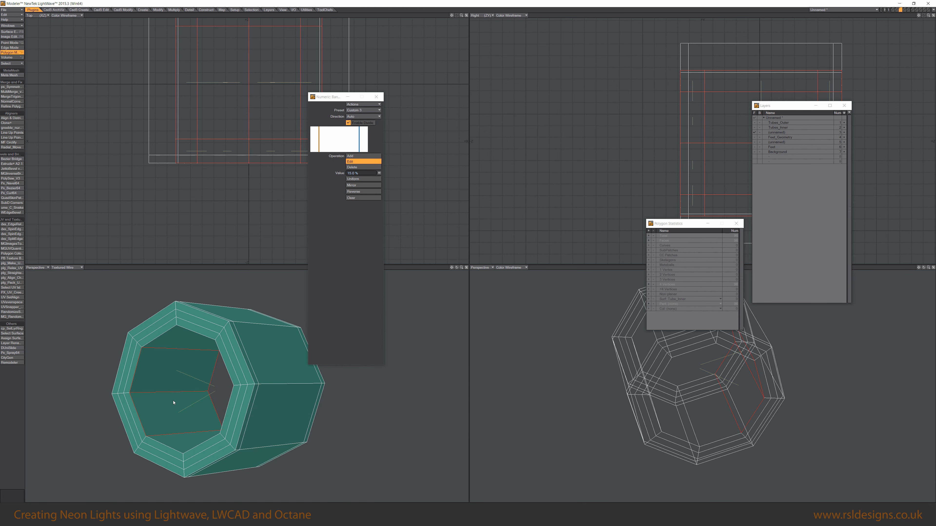
pyautogui.press('space')
pyautogui.press('space')
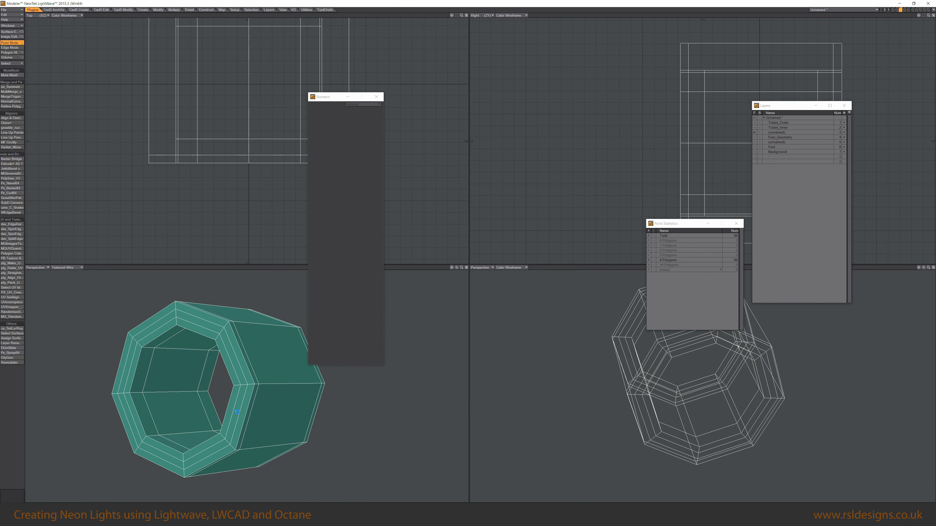
pyautogui.press('Tab')
pyautogui.keyDown('alt'); pyautogui.moveTo(238, 412); pyautogui.dragTo(258, 383); pyautogui.keyUp('alt')
pyautogui.press('space')
pyautogui.press('space')
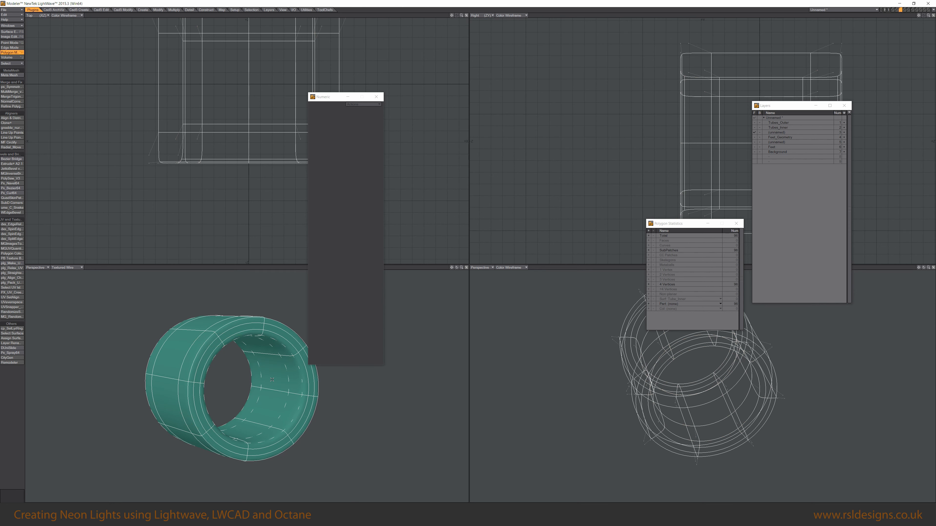
# Select the ring's inner polygon loop, expand the selection, and apply Thicken to it.
pyautogui.press('Tab')
pyautogui.moveTo(274, 377); pyautogui.dragTo(270, 403)
pyautogui.press('l')
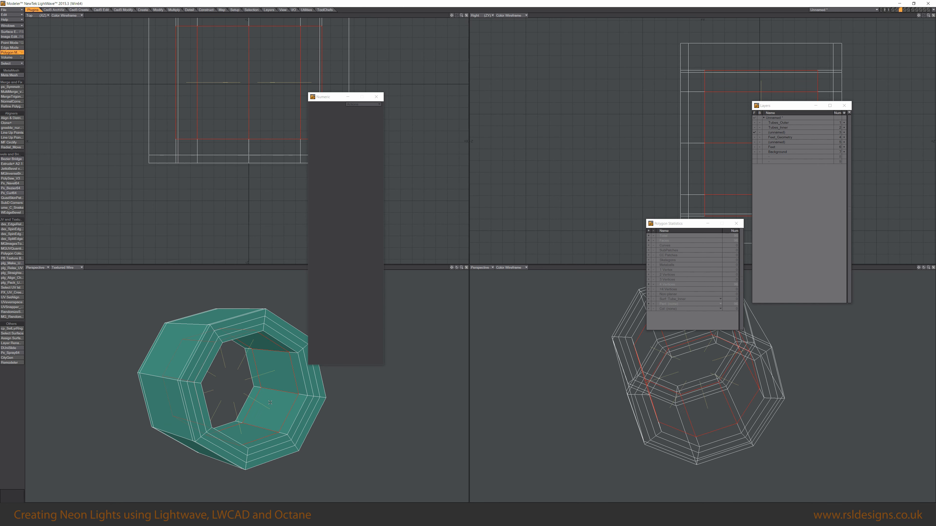
pyautogui.hotkey('shift', ']')
pyautogui.hotkey('shift', ']')
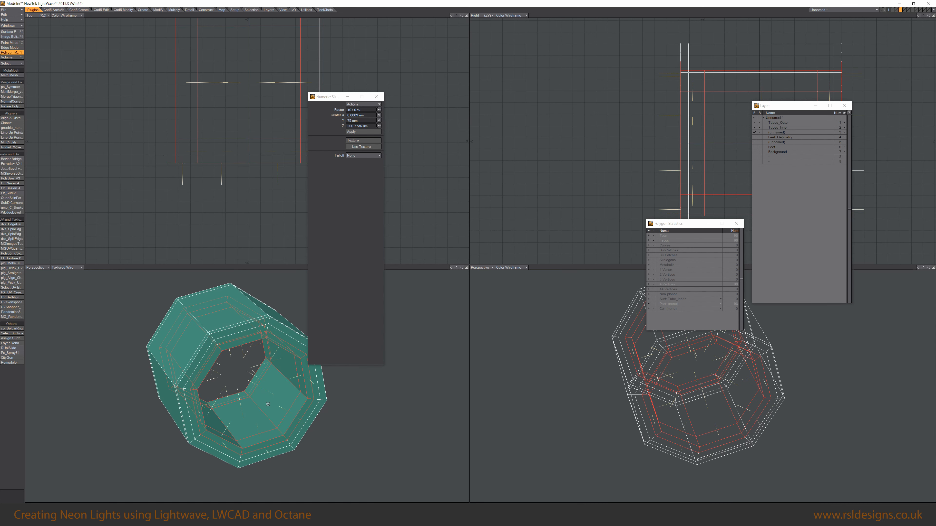
pyautogui.keyDown('ctrl'); pyautogui.keyDown('shift'); pyautogui.rightClick(272, 366); pyautogui.keyUp('shift'); pyautogui.keyUp('ctrl')
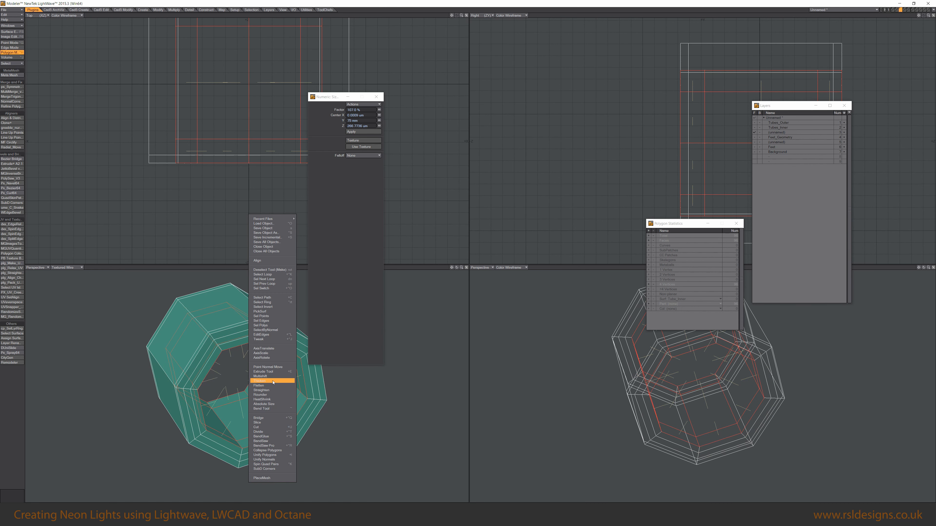
pyautogui.click(273, 367)
pyautogui.moveTo(273, 368); pyautogui.dragTo(218, 383)
pyautogui.press('space')
pyautogui.press('space')
pyautogui.press('Tab')
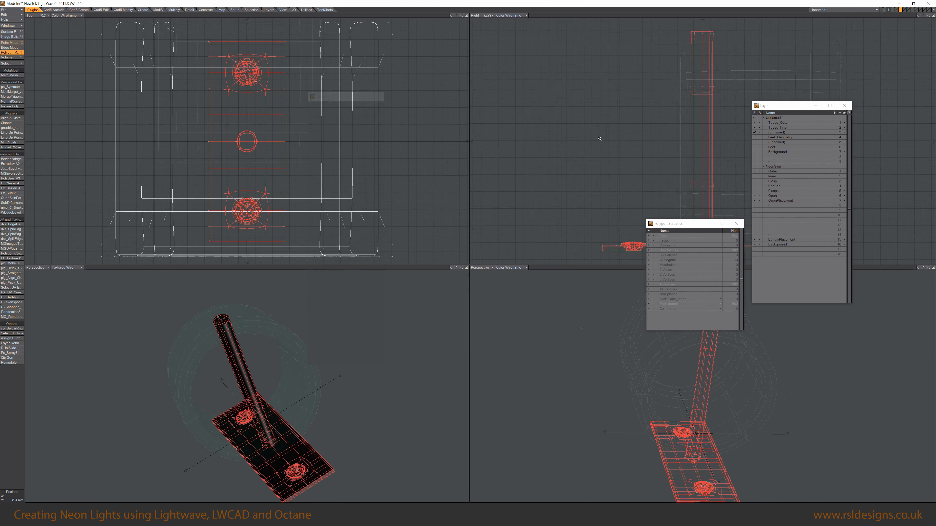
# Move the mounting bracket beneath the ring and apply Rest On Ground to it.
pyautogui.keyDown('ctrl'); pyautogui.keyDown('alt'); pyautogui.moveTo(600, 139); pyautogui.dragTo(577, 138); pyautogui.keyUp('alt'); pyautogui.keyUp('ctrl')
pyautogui.keyDown('alt'); pyautogui.moveTo(221, 350); pyautogui.dragTo(280, 414); pyautogui.keyUp('alt')
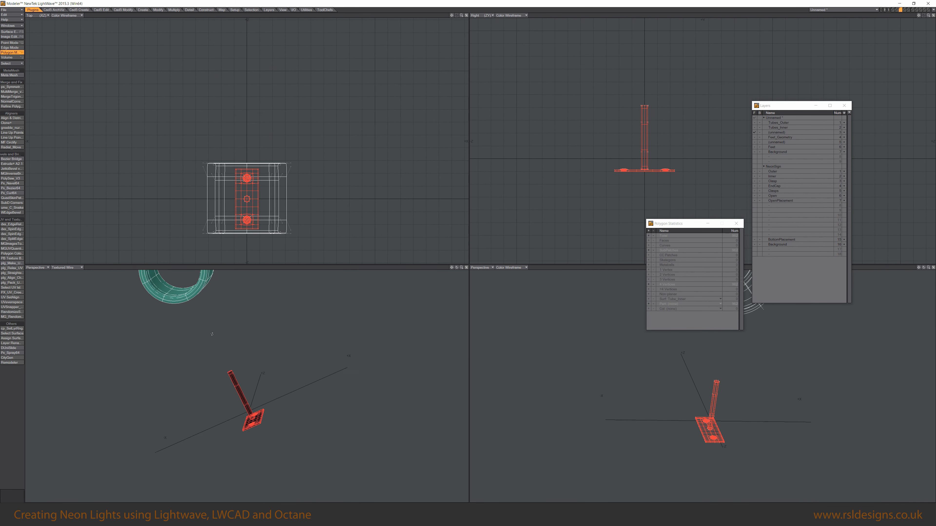
pyautogui.scroll(-2, 233, 402)
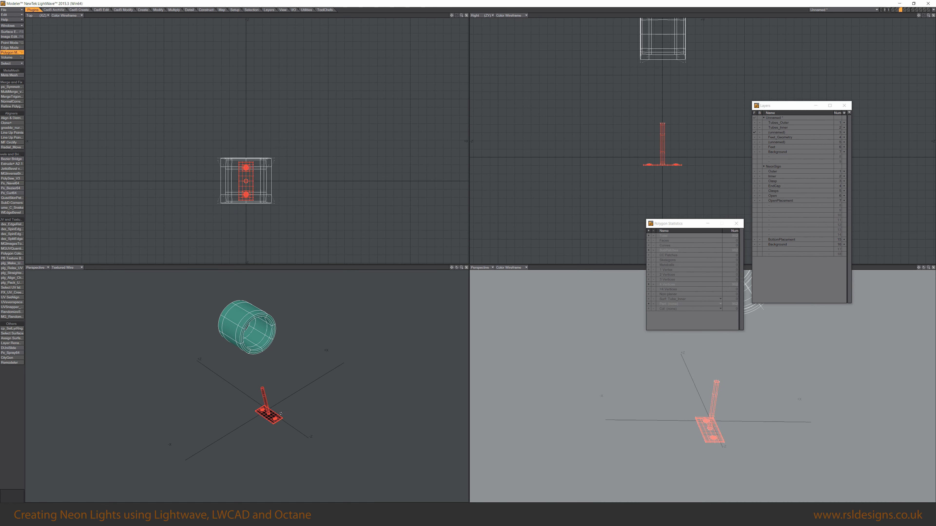
pyautogui.moveTo(273, 188); pyautogui.dragTo(321, 189)
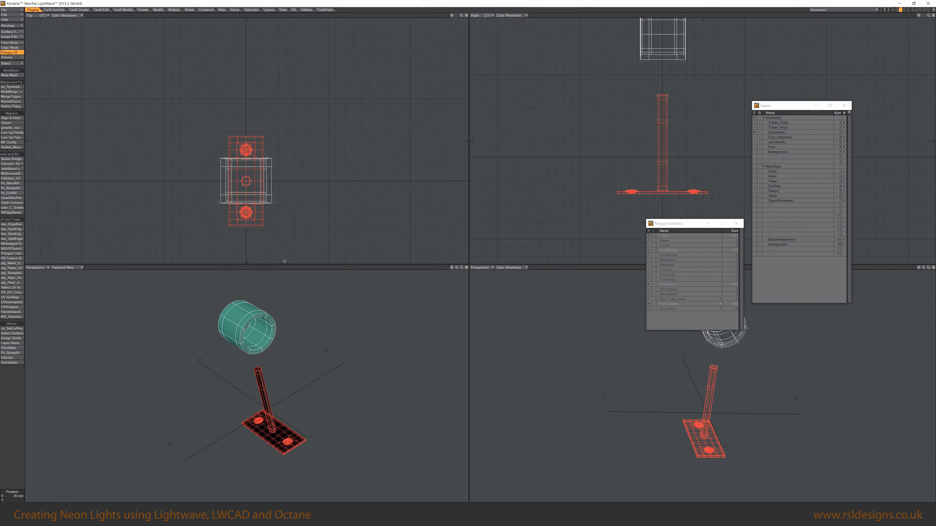
pyautogui.moveTo(658, 192); pyautogui.dragTo(658, 154)
pyautogui.press('F3')
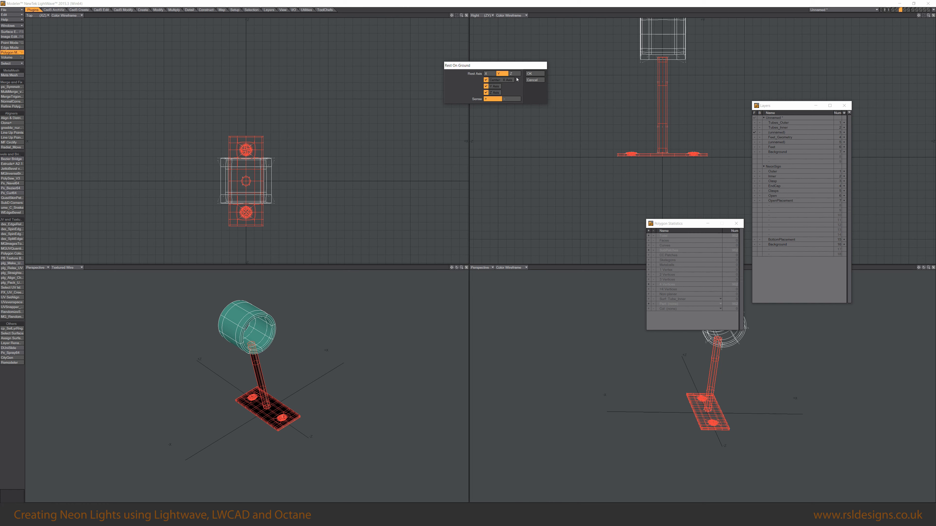
pyautogui.click(531, 74)
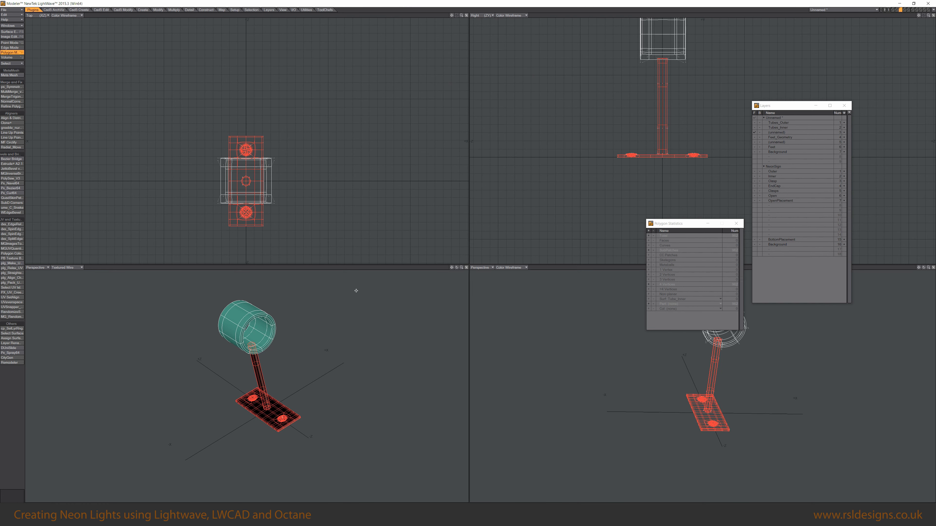
# Inspect the bracket's base plate and the screws in its holes close up.
pyautogui.hotkey('shift', 'a')
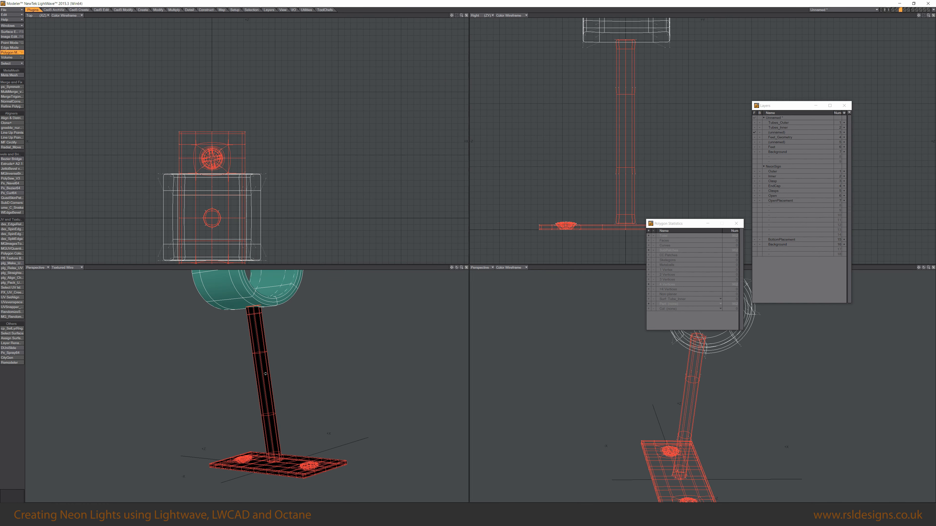
pyautogui.press('/')
pyautogui.keyDown('alt'); pyautogui.moveTo(273, 328); pyautogui.dragTo(265, 338); pyautogui.keyUp('alt')
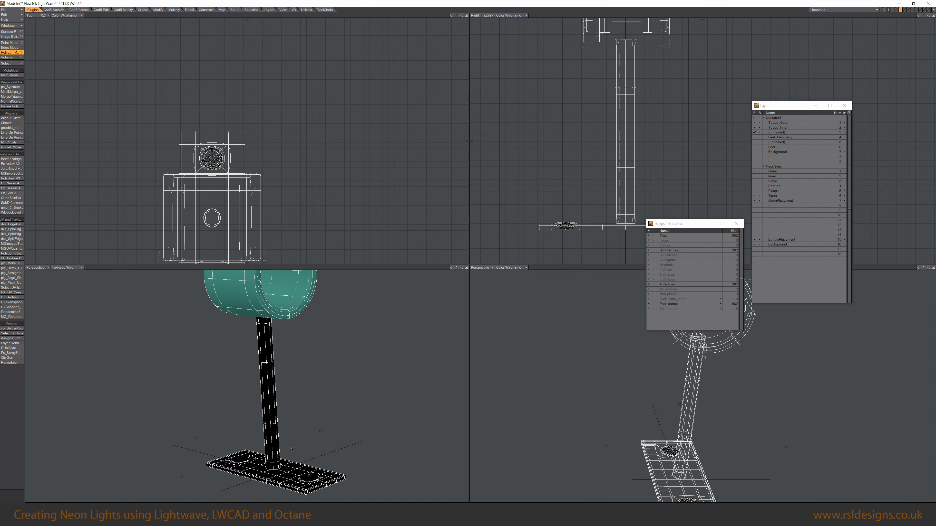
pyautogui.keyDown('alt'); pyautogui.moveTo(292, 450); pyautogui.dragTo(295, 391); pyautogui.keyUp('alt')
pyautogui.scroll(2, 307, 411)
pyautogui.click(249, 370)
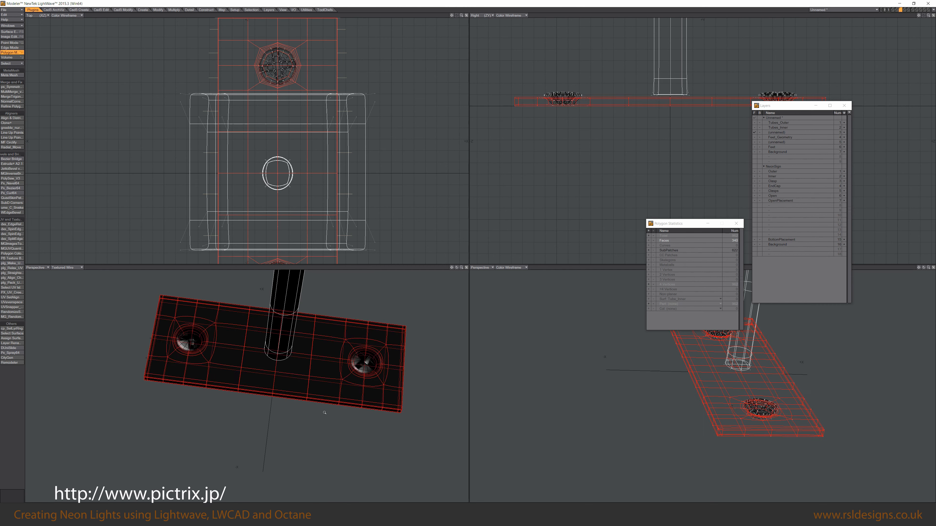
pyautogui.press('/')
pyautogui.keyDown('alt'); pyautogui.moveTo(226, 370); pyautogui.dragTo(171, 364); pyautogui.keyUp('alt')
pyautogui.scroll(2, 229, 368)
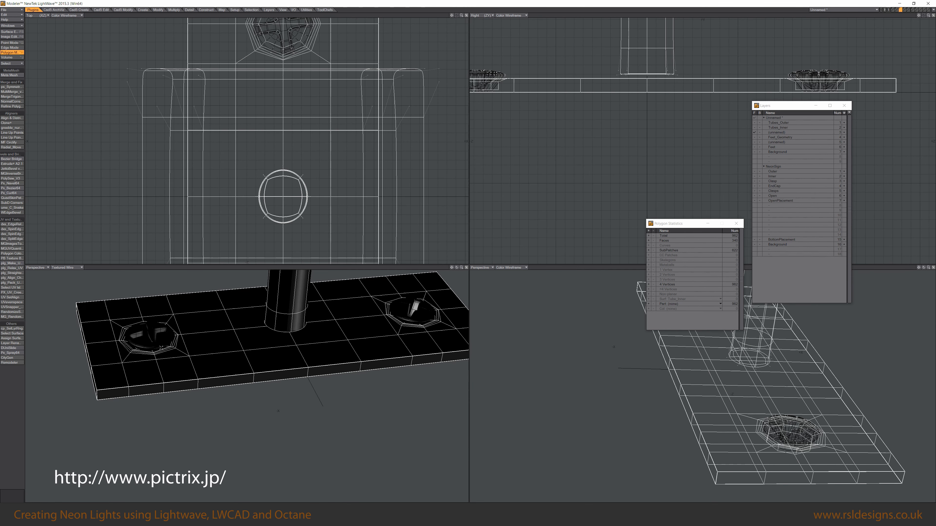
pyautogui.click(220, 365)
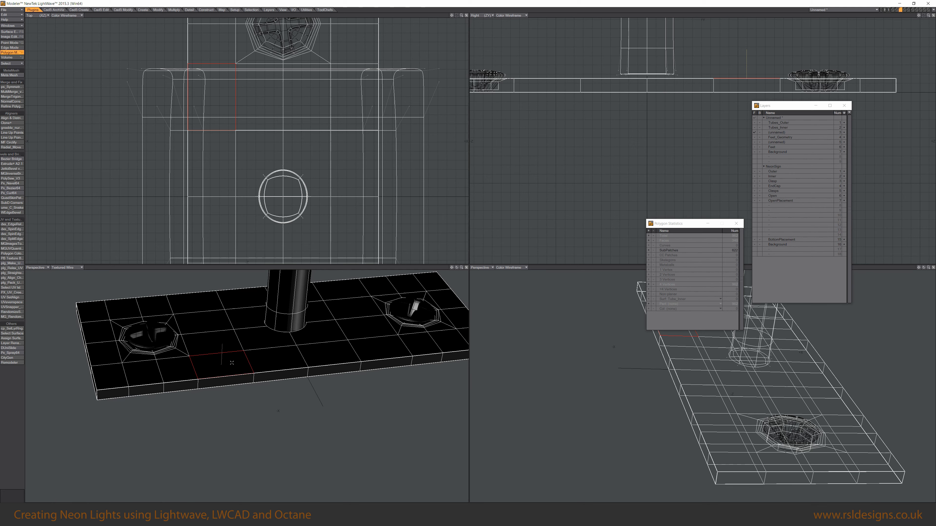
pyautogui.keyDown('alt'); pyautogui.moveTo(220, 365); pyautogui.dragTo(233, 376); pyautogui.keyUp('alt')
# Select the screws in the bracket's base plate and remove them from the layer.
pyautogui.press('/')
pyautogui.click(150, 368)
pyautogui.press(']')
pyautogui.hotkey('shift', 'a')
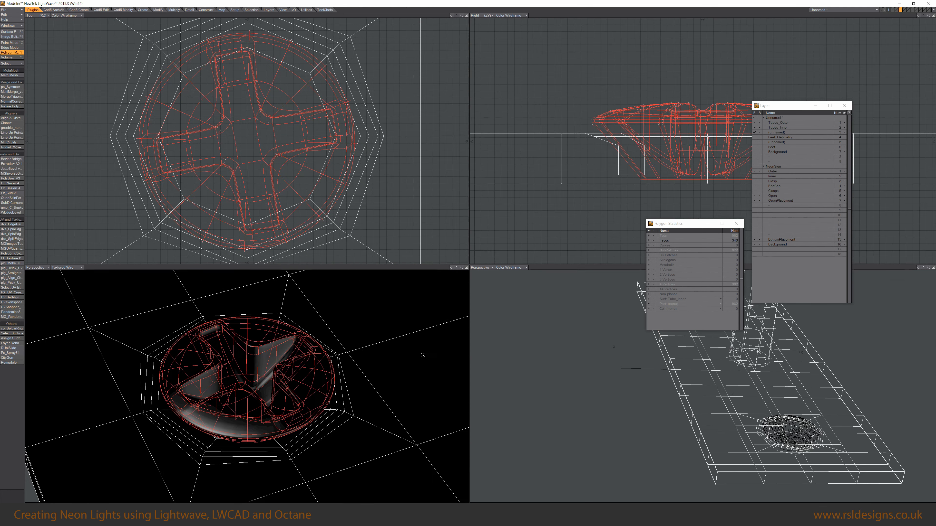
pyautogui.press('KP_0')
pyautogui.hotkey('shift', 'a')
pyautogui.keyDown('alt'); pyautogui.moveTo(383, 337); pyautogui.dragTo(424, 372); pyautogui.keyUp('alt')
pyautogui.hotkey('ctrl', 'g')
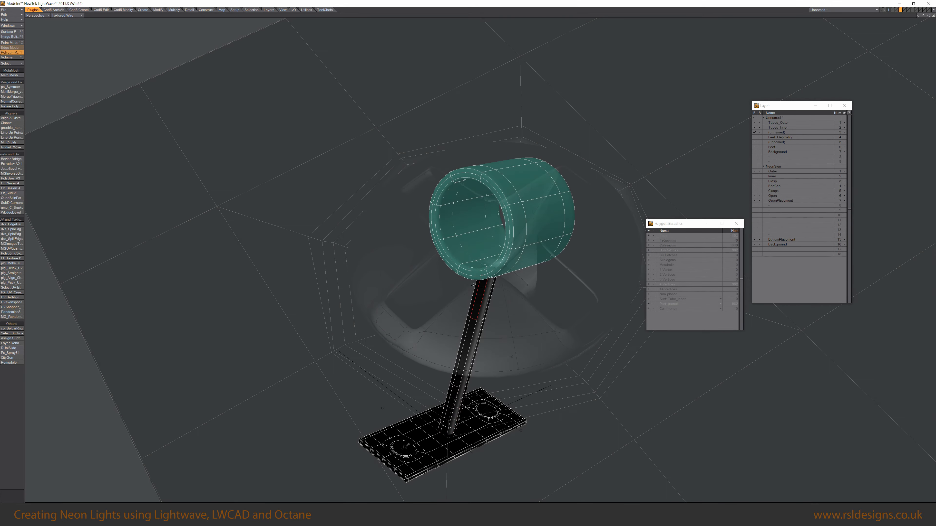
# Select the whole mounting bracket and assign it a new surface.
pyautogui.click(426, 441)
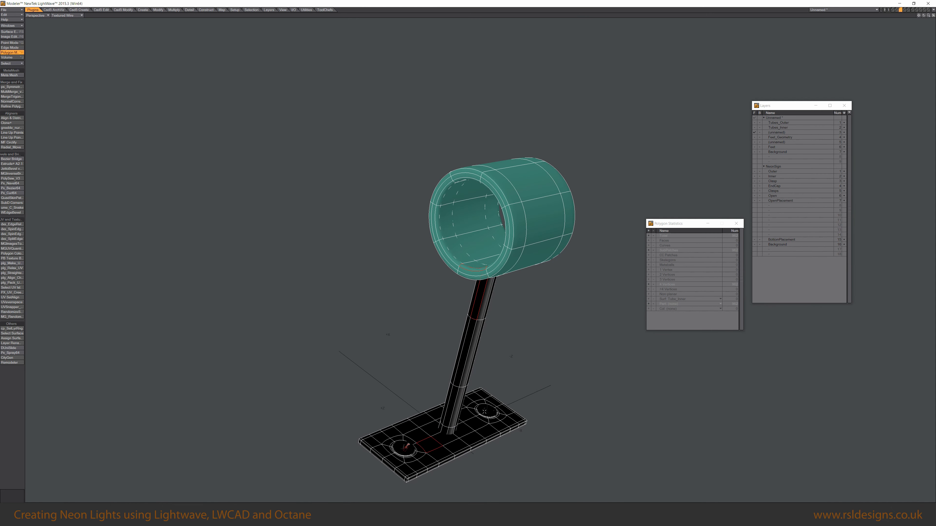
pyautogui.press(']')
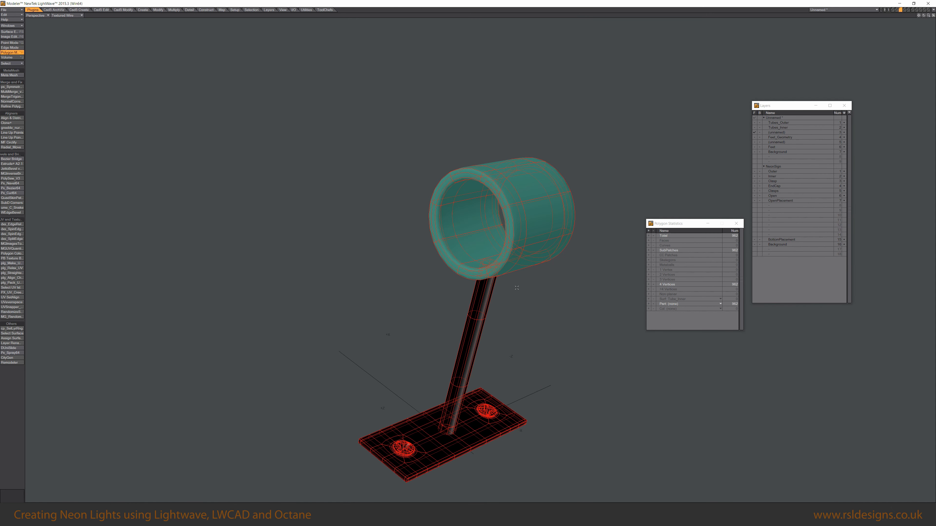
pyautogui.press('q')
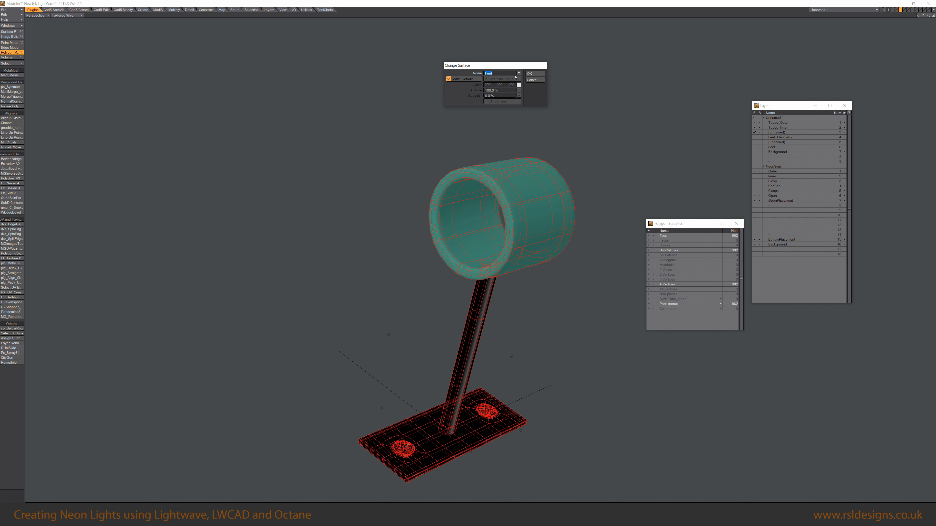
pyautogui.write('cL')
pyautogui.press('BackSpace')
pyautogui.press('BackSpace')
pyautogui.press('BackSpace')
pyautogui.write('C')
pyautogui.keyDown('alt'); pyautogui.moveTo(508, 305); pyautogui.dragTo(518, 265); pyautogui.keyUp('alt')
pyautogui.hotkey('ctrl', 'g')
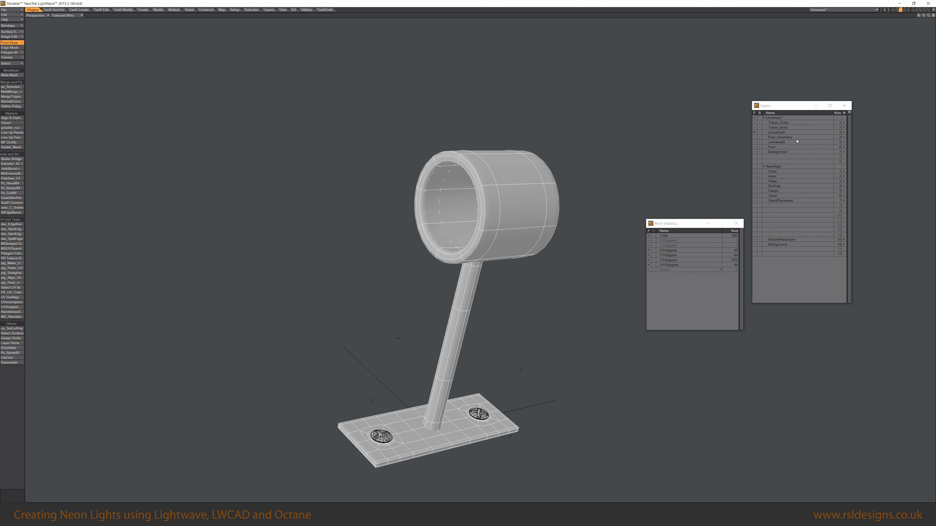
# Show the neon tube layer as background behind the bracket and switch to the four-view layout.
pyautogui.keyDown('shift'); pyautogui.click(755, 122); pyautogui.keyUp('shift')
pyautogui.keyDown('ctrl'); pyautogui.keyDown('alt'); pyautogui.moveTo(569, 160); pyautogui.dragTo(495, 264); pyautogui.keyUp('alt'); pyautogui.keyUp('ctrl')
pyautogui.keyDown('alt'); pyautogui.moveTo(495, 263); pyautogui.dragTo(492, 217); pyautogui.keyUp('alt')
pyautogui.click(759, 123)
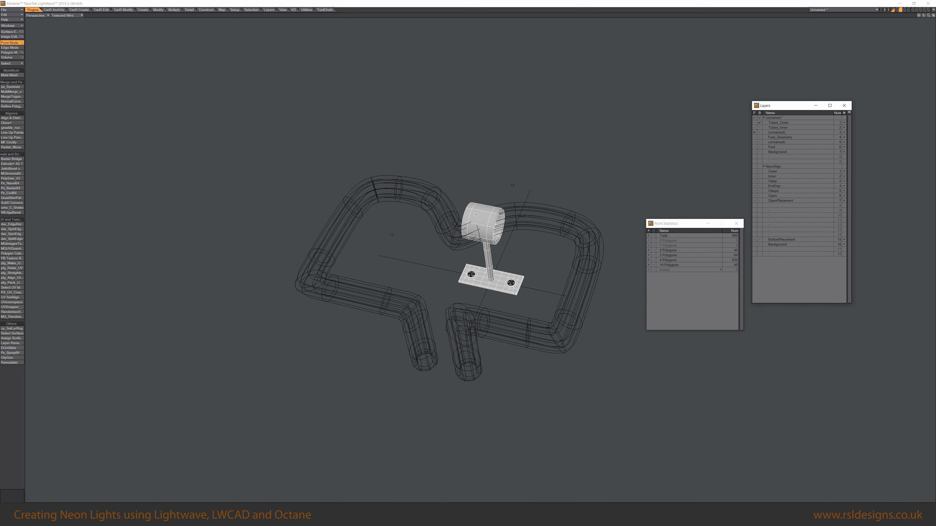
pyautogui.press('KP_0')
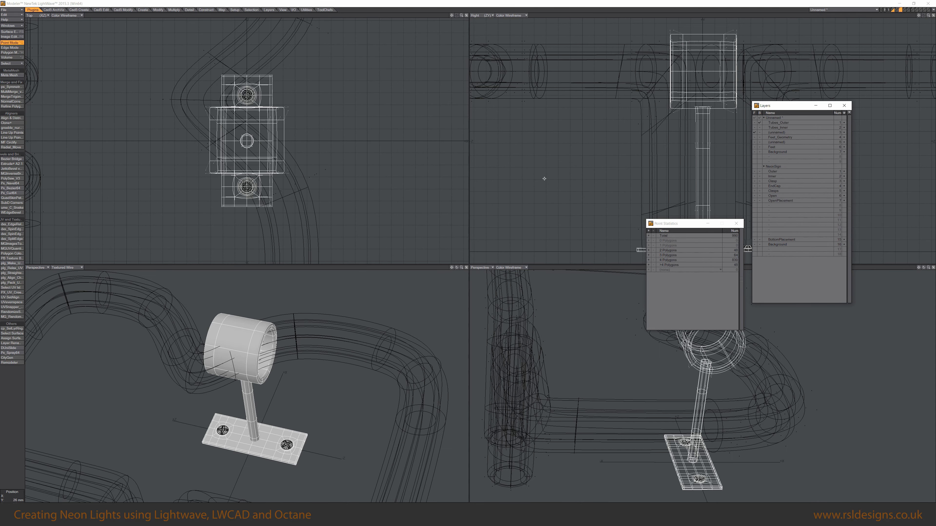
# Select the bracket's ring and rotate it so it lines up with the tube.
pyautogui.scroll(-3, 309, 153)
pyautogui.moveTo(308, 154); pyautogui.dragTo(257, 255)
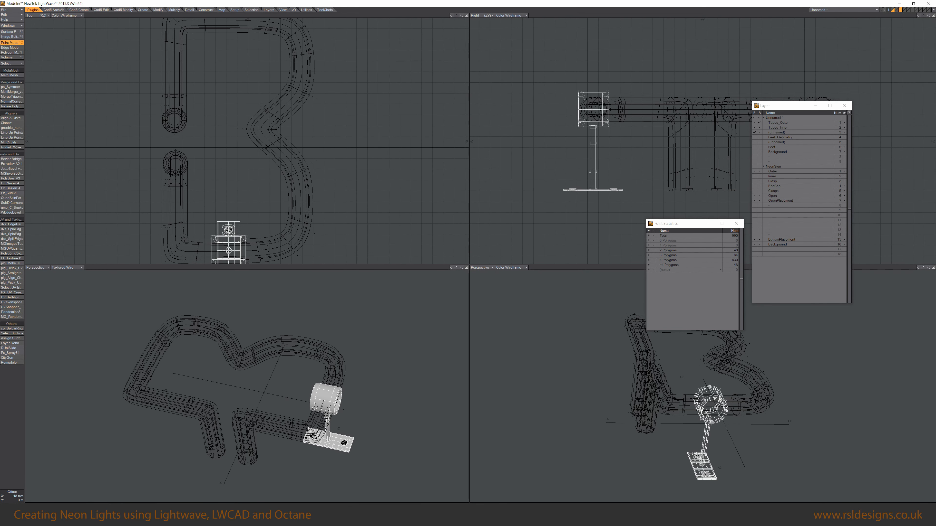
pyautogui.keyDown('alt'); pyautogui.moveTo(415, 349); pyautogui.dragTo(379, 365); pyautogui.keyUp('alt')
pyautogui.keyDown('alt'); pyautogui.moveTo(254, 256); pyautogui.dragTo(259, 170); pyautogui.keyUp('alt')
pyautogui.keyDown('ctrl'); pyautogui.keyDown('alt'); pyautogui.moveTo(260, 170); pyautogui.dragTo(274, 171); pyautogui.keyUp('alt'); pyautogui.keyUp('ctrl')
pyautogui.moveTo(243, 371)
pyautogui.keyDown('alt'); pyautogui.mouseDown()
pyautogui.moveTo(255, 369)
pyautogui.moveTo(231, 372)
pyautogui.mouseUp(); pyautogui.keyUp('alt')
pyautogui.press('space')
pyautogui.press('space')
pyautogui.press('/')
pyautogui.click(234, 373)
pyautogui.press(']')
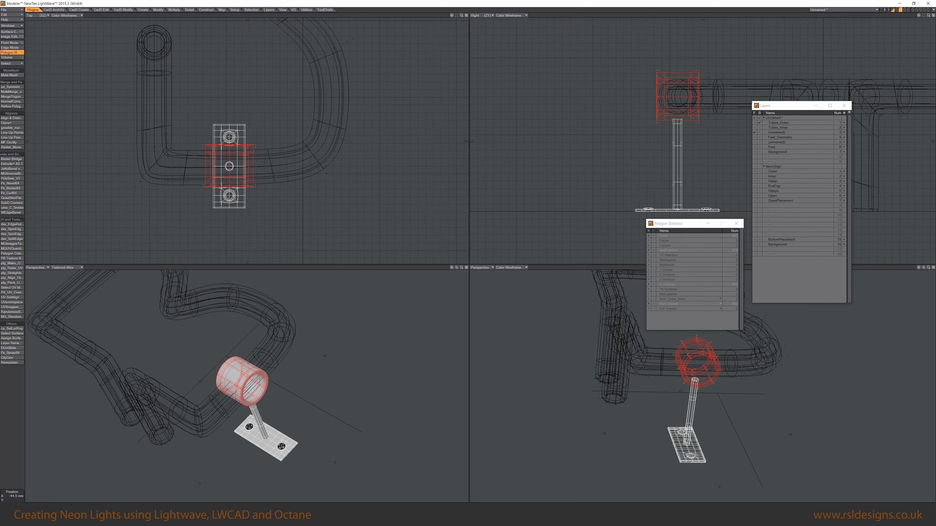
pyautogui.press('r')
pyautogui.keyDown('alt'); pyautogui.moveTo(250, 355); pyautogui.dragTo(276, 411); pyautogui.keyUp('alt')
pyautogui.scroll(2, 278, 370)
pyautogui.press('/')
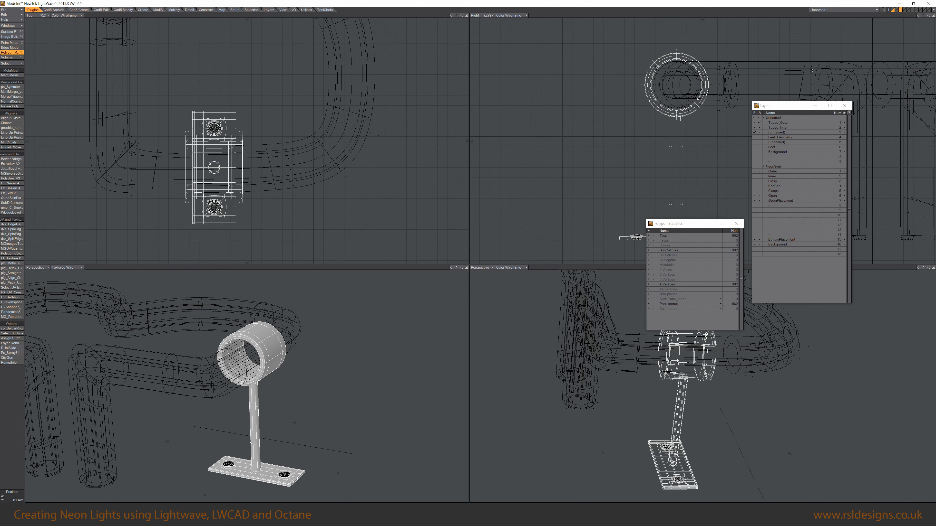
# Inspect how the ring fits around the neon tube close up.
pyautogui.keyDown('shift'); pyautogui.click(754, 123); pyautogui.keyUp('shift')
pyautogui.scroll(4, 243, 346)
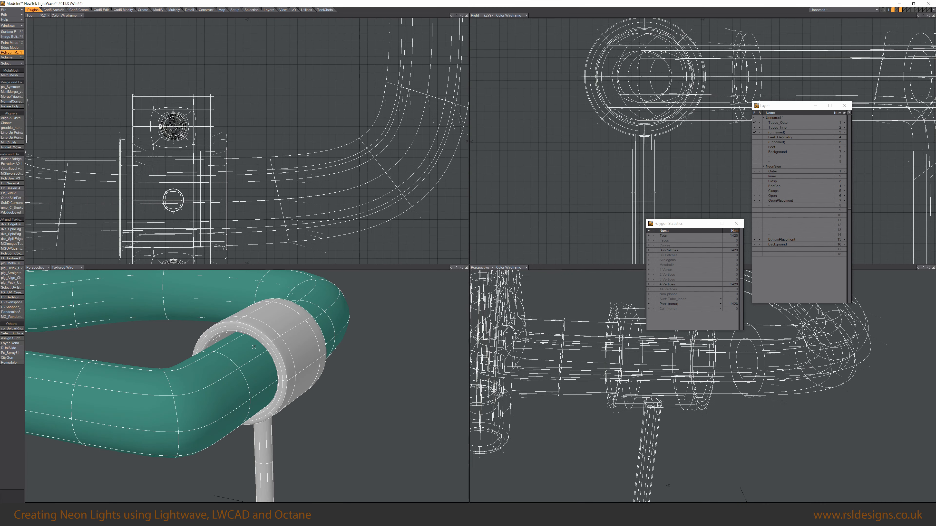
pyautogui.click(243, 346)
pyautogui.hotkey('shift', 'a')
pyautogui.keyDown('alt'); pyautogui.moveTo(243, 346); pyautogui.dragTo(273, 392); pyautogui.keyUp('alt')
pyautogui.scroll(-4, 221, 409)
pyautogui.scroll(-5, 279, 451)
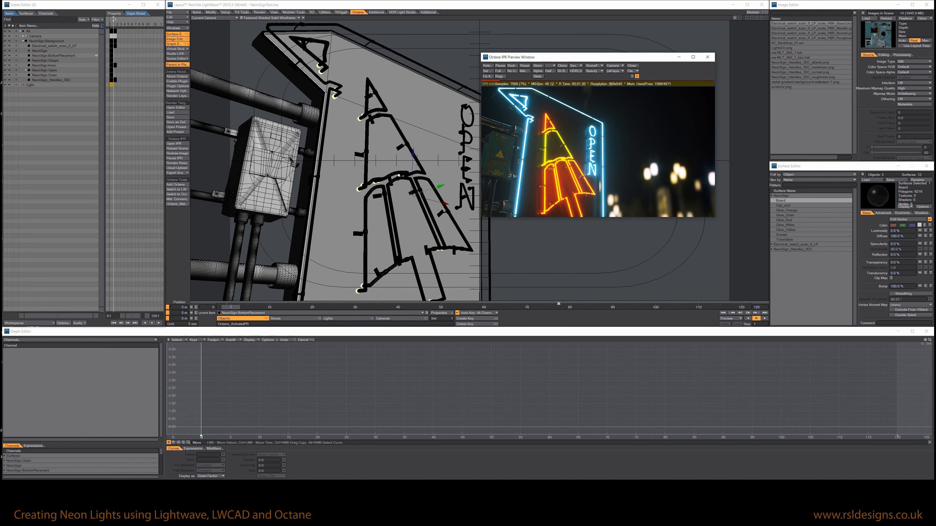
# Open the Octane render target node graph and examine the thin-lens camera settings.
pyautogui.click(179, 108)
pyautogui.moveTo(324, 302); pyautogui.dragTo(488, 254)
pyautogui.moveTo(506, 303); pyautogui.dragTo(489, 319, button='middle')
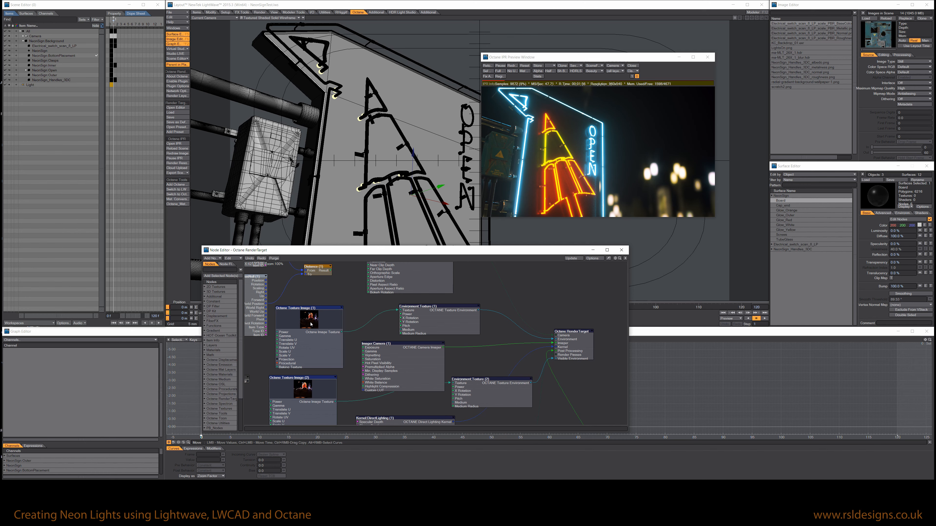
pyautogui.moveTo(292, 400); pyautogui.dragTo(326, 423)
pyautogui.moveTo(498, 398); pyautogui.dragTo(470, 401)
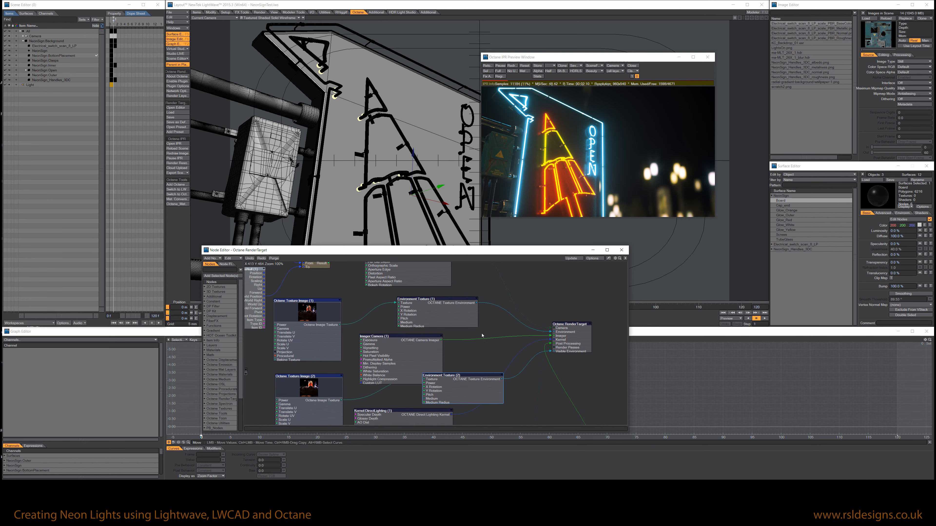
pyautogui.scroll(5, 479, 346)
pyautogui.moveTo(472, 335); pyautogui.dragTo(476, 322, button='middle')
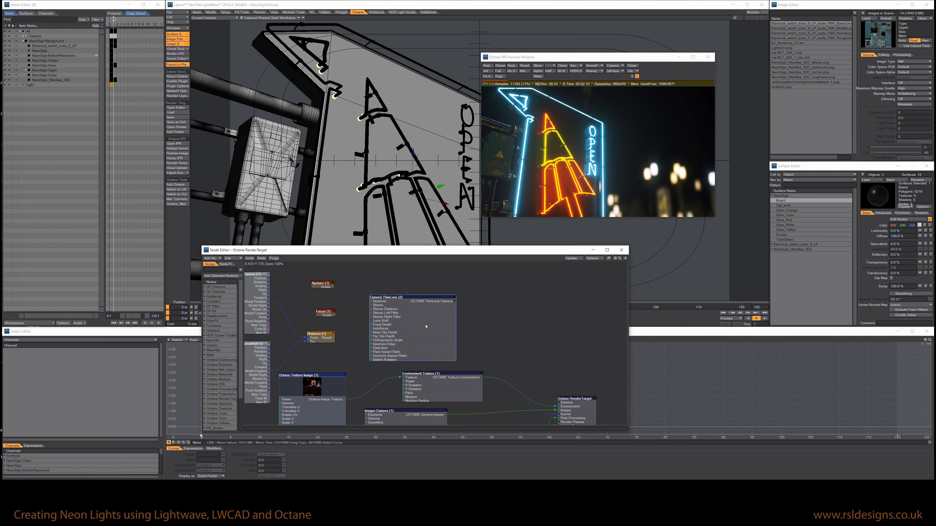
pyautogui.doubleClick(408, 322)
pyautogui.moveTo(507, 361); pyautogui.dragTo(317, 278)
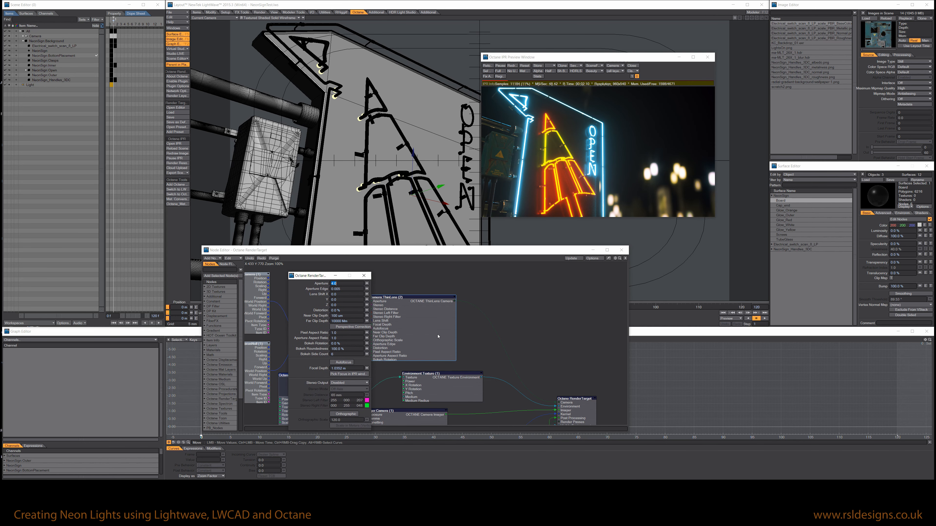
pyautogui.click(363, 276)
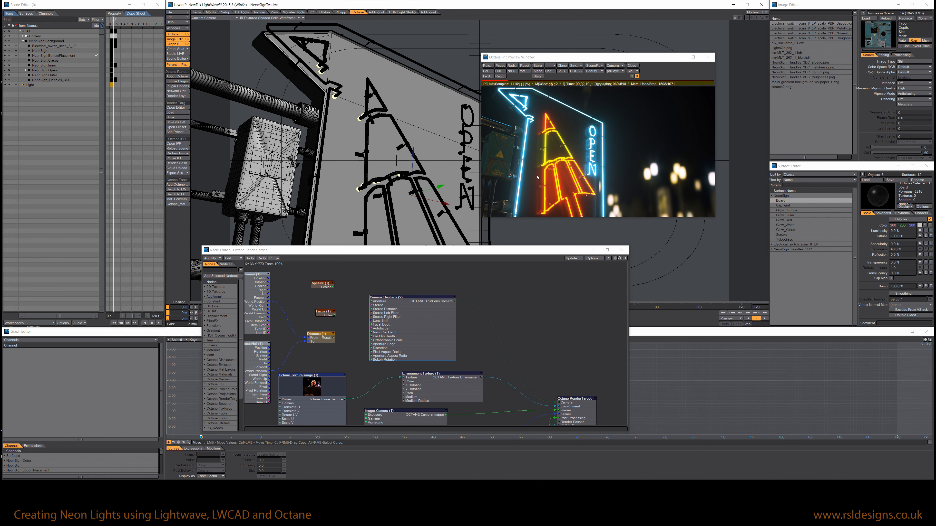
# Examine the render parameters and post-processing node settings, then close the node editor.
pyautogui.keyDown('alt'); pyautogui.moveTo(500, 405); pyautogui.dragTo(440, 324); pyautogui.keyUp('alt')
pyautogui.click(438, 321)
pyautogui.doubleClick(447, 372)
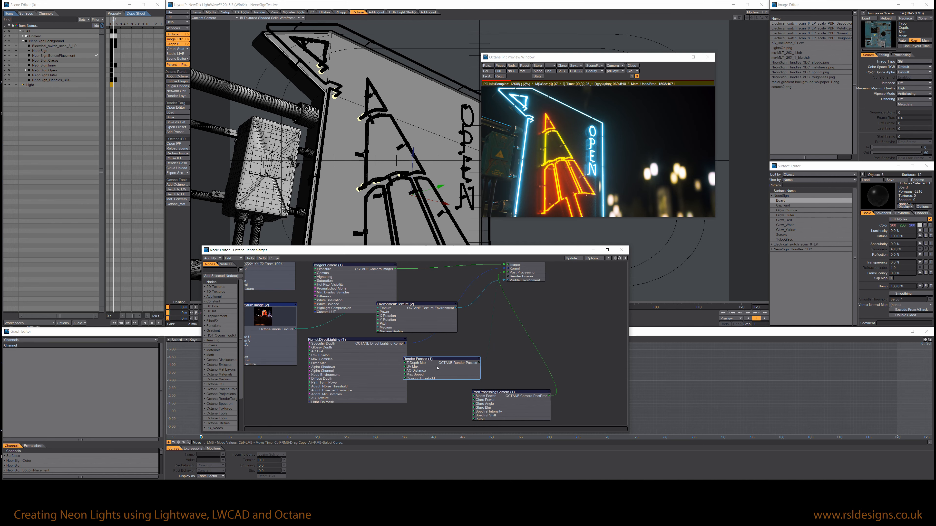
pyautogui.click(364, 276)
pyautogui.doubleClick(509, 401)
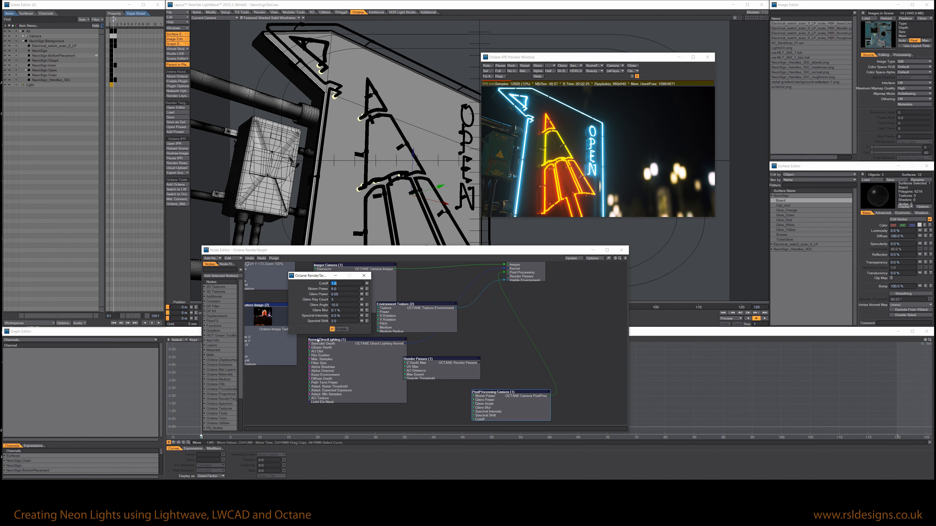
pyautogui.click(363, 275)
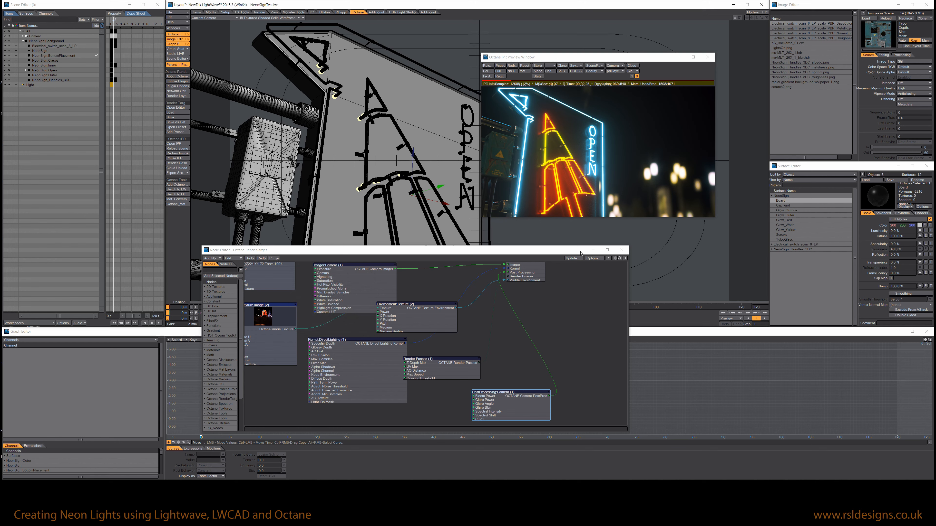
pyautogui.click(596, 252)
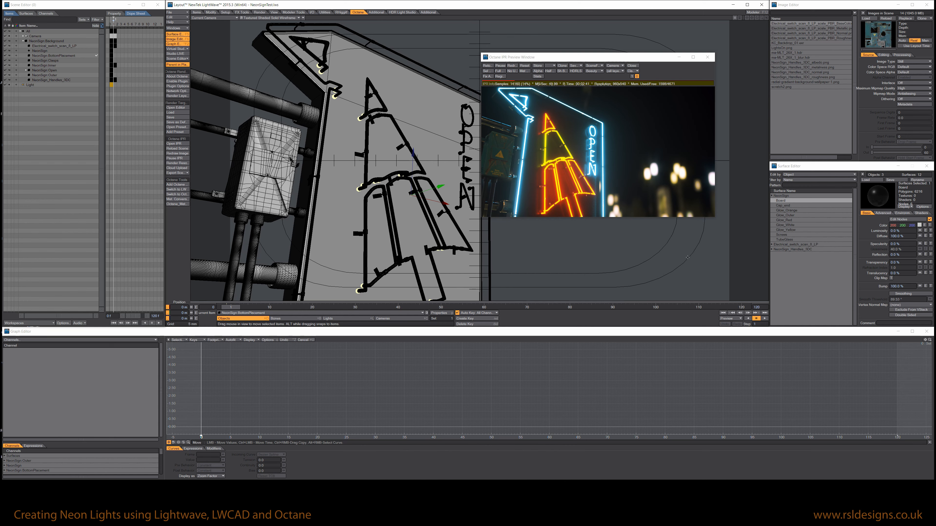
# Open the nodes of the Glow_White surface and examine the texture emission settings.
pyautogui.click(784, 225)
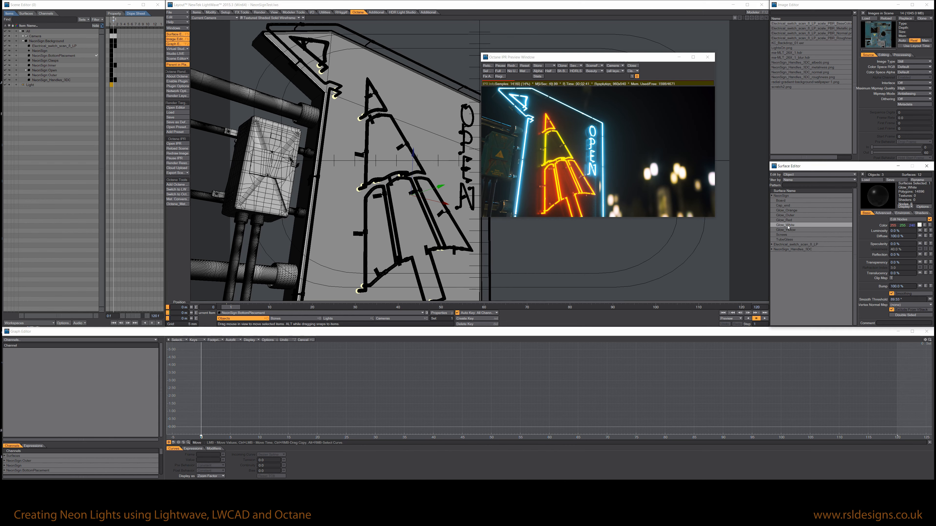
pyautogui.click(898, 219)
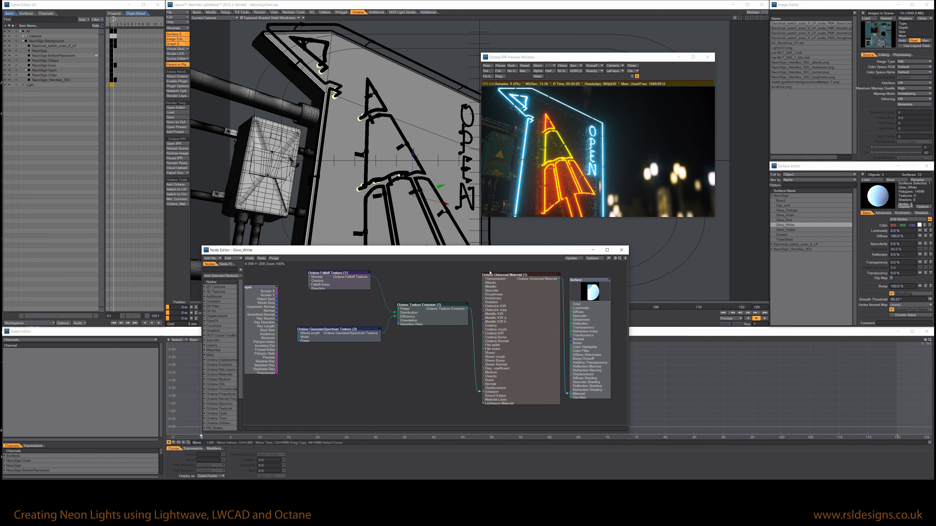
pyautogui.moveTo(487, 253); pyautogui.dragTo(549, 262)
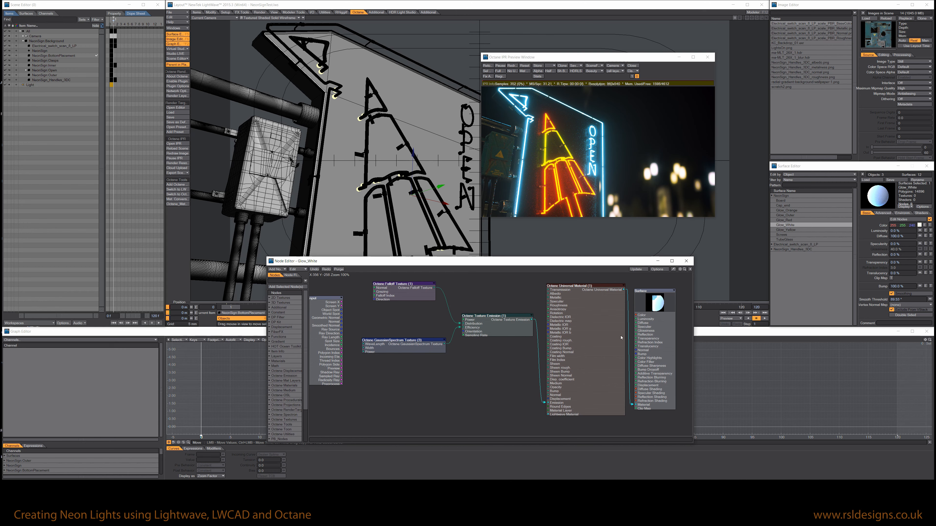
pyautogui.click(583, 353)
pyautogui.click(492, 324)
pyautogui.doubleClick(492, 322)
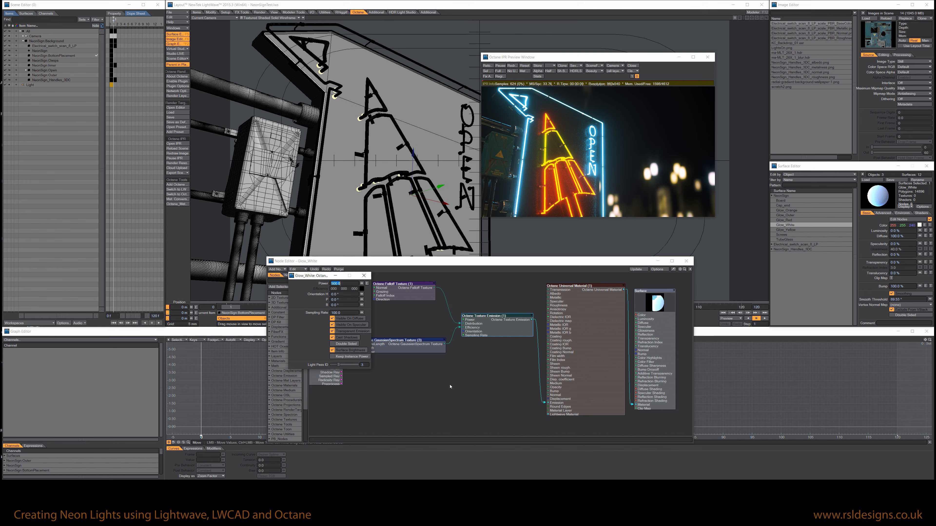
pyautogui.moveTo(312, 277); pyautogui.dragTo(569, 223)
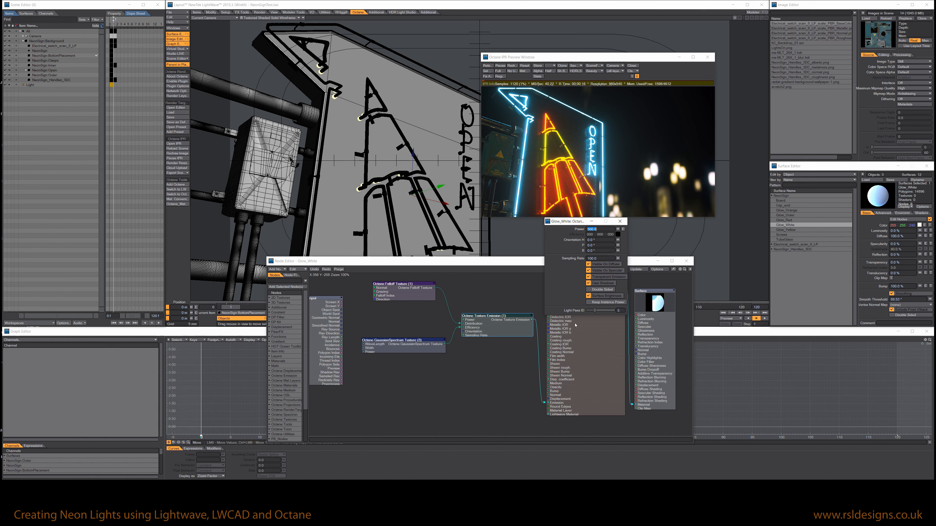
pyautogui.click(621, 220)
# Examine the Gaussian Spectrum and Falloff texture nodes of the Glow_White material.
pyautogui.moveTo(474, 329); pyautogui.dragTo(471, 325)
pyautogui.doubleClick(387, 343)
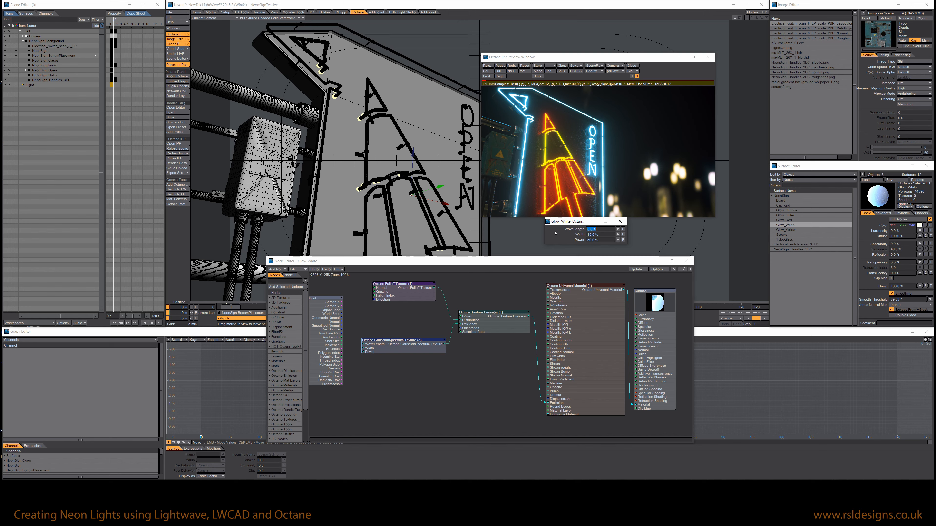
pyautogui.moveTo(564, 223); pyautogui.dragTo(516, 223)
pyautogui.click(393, 284)
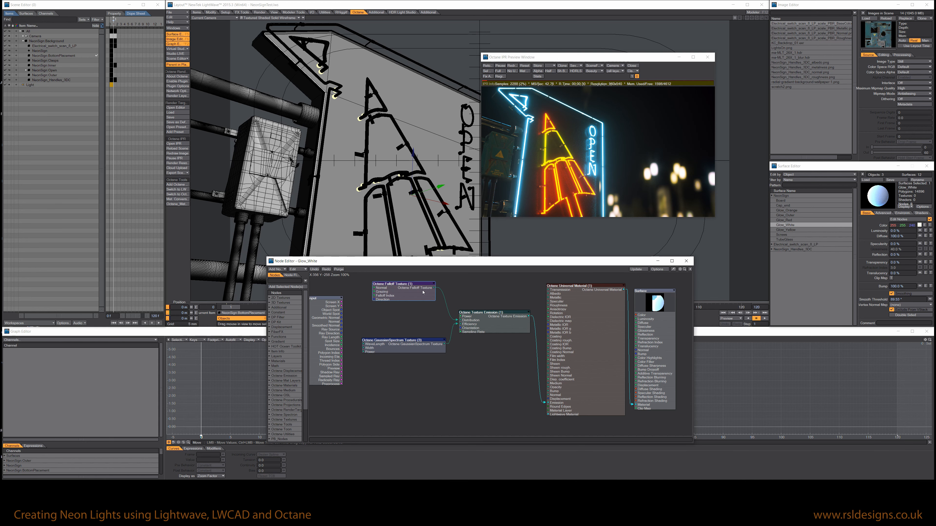
pyautogui.moveTo(522, 224); pyautogui.dragTo(389, 217)
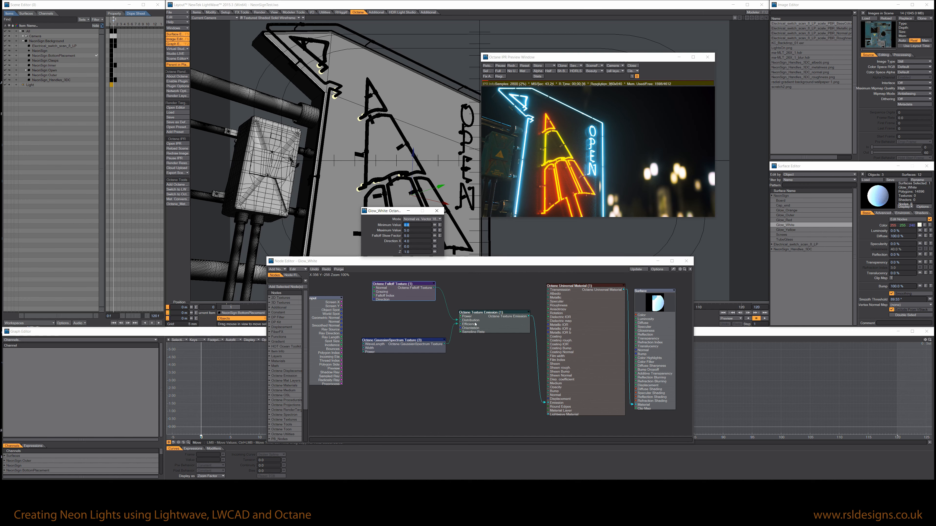
pyautogui.moveTo(414, 297); pyautogui.dragTo(408, 302)
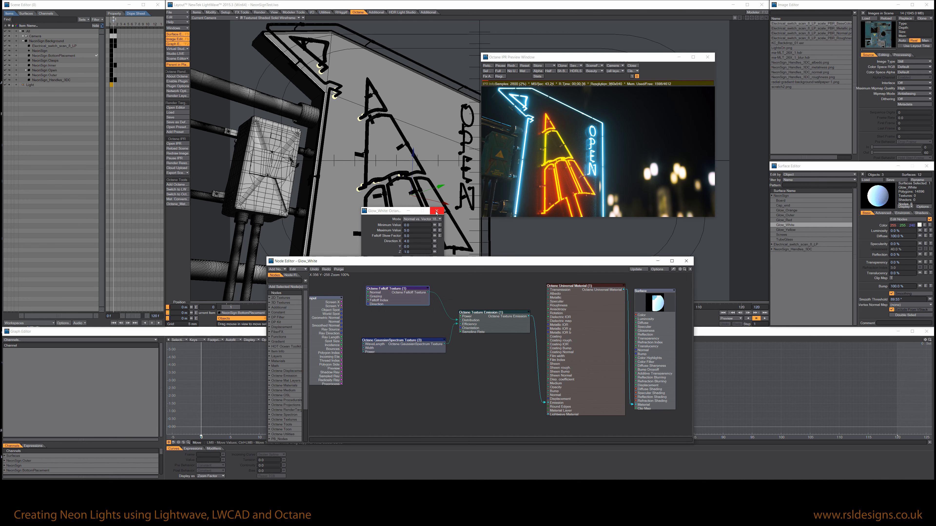
pyautogui.click(437, 211)
# Set the Gaussian Spectrum's wavelength to 15% and its width to 5%.
pyautogui.doubleClick(402, 341)
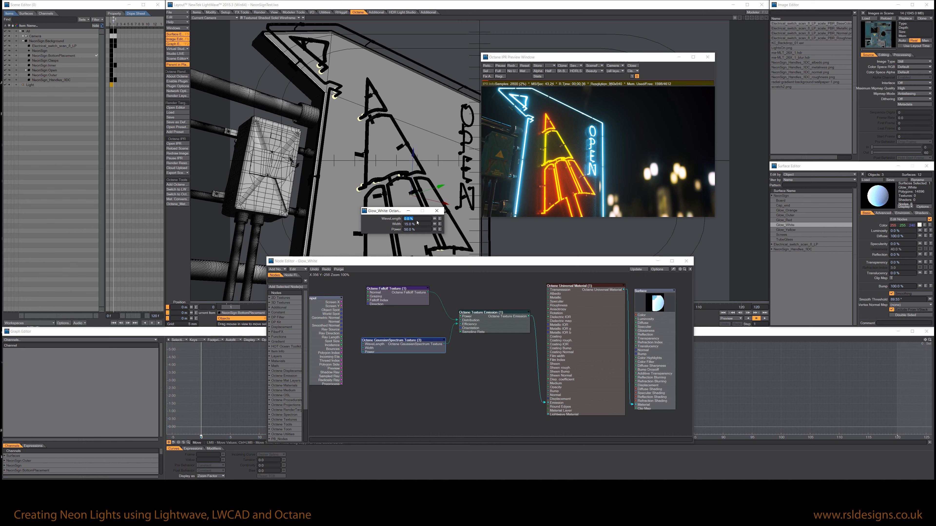
pyautogui.write('15')
pyautogui.press('Tab')
pyautogui.hotkey('shift', 'Tab')
pyautogui.press('Tab')
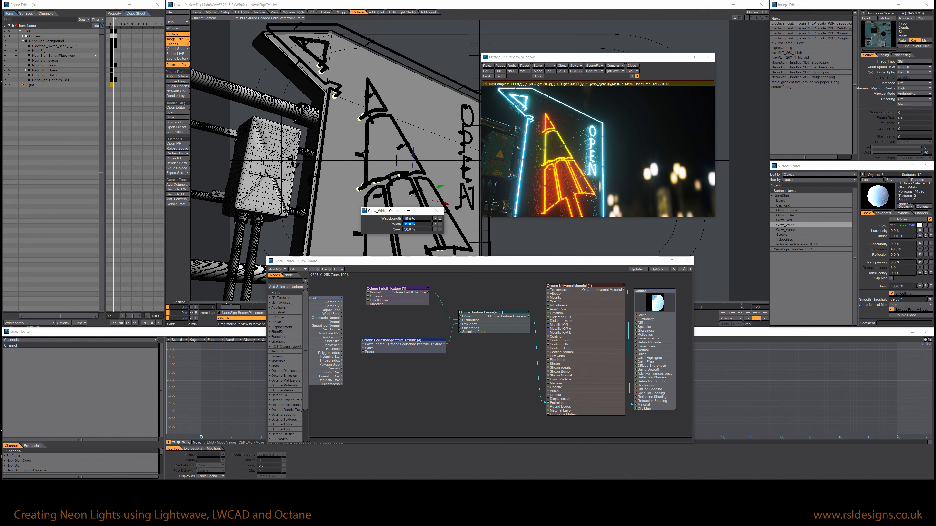
pyautogui.write('5')
pyautogui.press('Return')
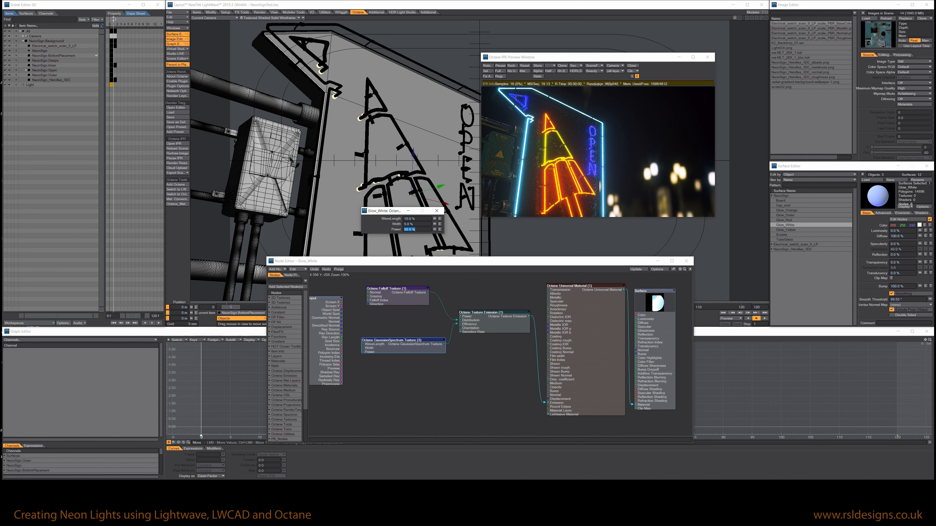
# Try Gaussian Spectrum wavelengths of 50% and 60%, settling on 75%.
pyautogui.hotkey('shift', 'Tab')
pyautogui.write('50')
pyautogui.press('Tab')
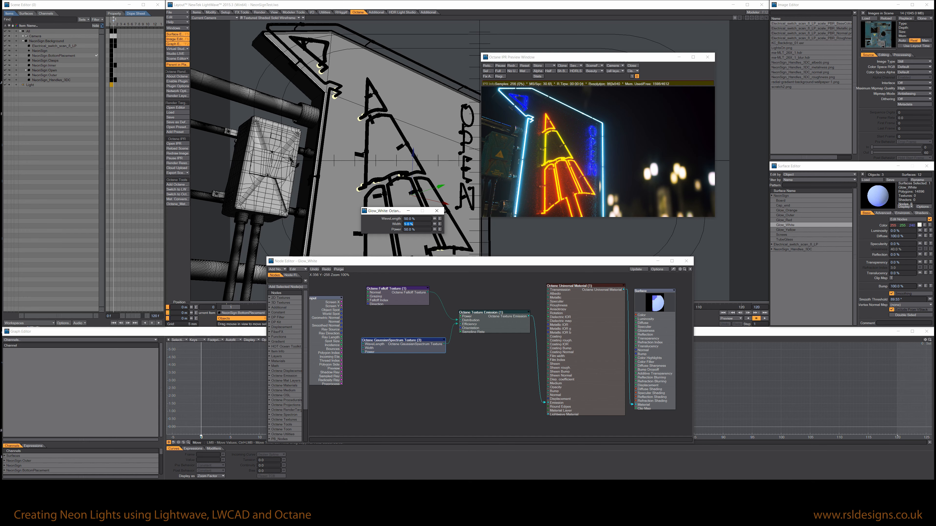
pyautogui.hotkey('shift', 'Tab')
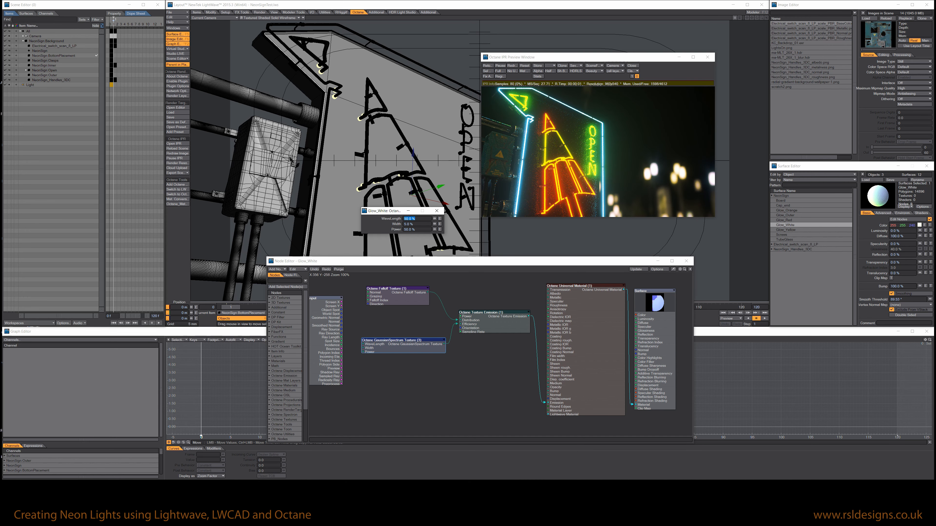
pyautogui.write('60')
pyautogui.press('Tab')
pyautogui.hotkey('shift', 'Tab')
pyautogui.write('75')
pyautogui.press('Tab')
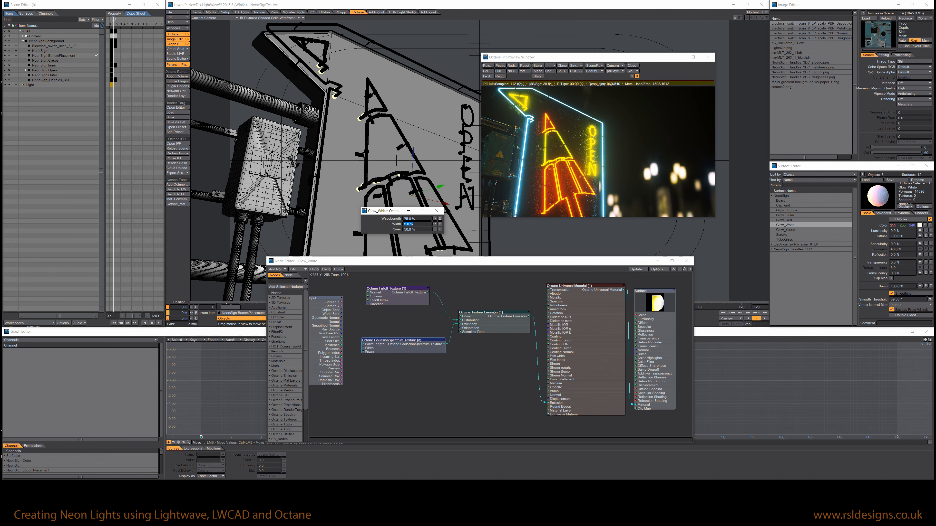
# Set the Gaussian Spectrum's wavelength to 90% then 0%, and its width to 15%, then close the texture panel.
pyautogui.hotkey('shift', 'Tab')
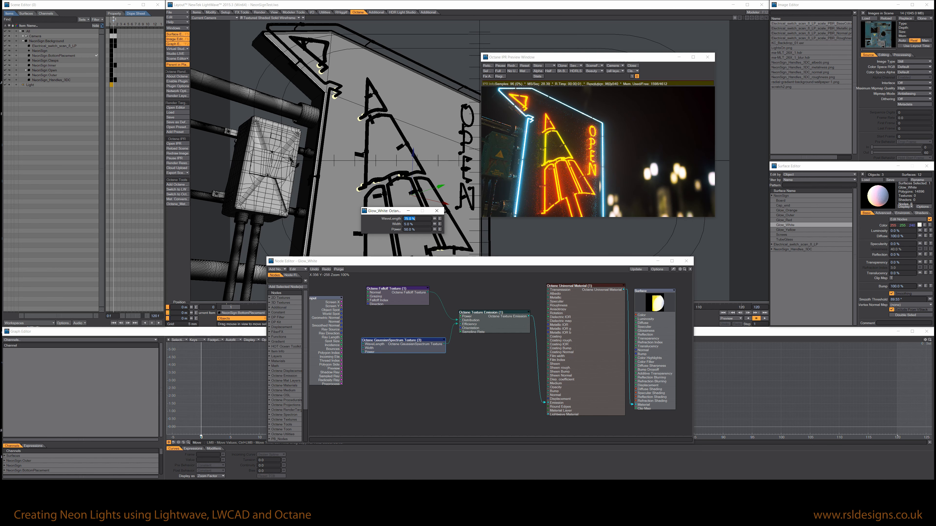
pyautogui.write('90')
pyautogui.press('Tab')
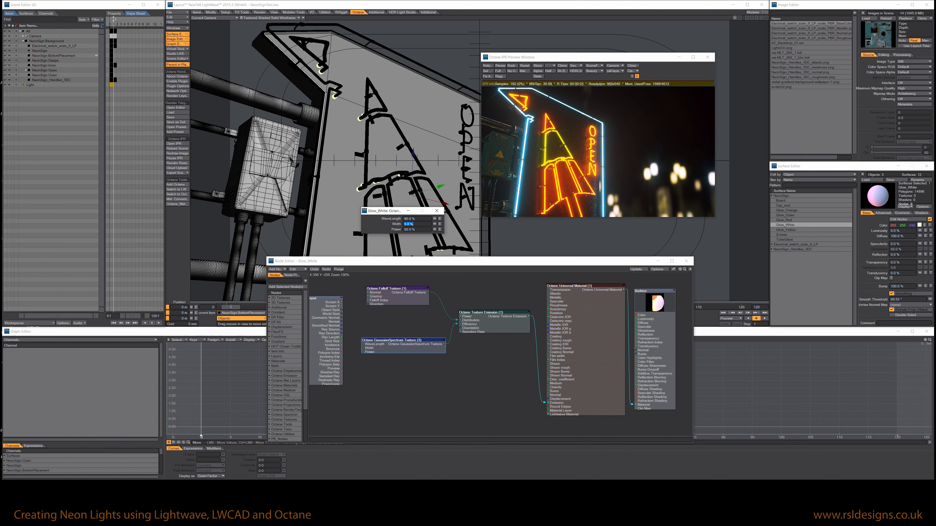
pyautogui.hotkey('shift', 'Tab')
pyautogui.press('Tab')
pyautogui.hotkey('shift', 'Tab')
pyautogui.write('0')
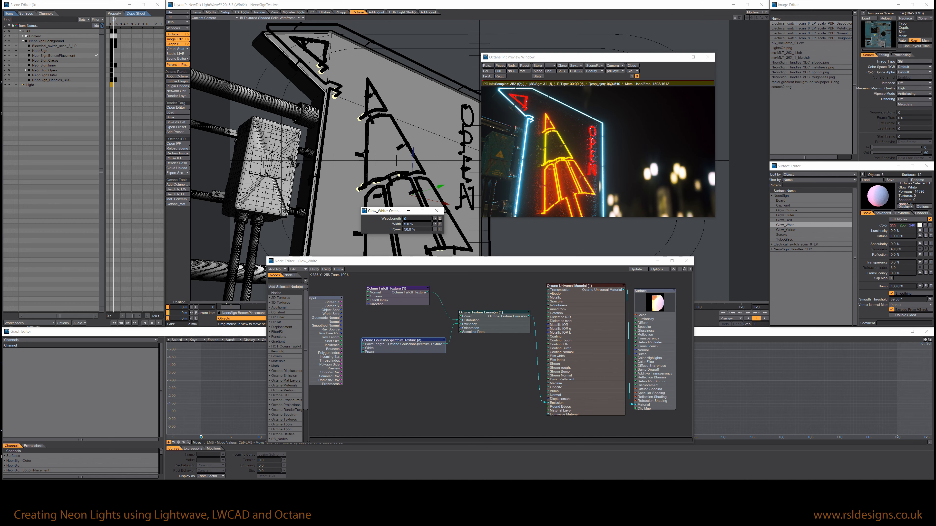
pyautogui.press('Tab')
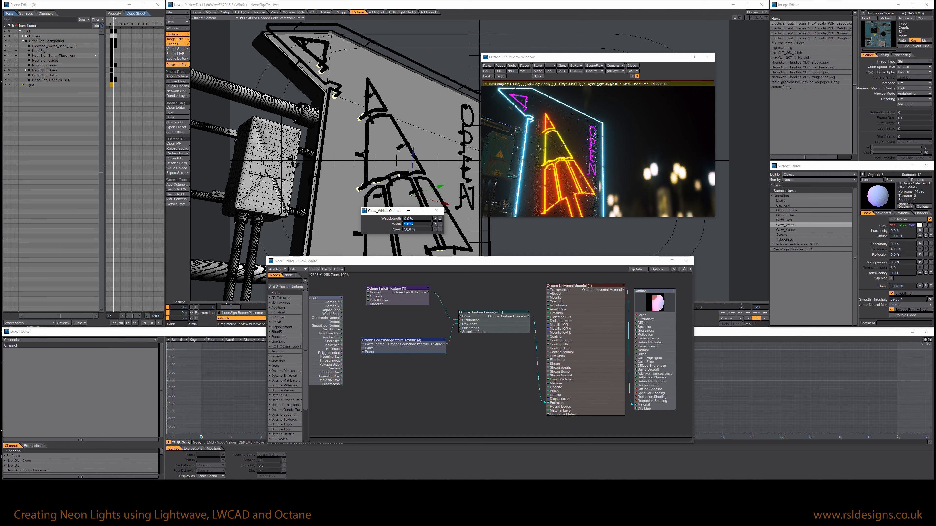
pyautogui.write('15')
pyautogui.press('Tab')
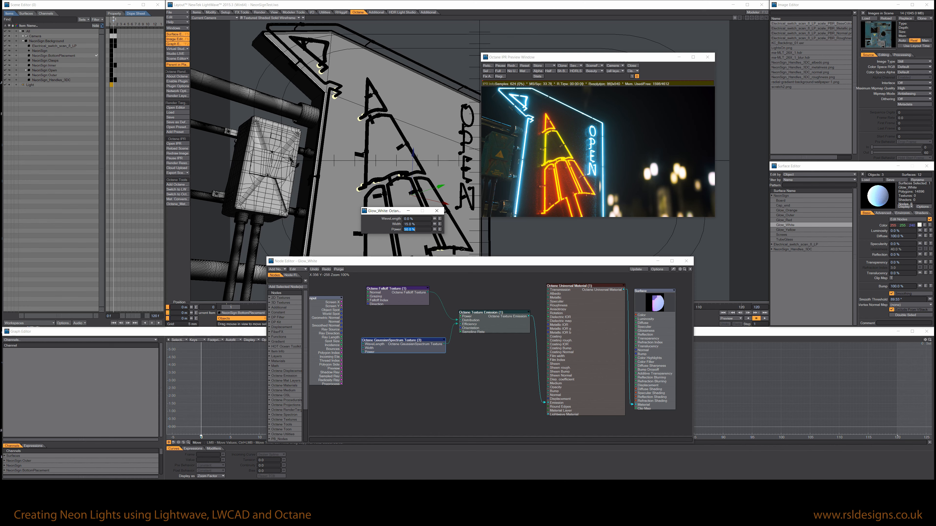
pyautogui.click(441, 213)
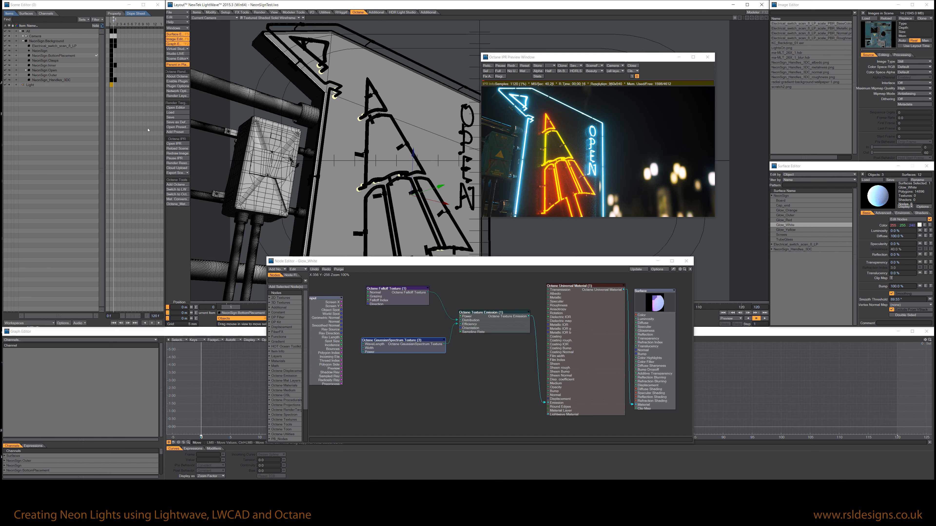
# Close the IPR preview, open the Octane render target's node graph and examine the Direct Lighting kernel settings.
pyautogui.click(178, 144)
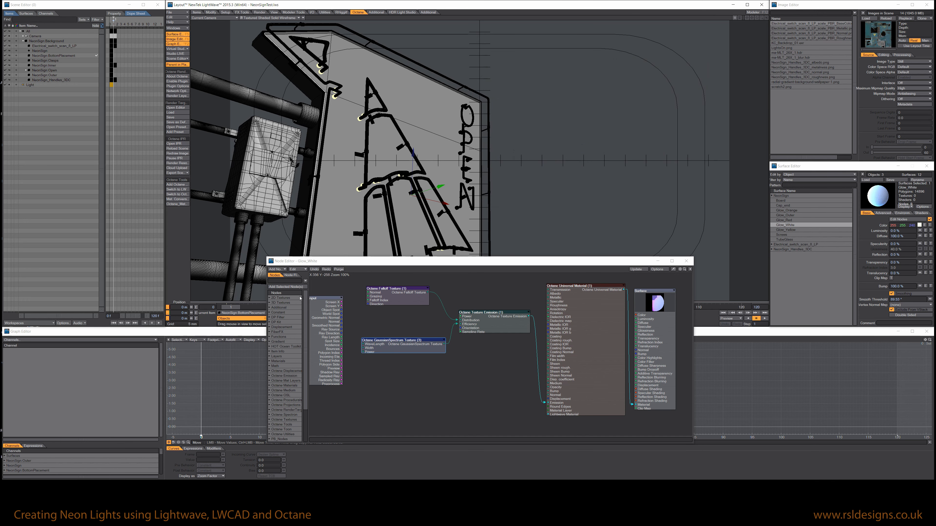
pyautogui.click(177, 107)
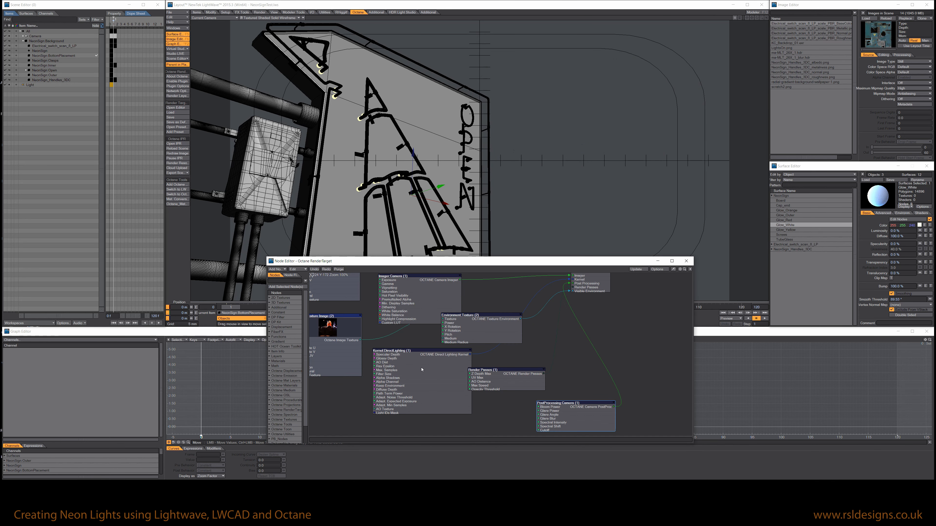
pyautogui.moveTo(492, 322); pyautogui.dragTo(530, 374, button='middle')
pyautogui.moveTo(528, 339); pyautogui.dragTo(496, 319, button='middle')
pyautogui.doubleClick(449, 347)
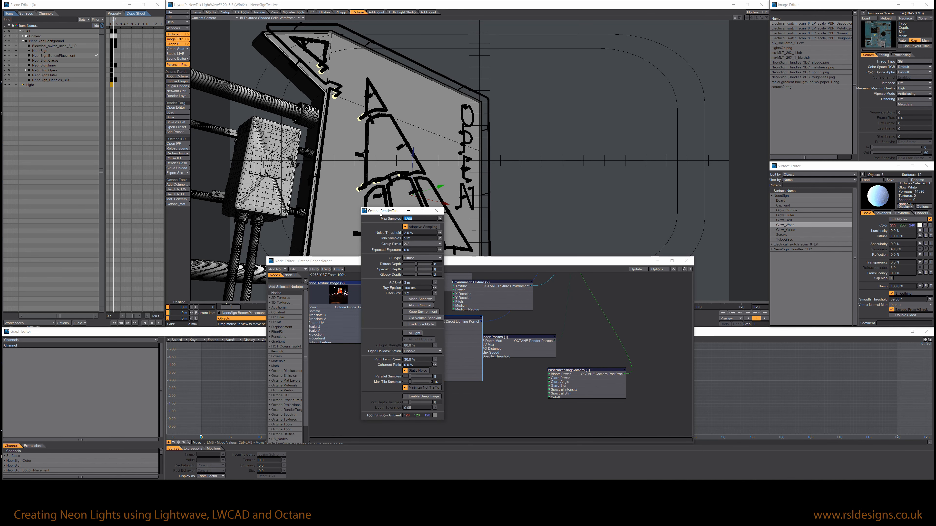
pyautogui.moveTo(380, 214); pyautogui.dragTo(316, 212)
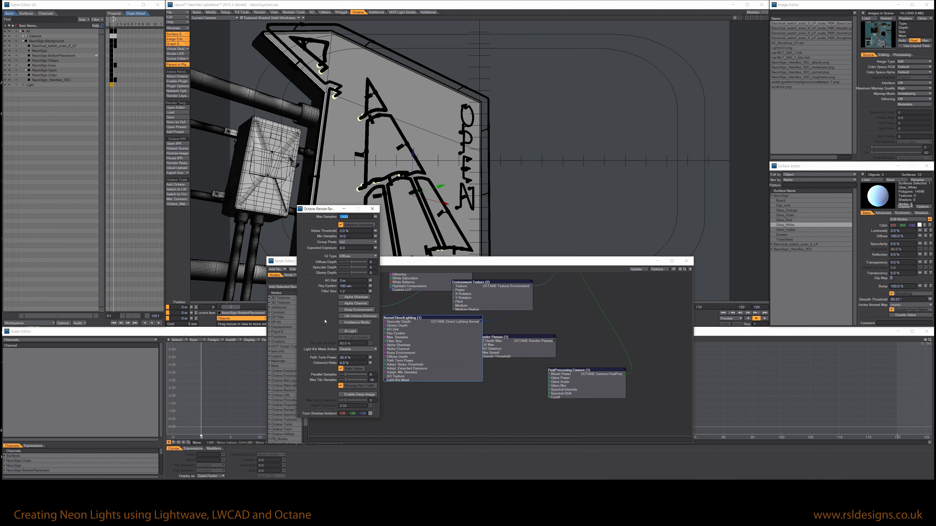
pyautogui.click(372, 209)
# Open the settings of the render target's Camera Imager node.
pyautogui.moveTo(585, 307); pyautogui.dragTo(570, 380, button='middle')
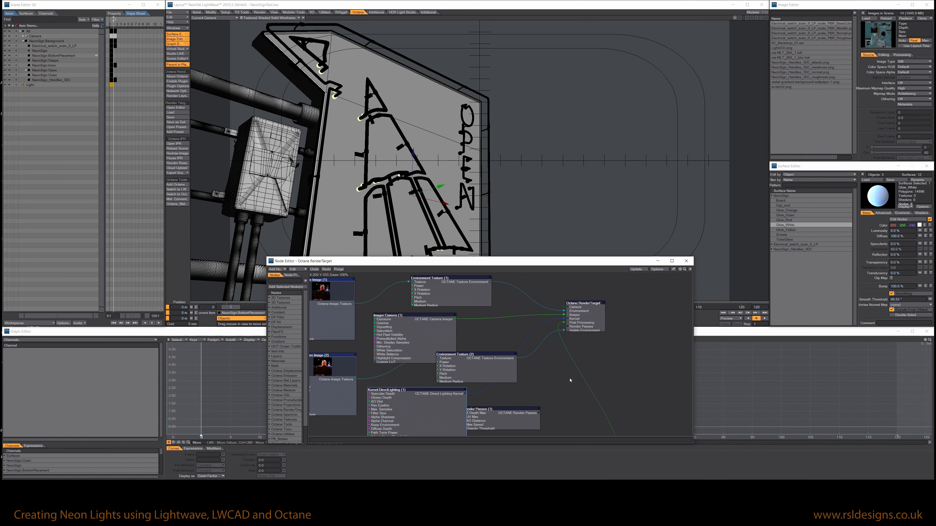
pyautogui.doubleClick(400, 334)
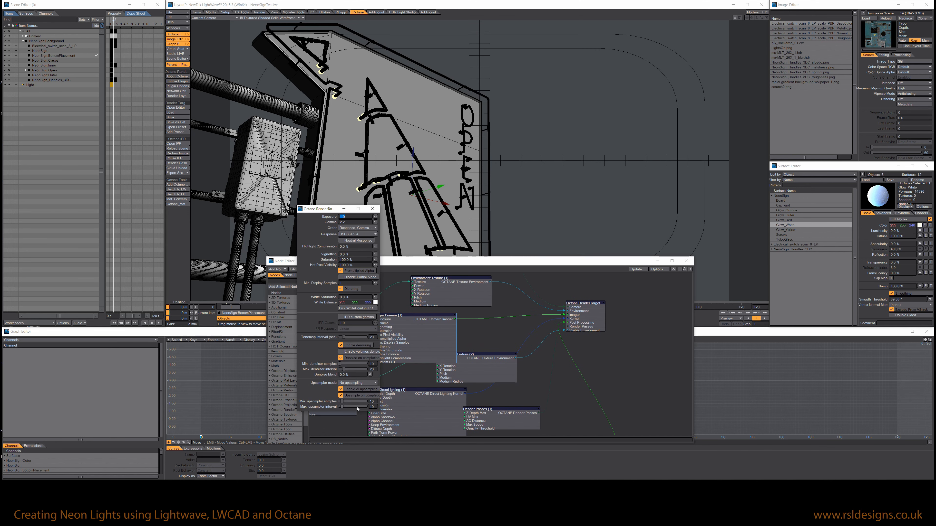